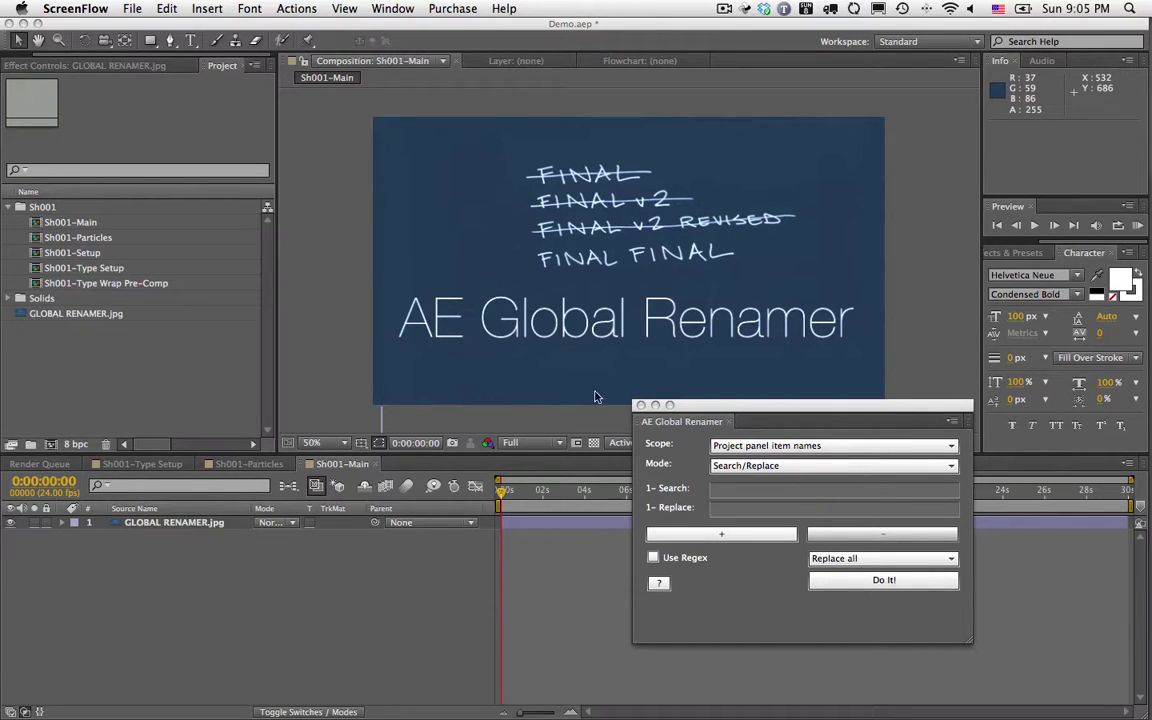
- Duplicate the Sh001 folder in the project and expand the Sh002 copy to show its compositions
{"action": "left_click_drag", "start_coordinate": [684, 396], "coordinate": [429, 194]}
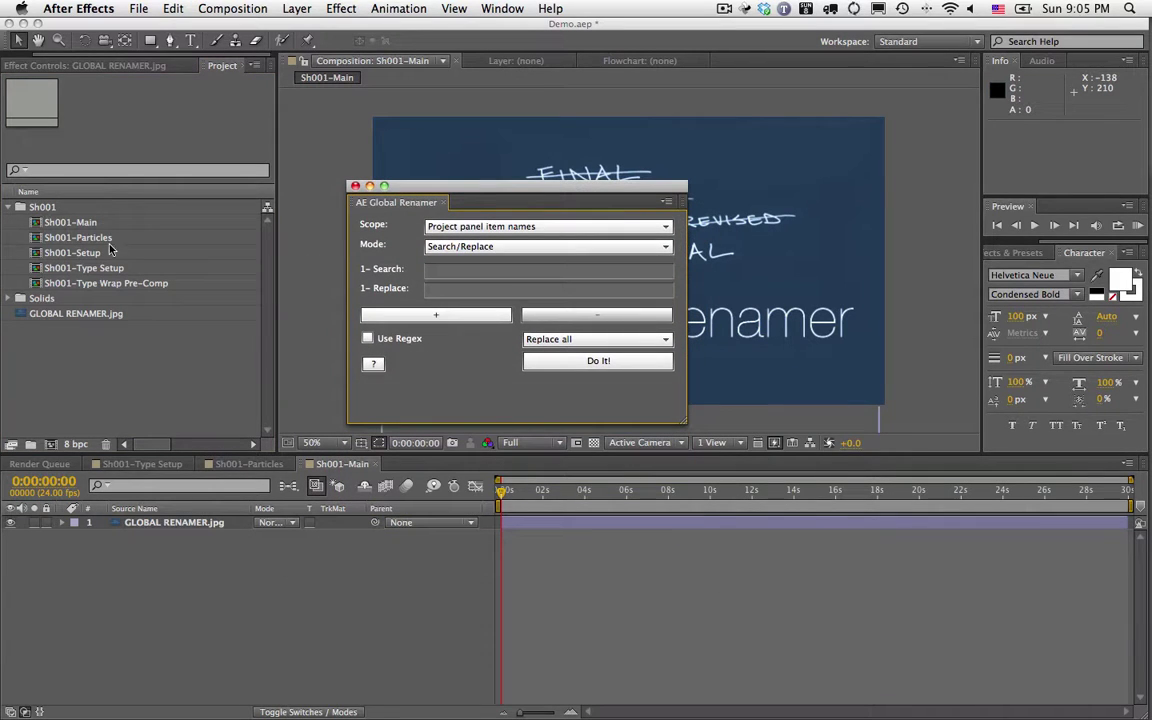
{"action": "left_click", "coordinate": [45, 206]}
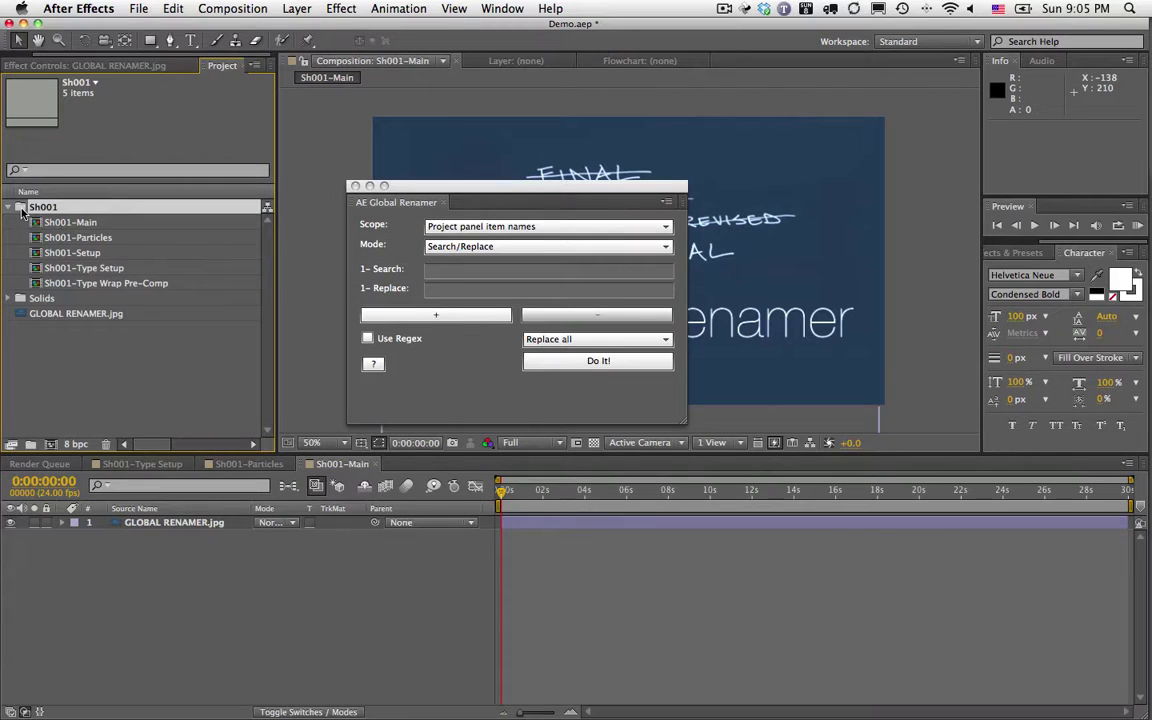
{"action": "left_click", "coordinate": [180, 8]}
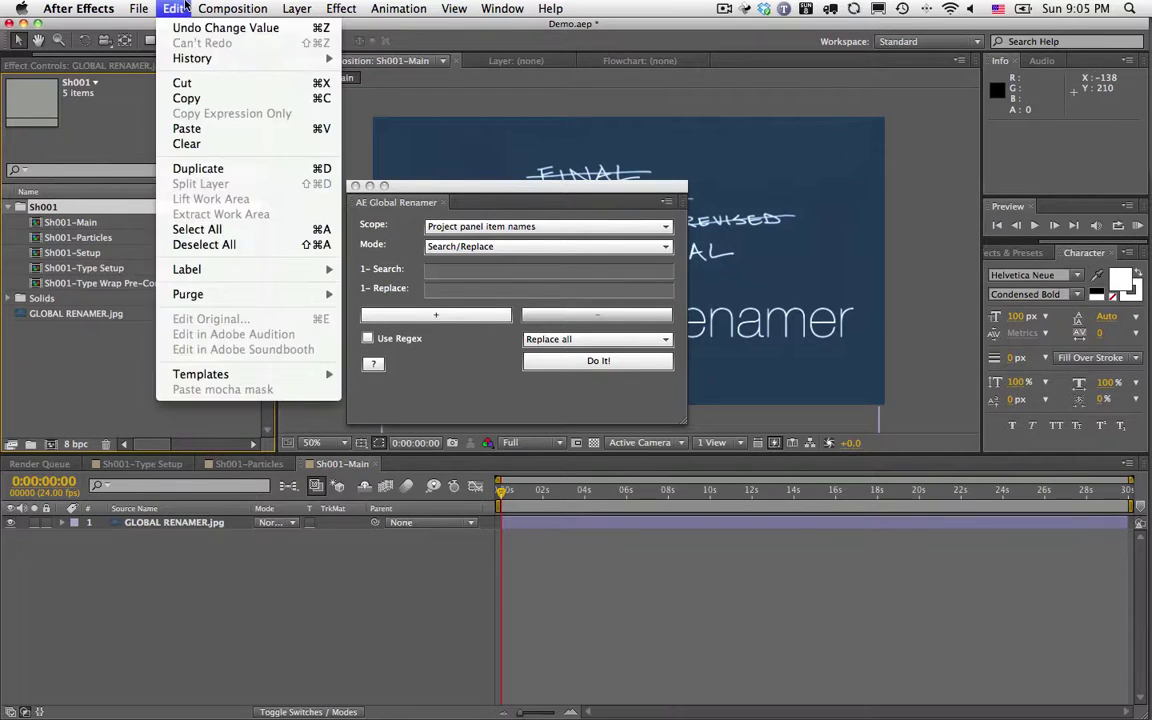
{"action": "left_click", "coordinate": [196, 169]}
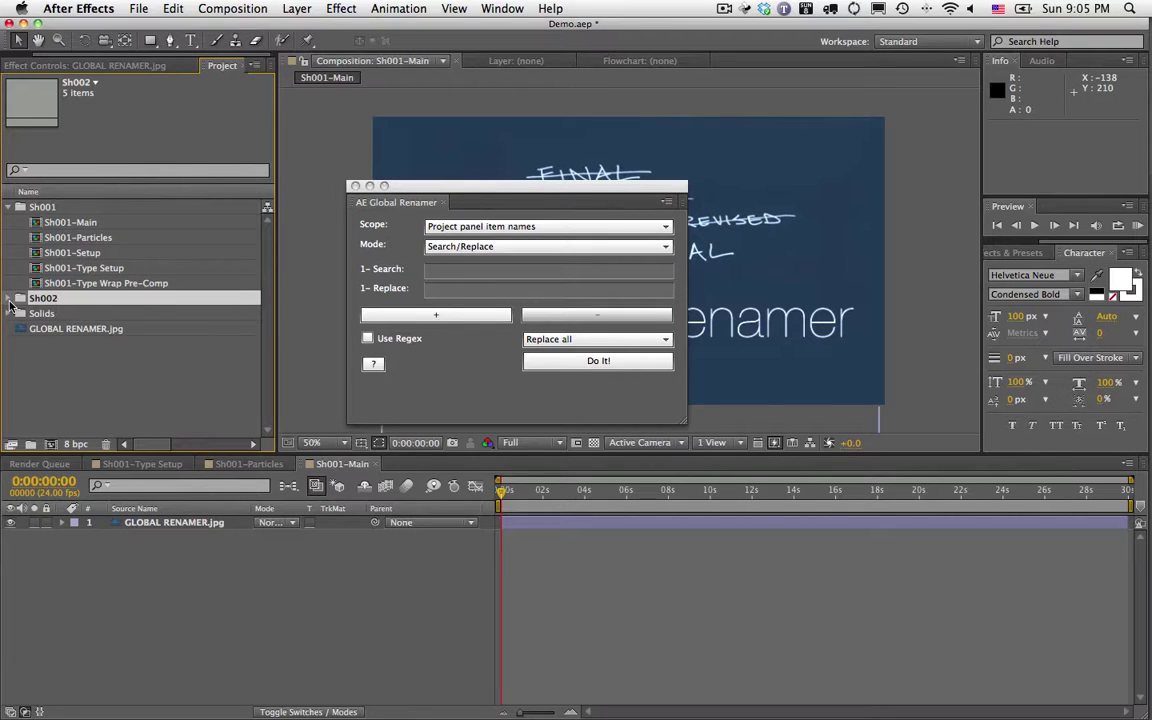
{"action": "left_click", "coordinate": [20, 298]}
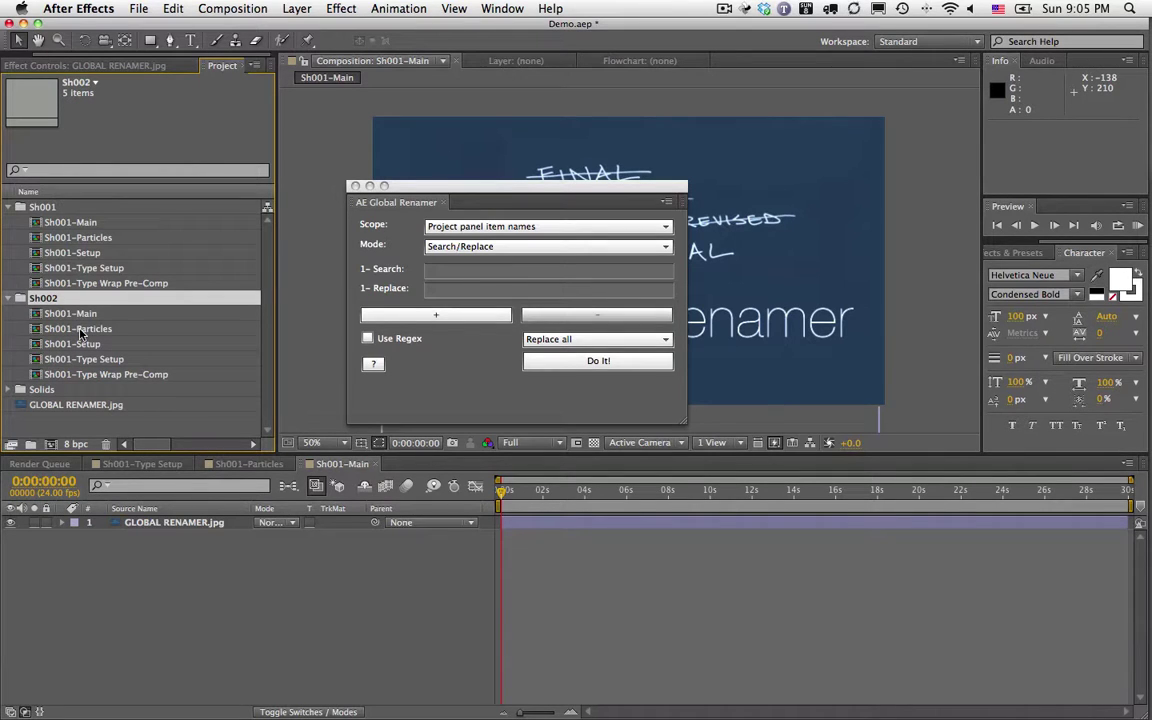
- Reposition the AE Global Renamer window and review its Scope options, keeping Project panel item names
{"action": "left_click", "coordinate": [470, 278]}
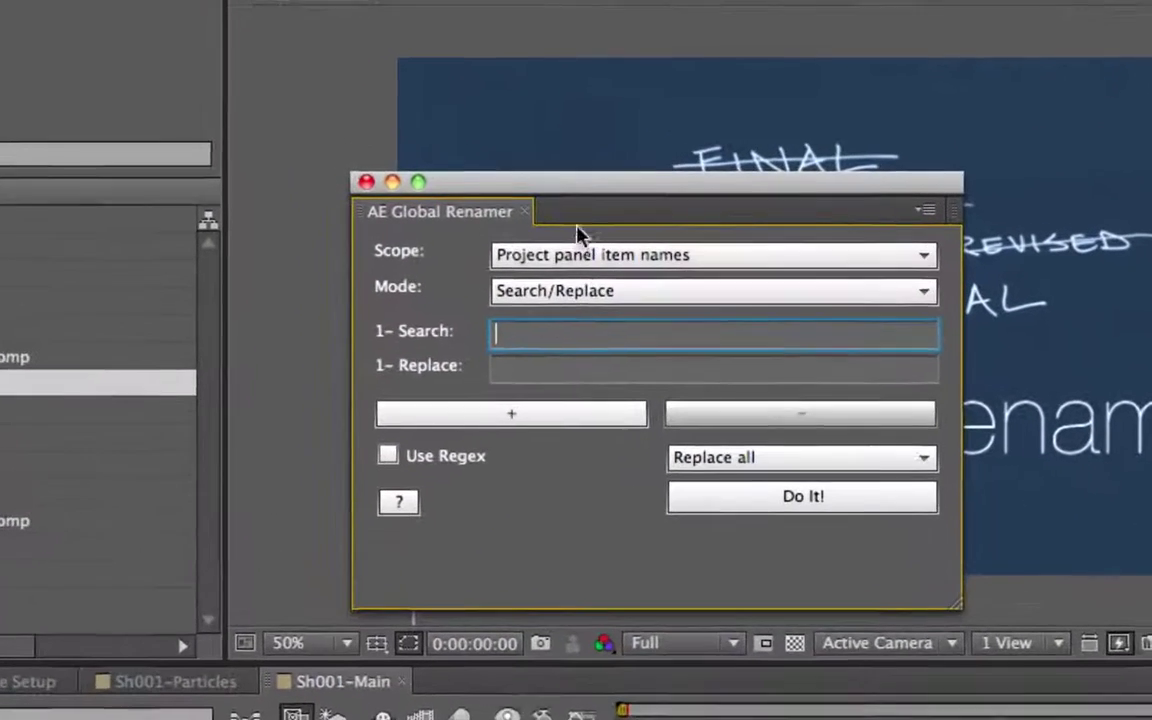
{"action": "left_click_drag", "start_coordinate": [589, 187], "coordinate": [514, 109]}
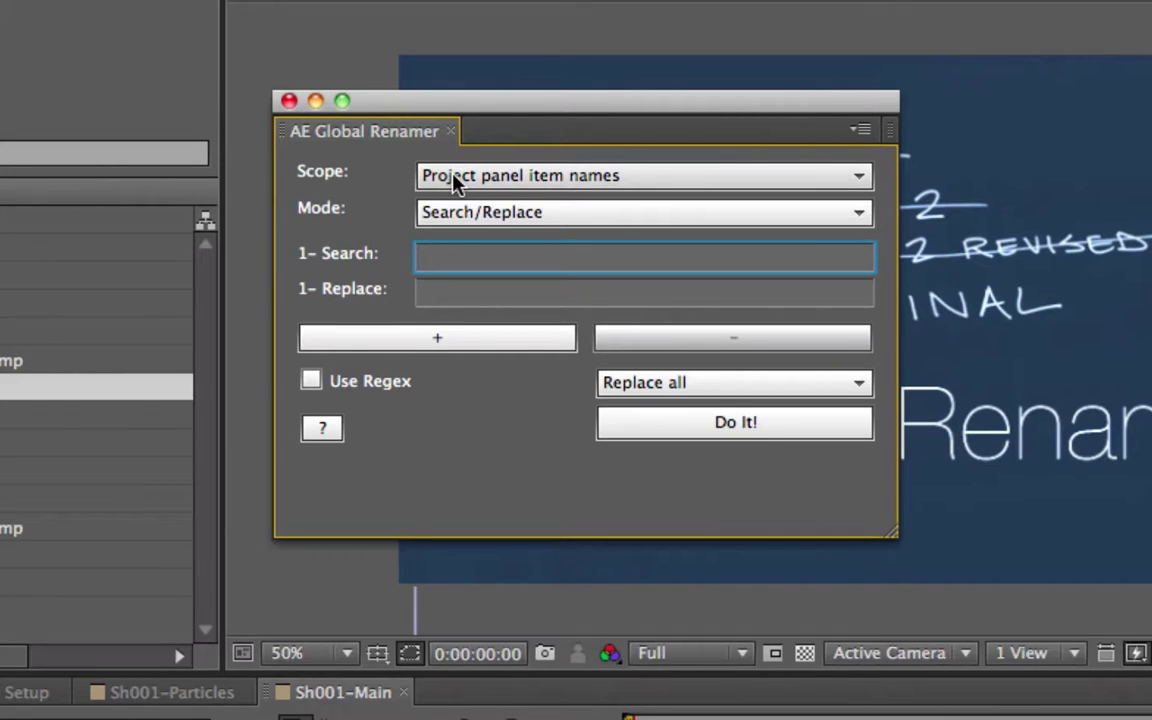
{"action": "left_click", "coordinate": [655, 178]}
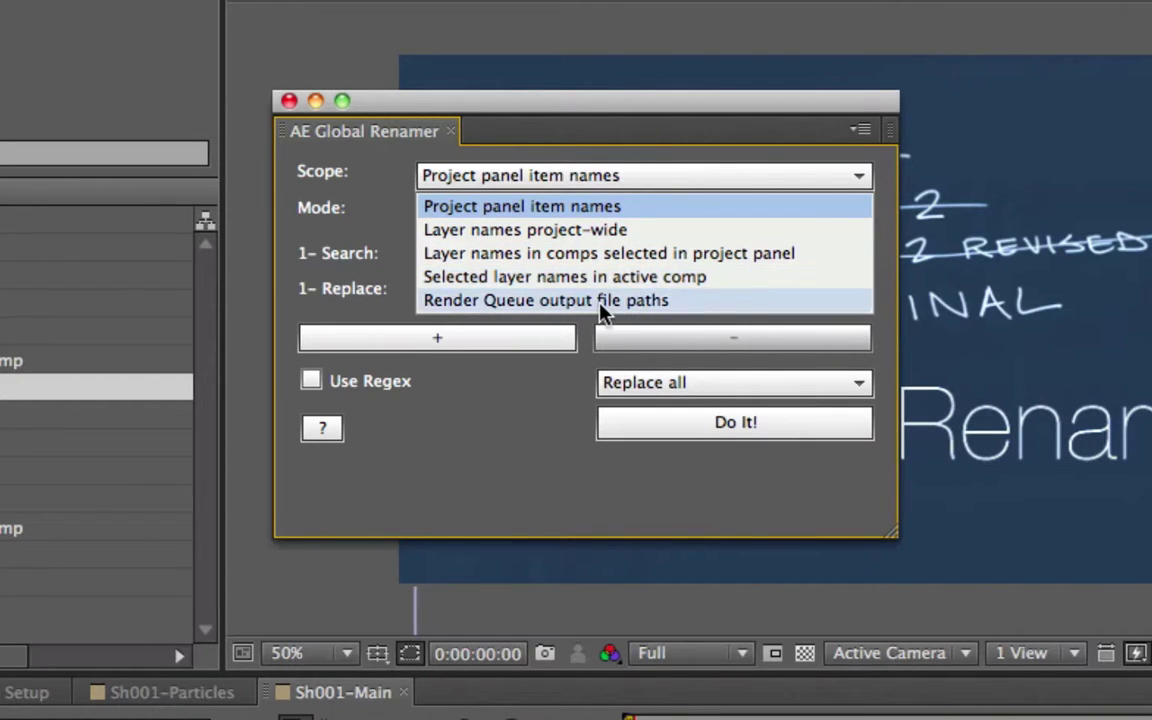
{"action": "left_click", "coordinate": [545, 440]}
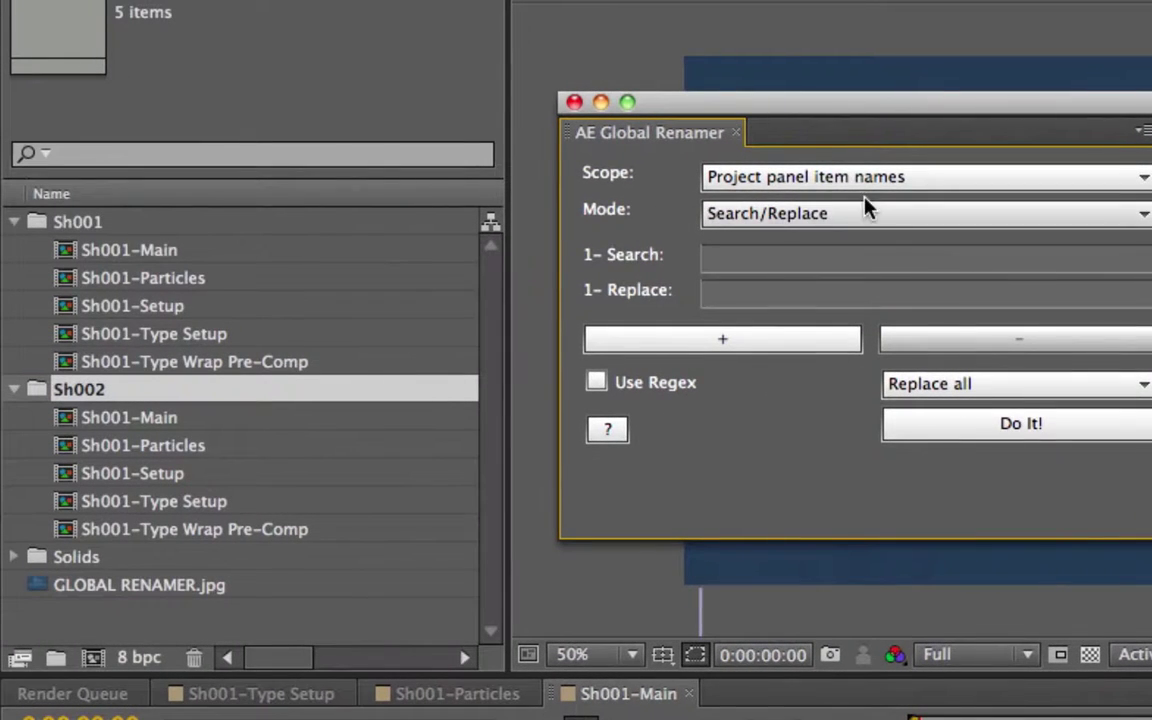
- Select the five compositions in the Sh002 folder and set the renamer to search for Sh001 and replace it with Sh002
{"action": "left_click", "coordinate": [188, 612]}
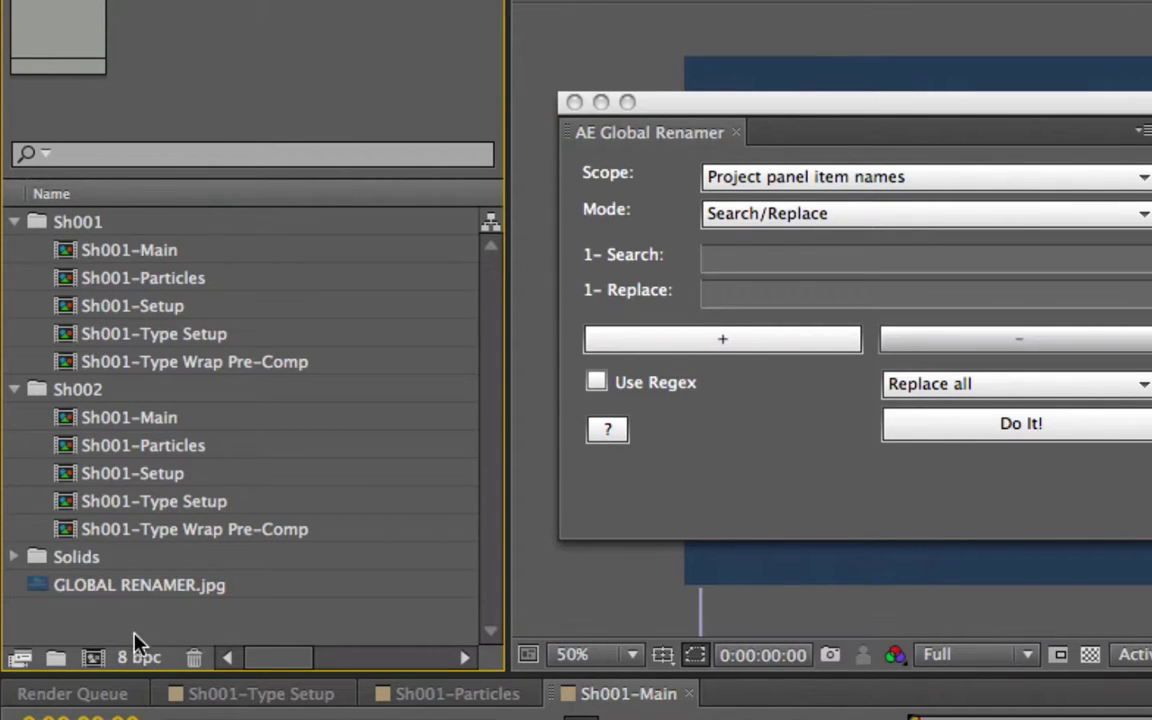
{"action": "left_click", "coordinate": [120, 420]}
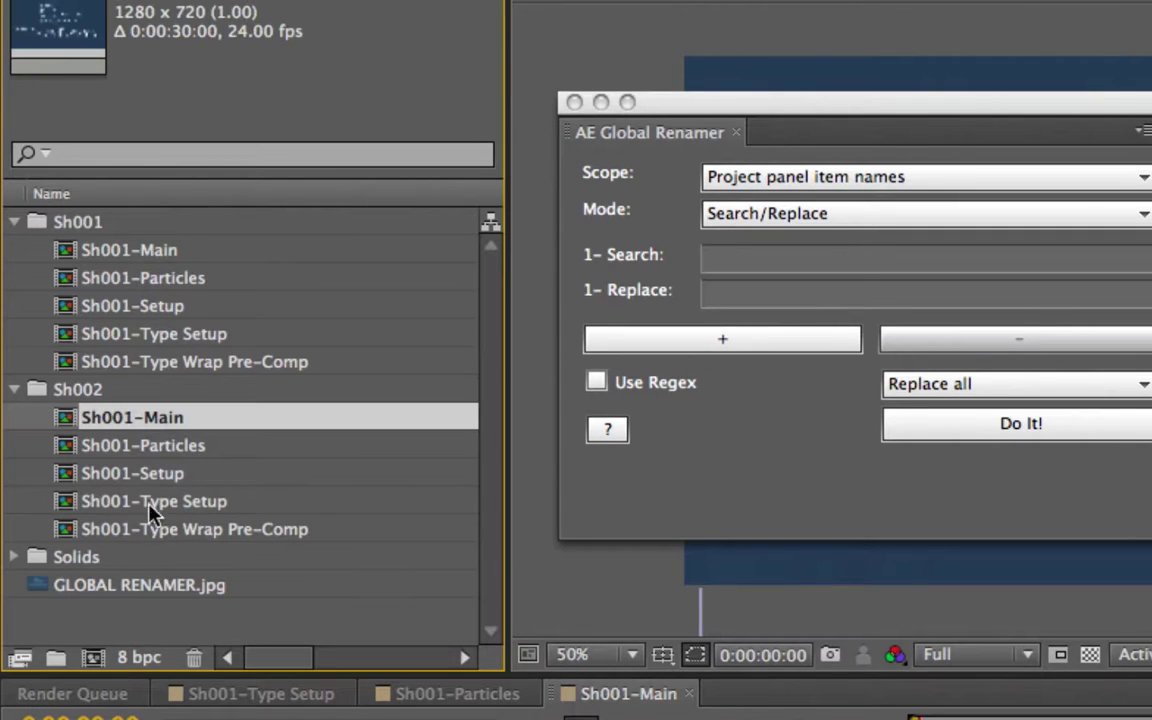
{"action": "left_click", "coordinate": [160, 530], "text": "shift"}
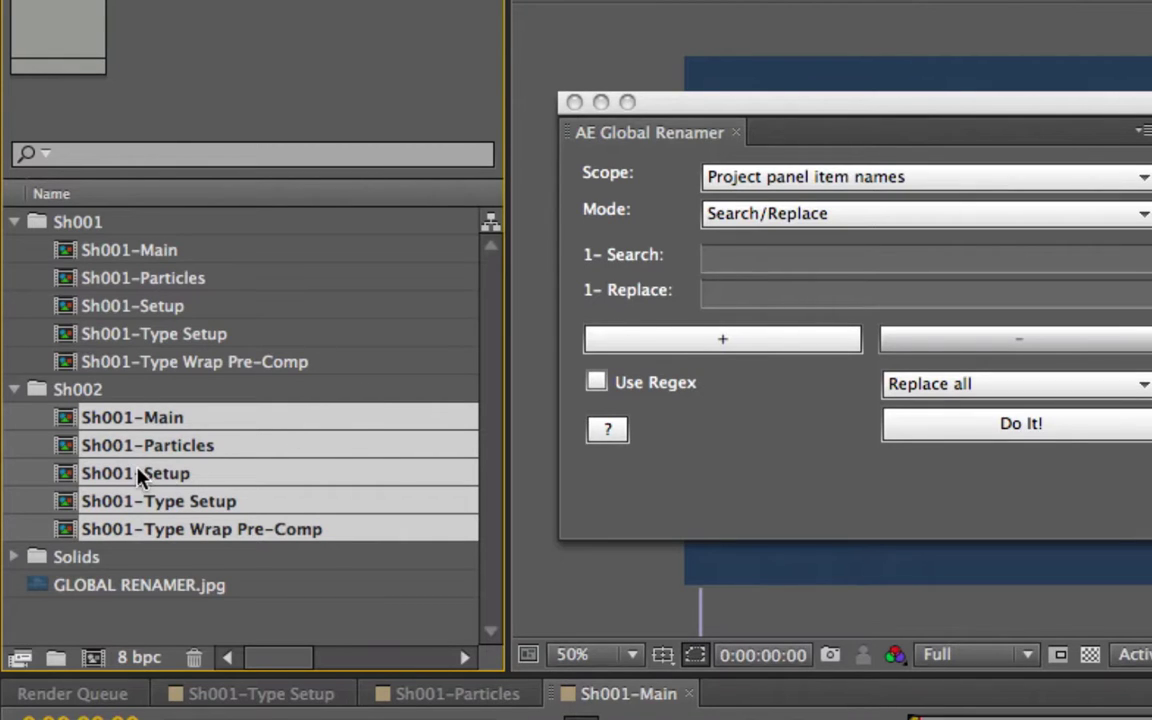
{"action": "left_click", "coordinate": [782, 260]}
{"action": "left_click", "coordinate": [782, 266]}
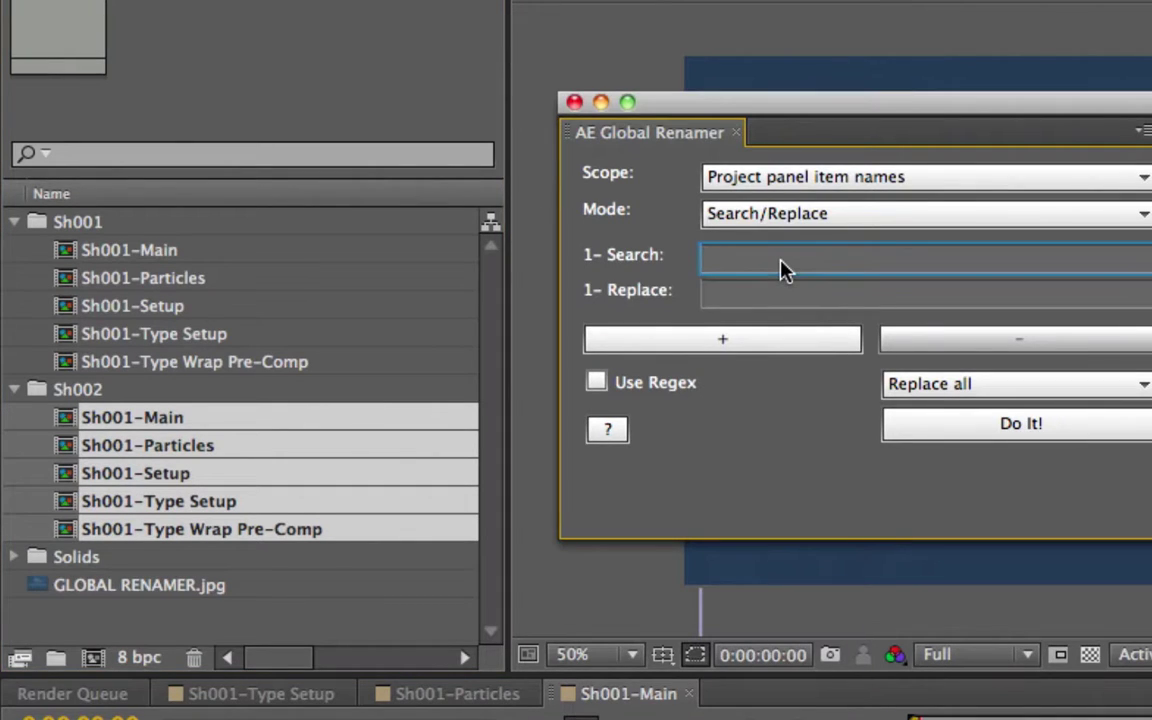
{"action": "type", "text": "Sh"}
{"action": "type", "text": "001"}
{"action": "left_click", "coordinate": [756, 293]}
{"action": "type", "text": "Sh002"}
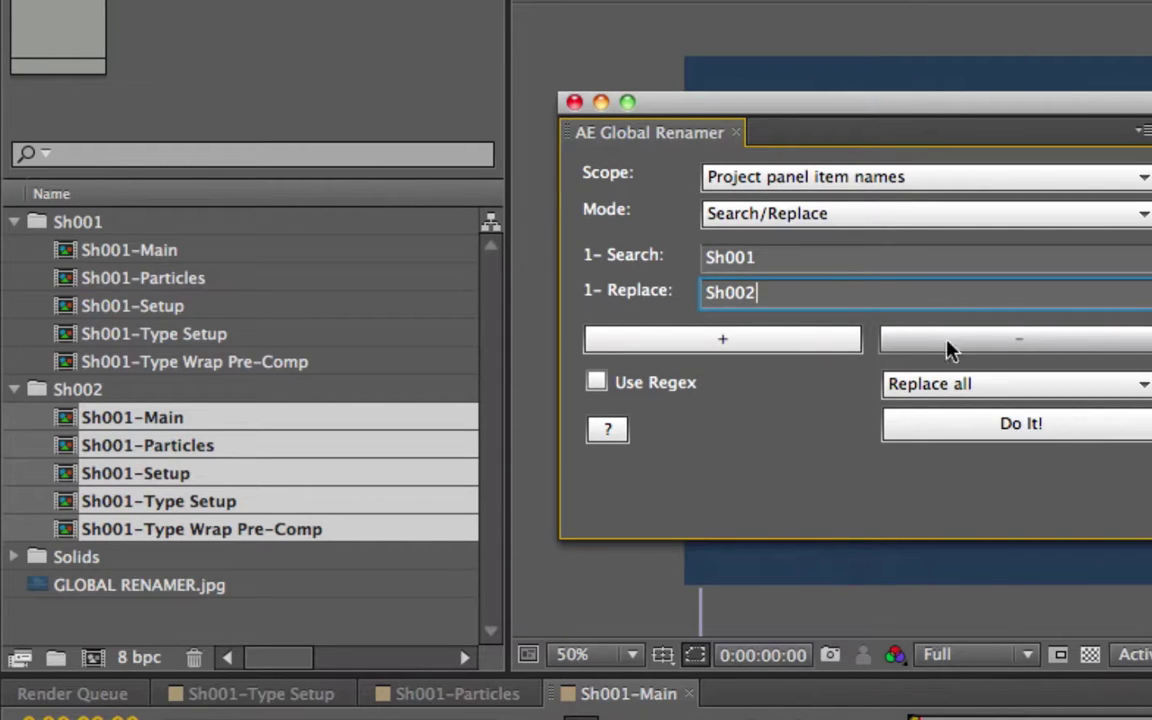
- Try the rename on the selected Sh002 folder compositions with the Replace all option and undo it
{"action": "left_click", "coordinate": [1014, 397]}
{"action": "left_click", "coordinate": [980, 420]}
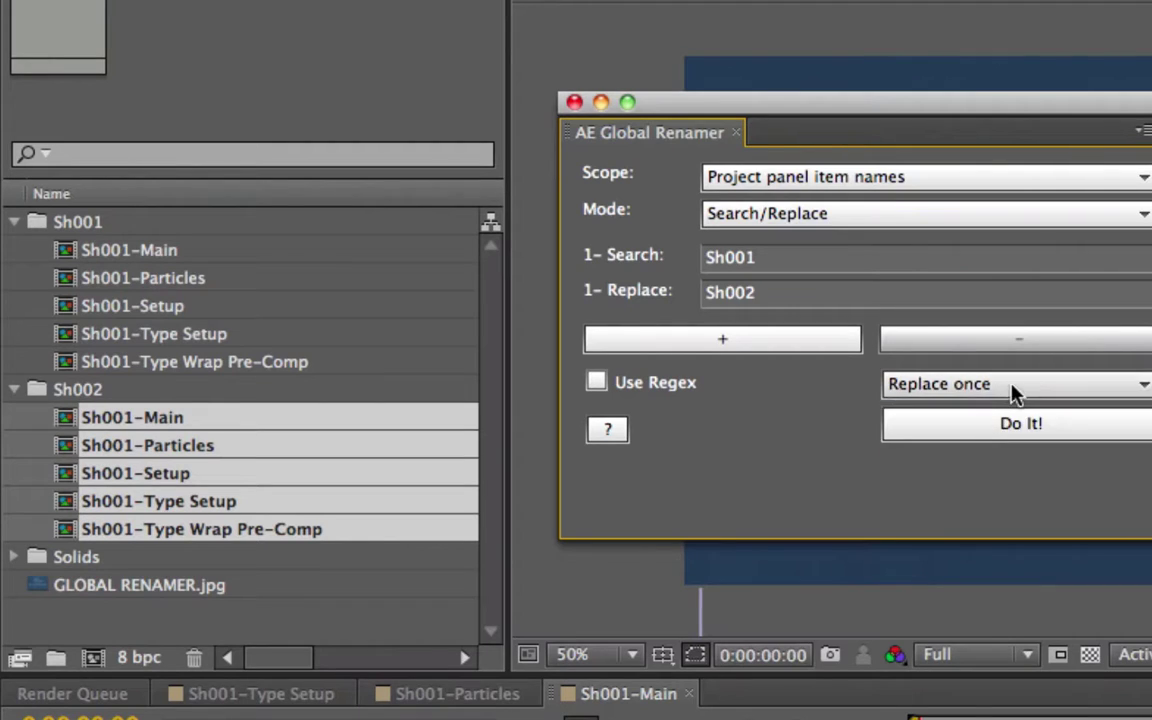
{"action": "left_click", "coordinate": [1016, 391]}
{"action": "left_click", "coordinate": [923, 437]}
{"action": "left_click", "coordinate": [1003, 425]}
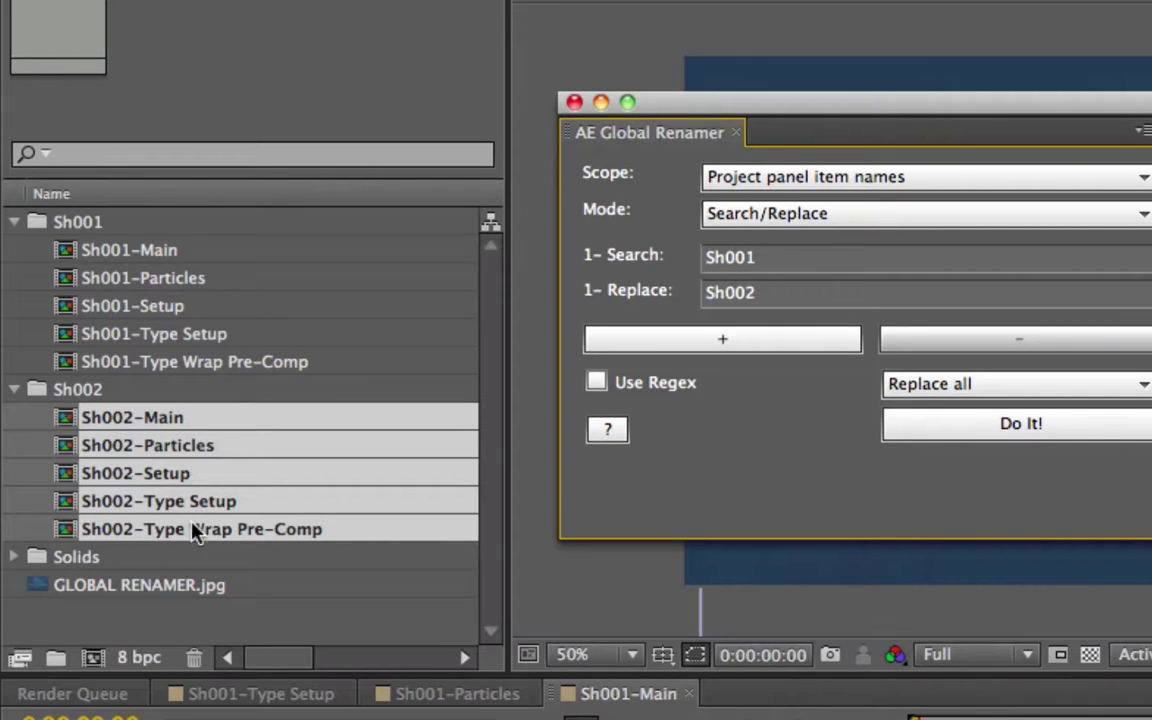
{"action": "left_click", "coordinate": [315, 1]}
{"action": "key", "text": "super+z"}
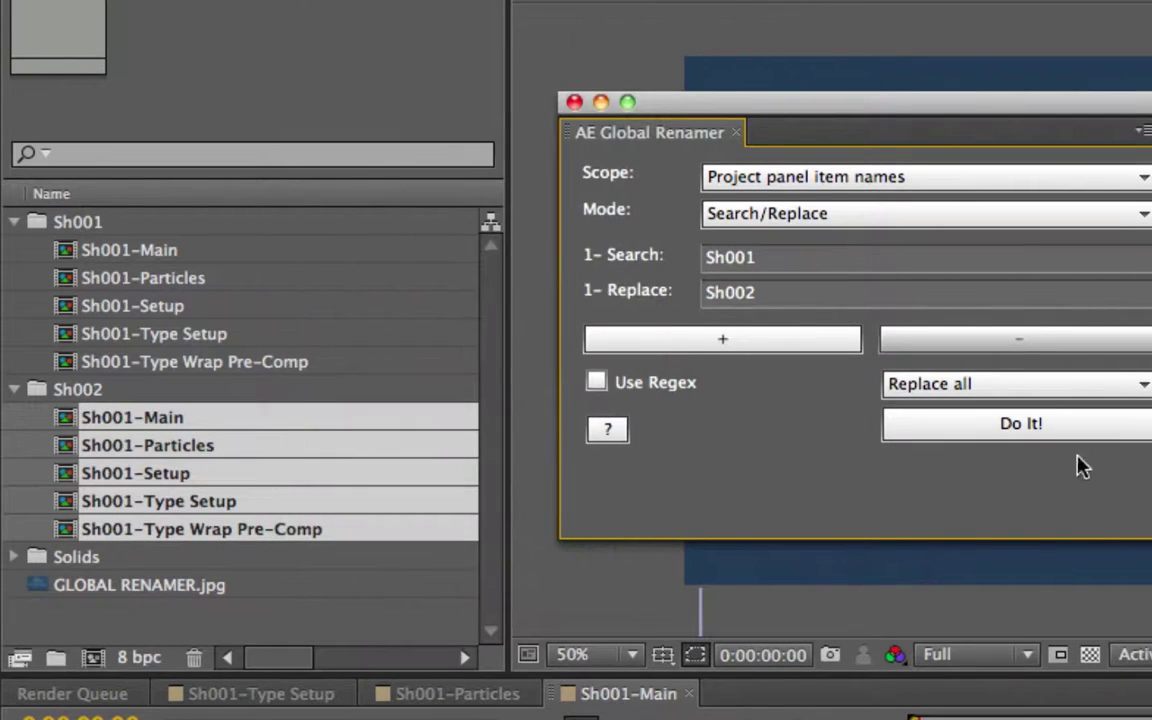
- Rename the five selected compositions from Sh001 to Sh002 one at a time using the Replace once option
{"action": "left_click", "coordinate": [1023, 393]}
{"action": "left_click", "coordinate": [951, 406]}
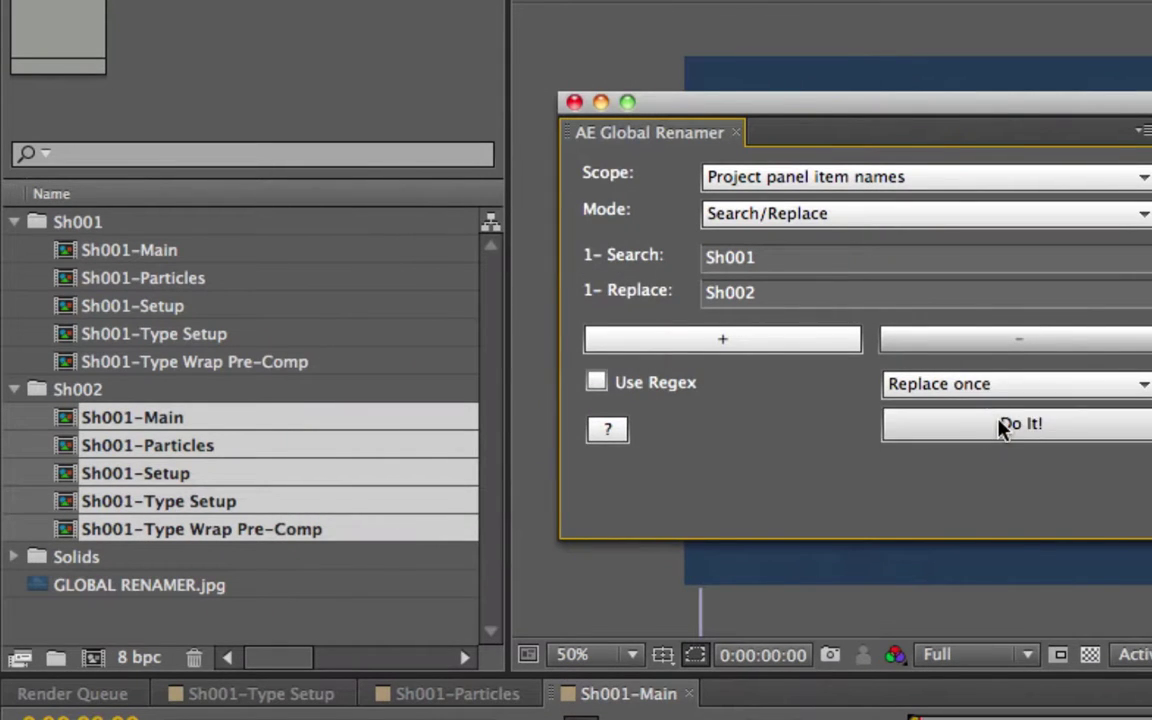
{"action": "left_click", "coordinate": [995, 424]}
{"action": "left_click", "coordinate": [1002, 426]}
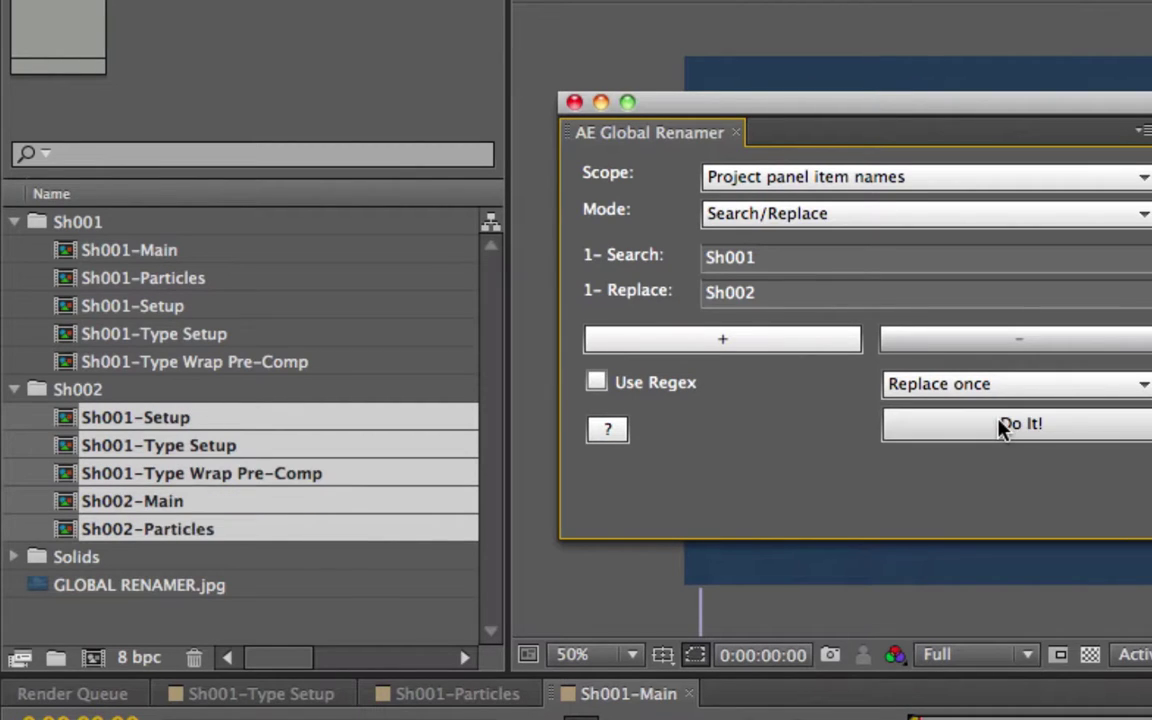
{"action": "left_click", "coordinate": [1002, 426]}
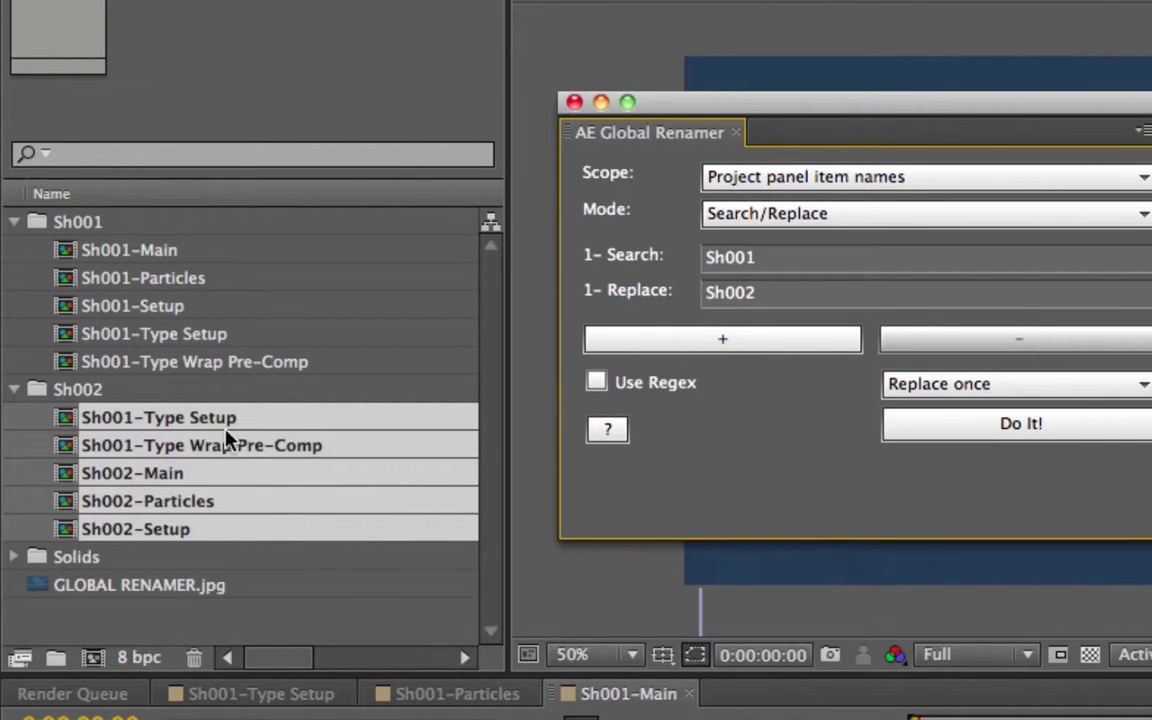
{"action": "left_click", "coordinate": [1008, 428]}
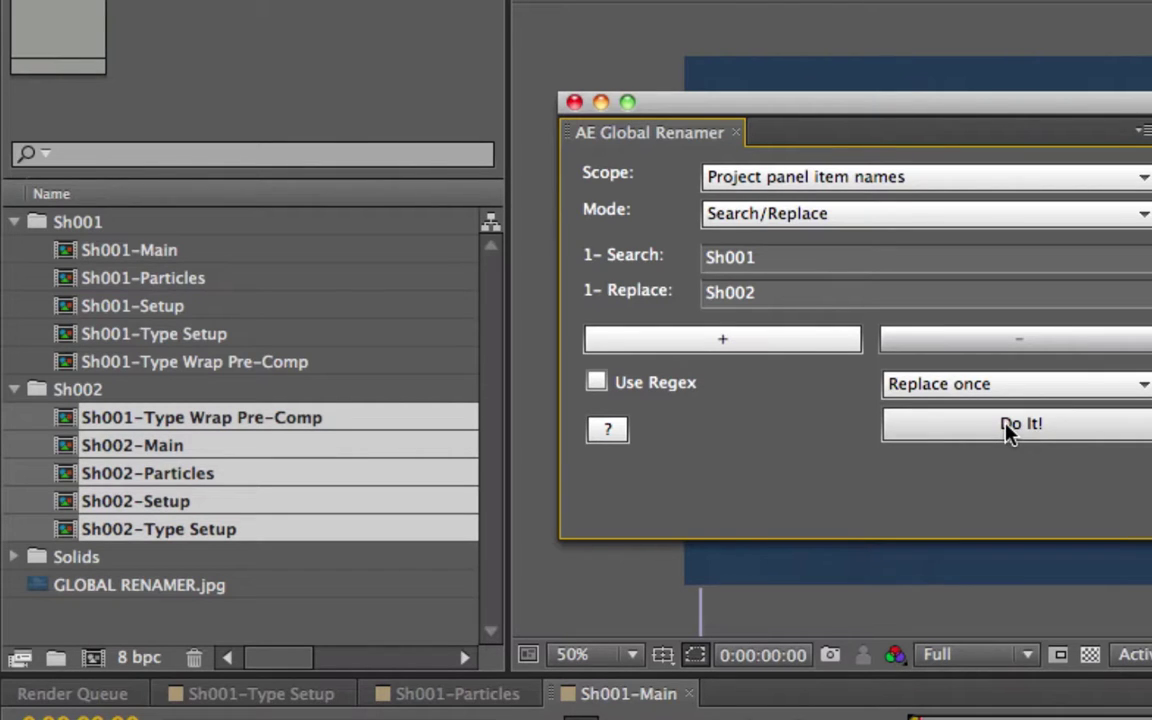
{"action": "left_click", "coordinate": [1008, 428]}
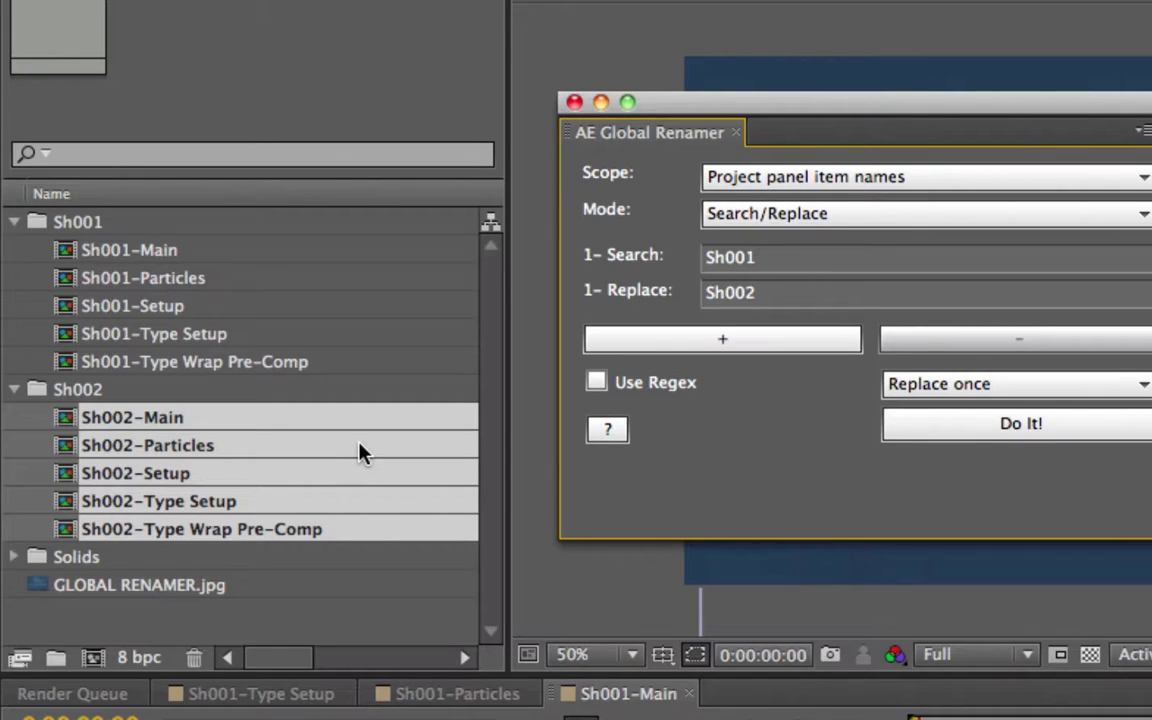
- Set the renamer back to Replace all and duplicate the five compositions inside the Sh001 folder
{"action": "left_click", "coordinate": [1054, 389]}
{"action": "left_click", "coordinate": [931, 438]}
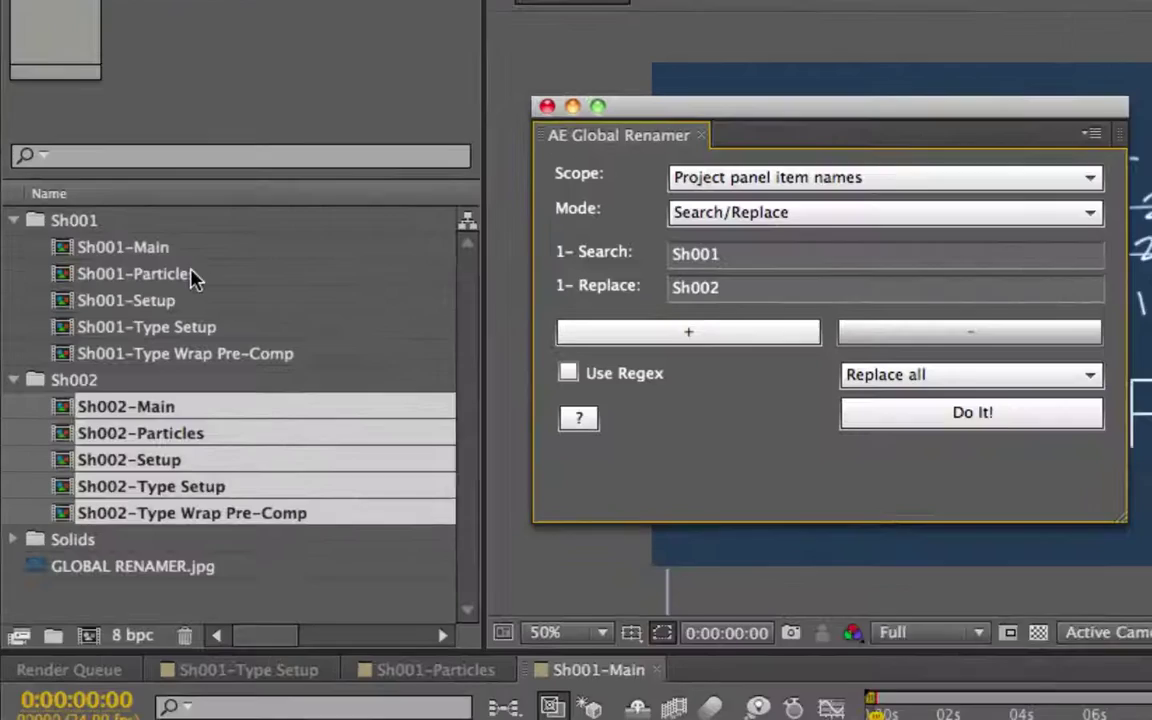
{"action": "left_click", "coordinate": [72, 222]}
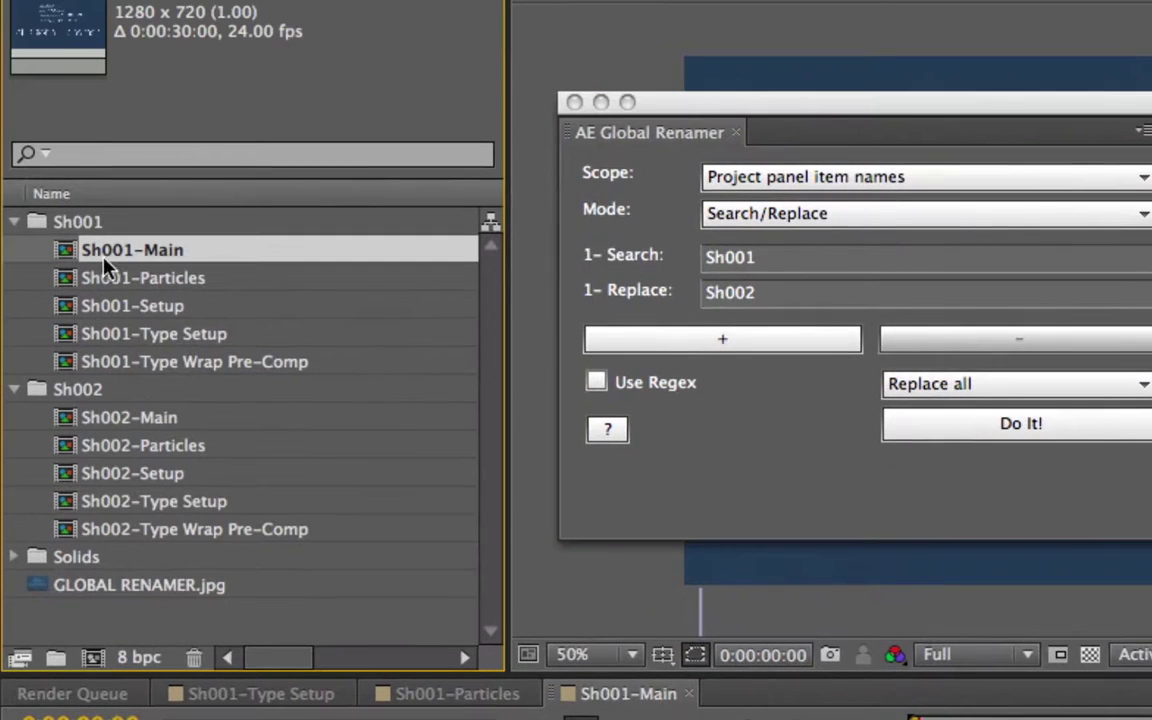
{"action": "left_click", "coordinate": [110, 363], "text": "shift"}
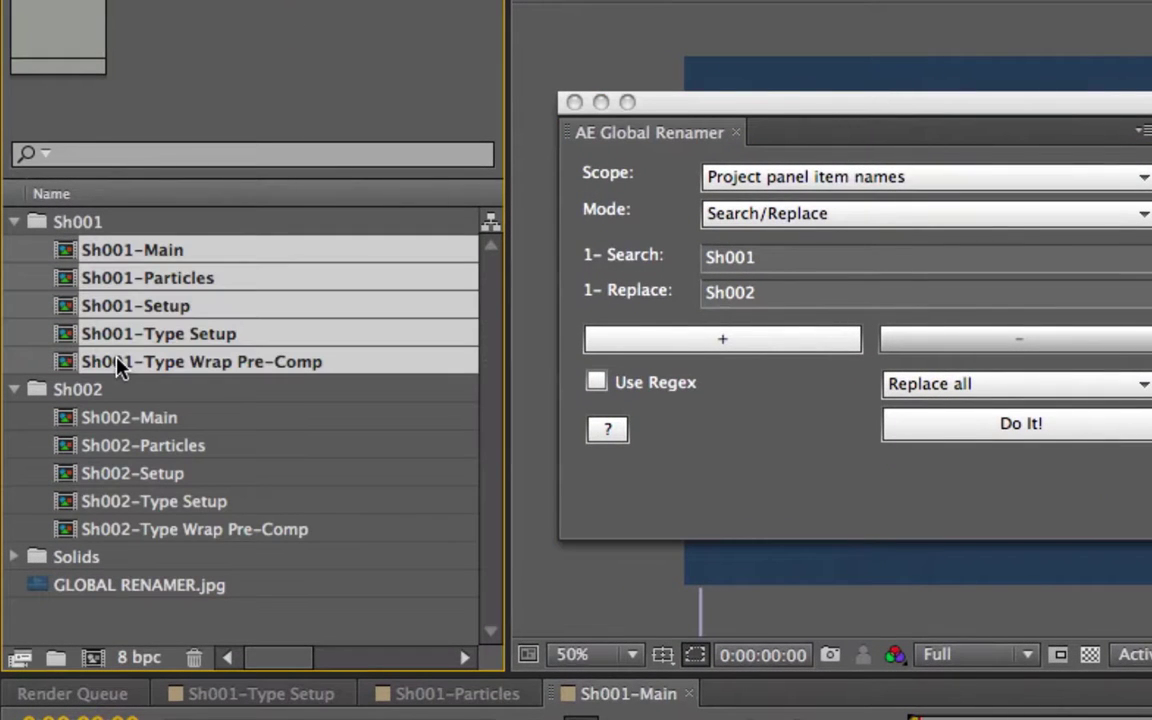
{"action": "left_click", "coordinate": [378, 14]}
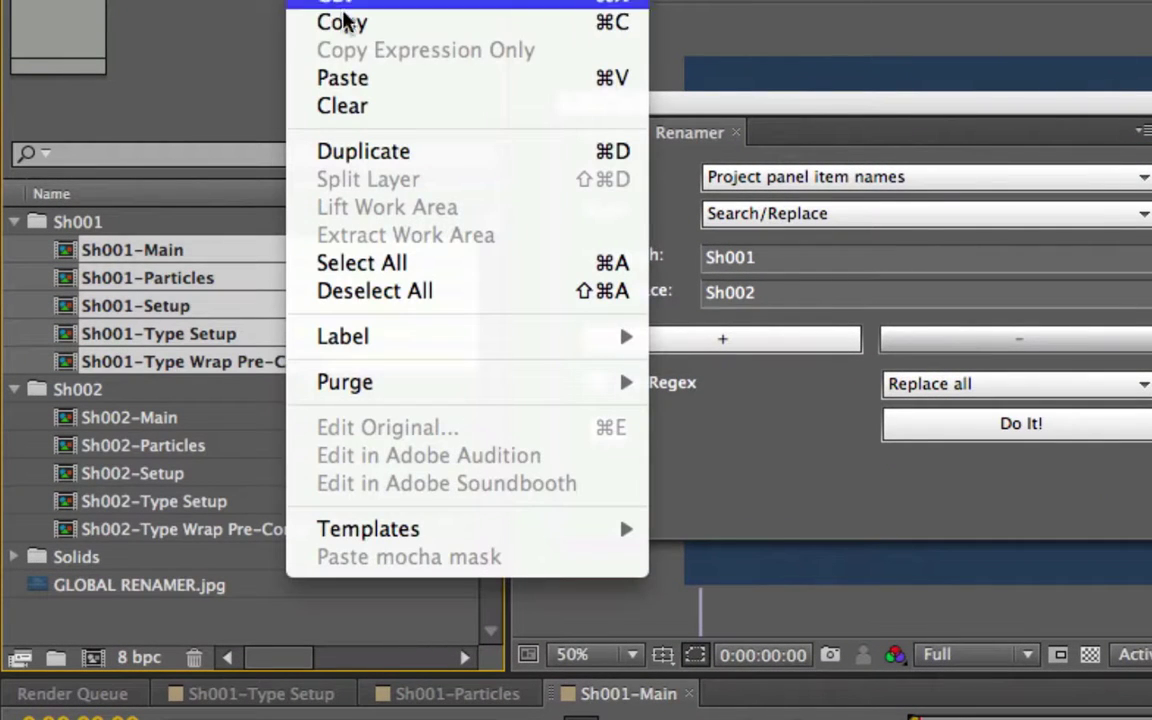
{"action": "left_click", "coordinate": [380, 165]}
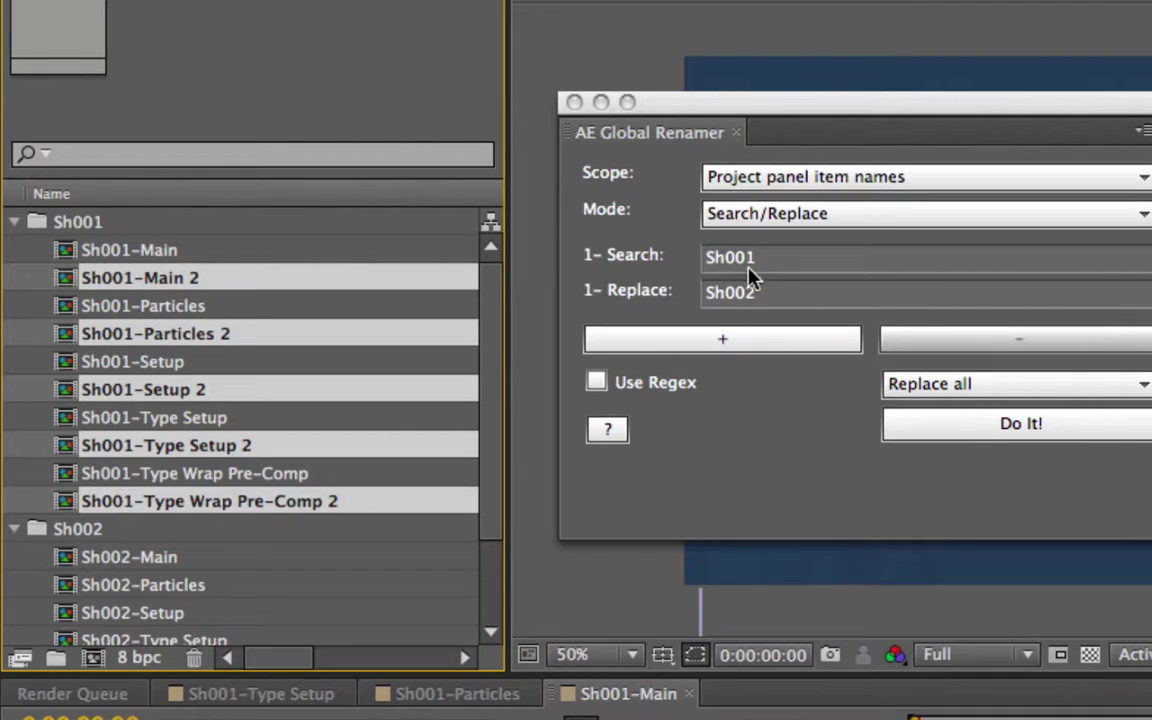
- Add extra search/replace pairs to the renamer and remove the surplus ones, keeping two pairs
{"action": "left_click", "coordinate": [763, 344]}
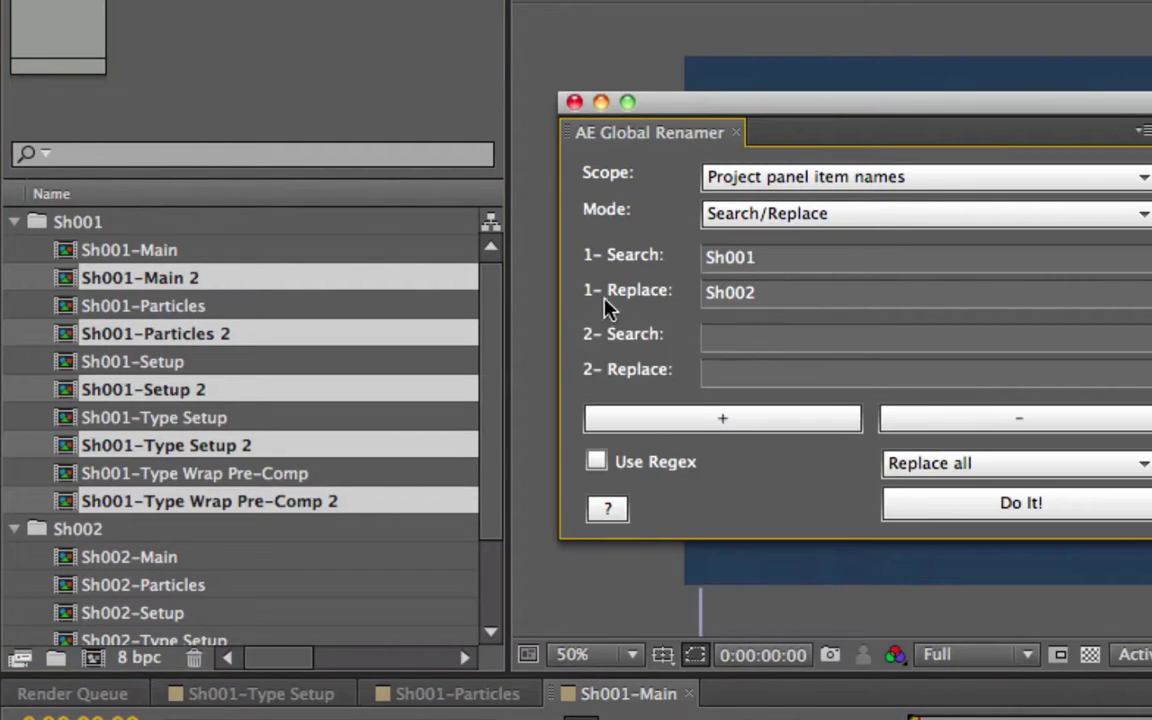
{"action": "left_click", "coordinate": [756, 420]}
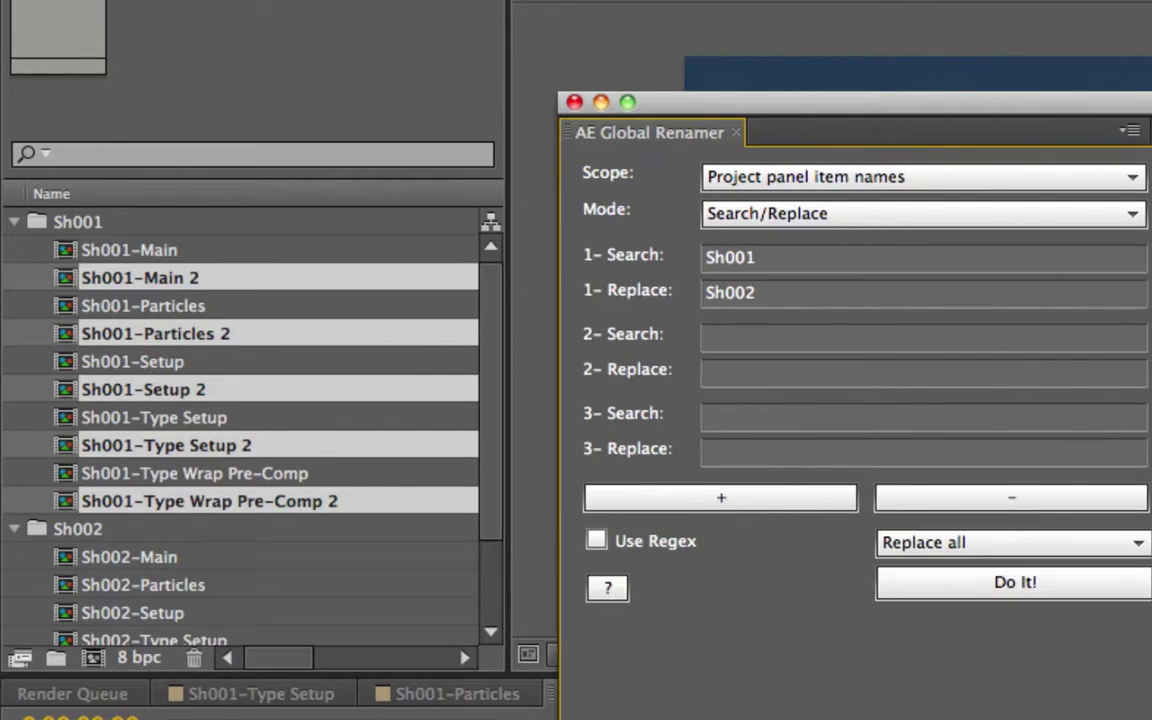
{"action": "left_click", "coordinate": [766, 506]}
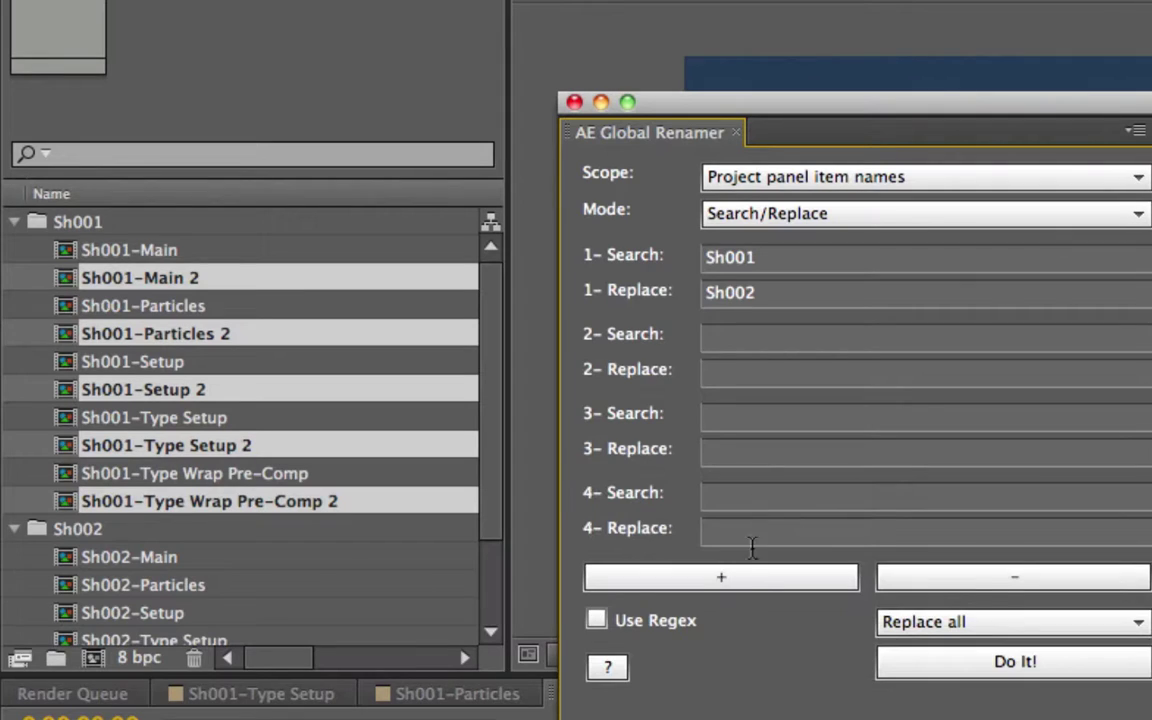
{"action": "left_click", "coordinate": [1014, 588]}
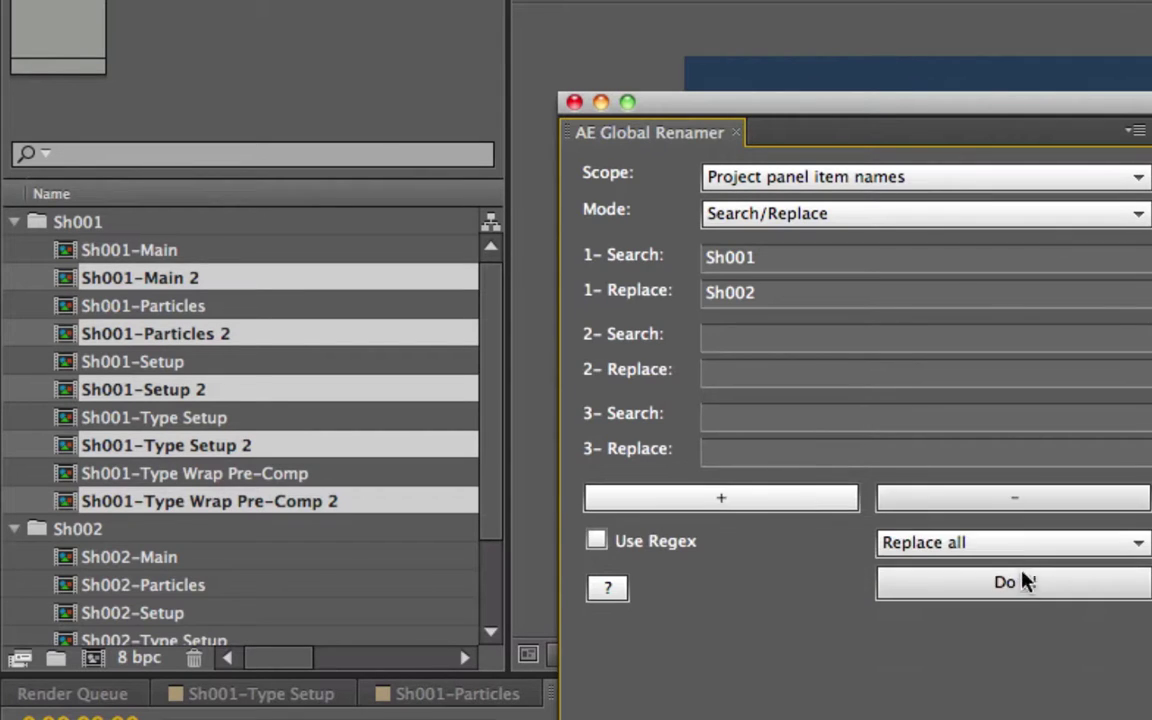
{"action": "left_click", "coordinate": [1021, 495]}
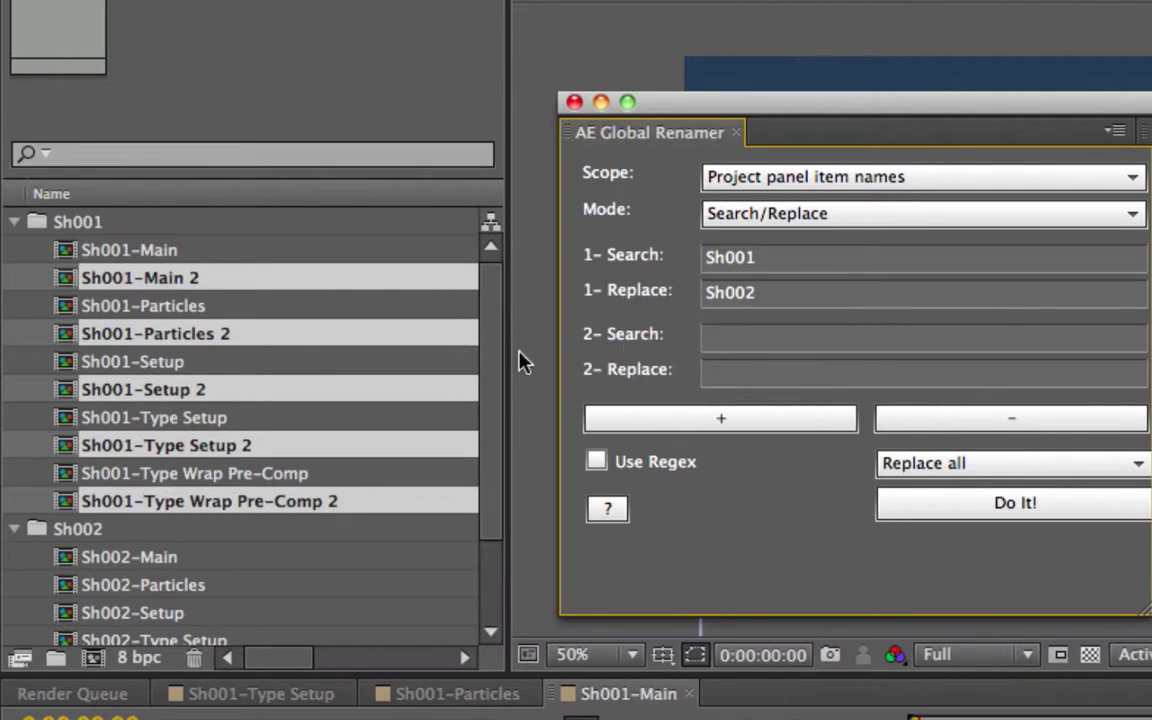
- Set the second search to " 2" with an empty replacement and rename the duplicated compositions using both pairs
{"action": "left_click", "coordinate": [755, 340]}
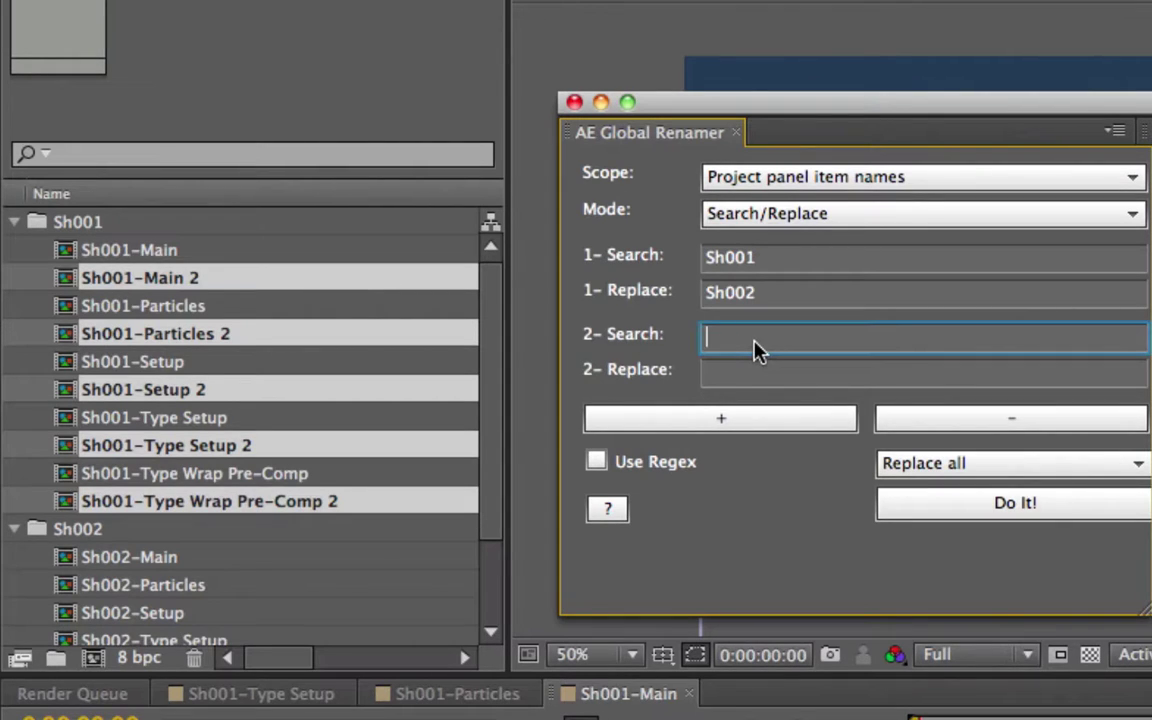
{"action": "type", "text": "2"}
{"action": "left_click", "coordinate": [731, 381]}
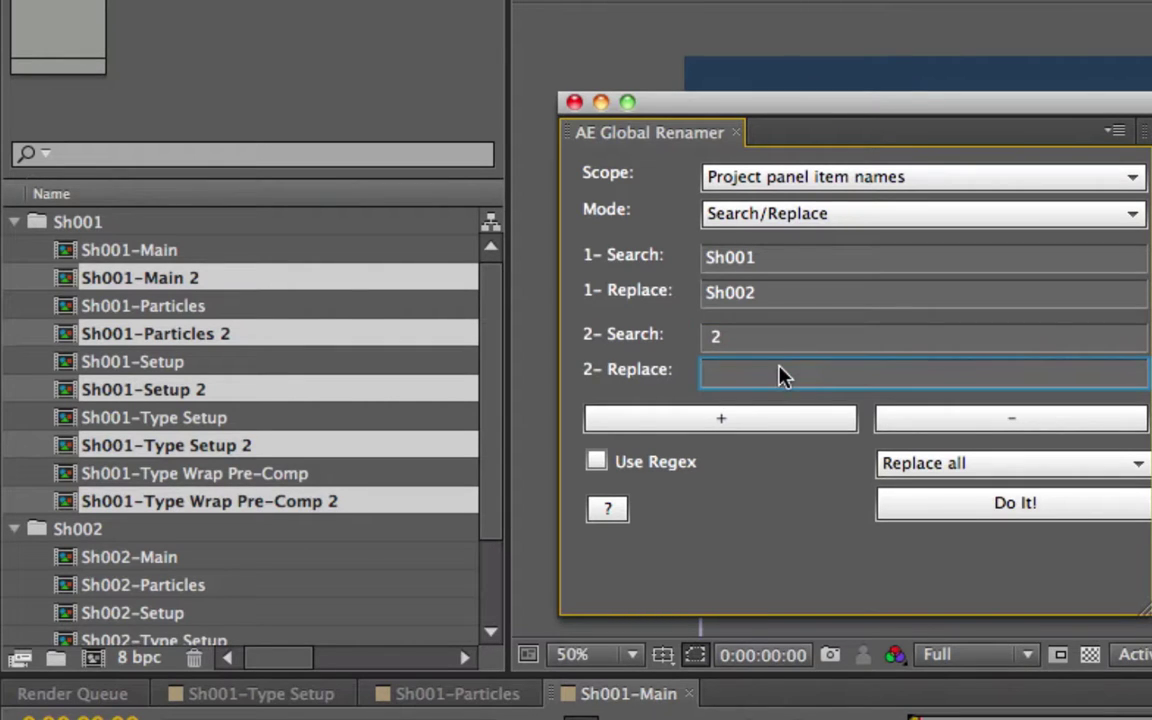
{"action": "left_click", "coordinate": [988, 510]}
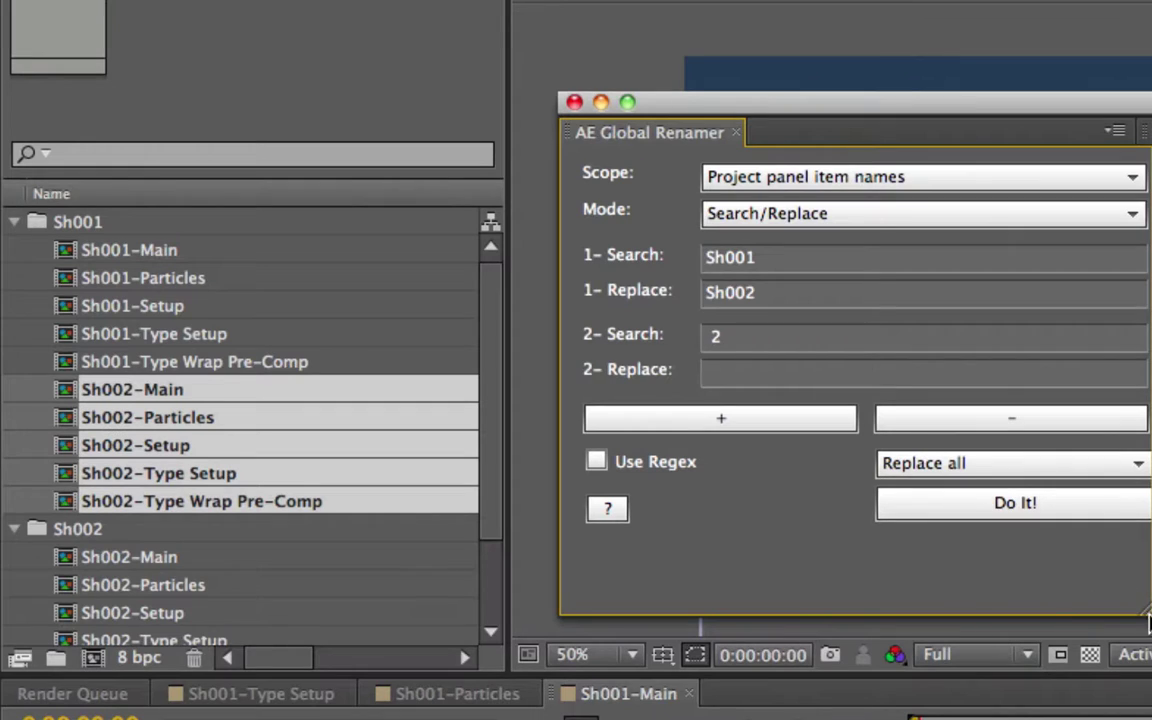
- Widen the renamer window slightly and remove the second search/replace pair
{"action": "left_click_drag", "start_coordinate": [1146, 608], "coordinate": [1140, 607]}
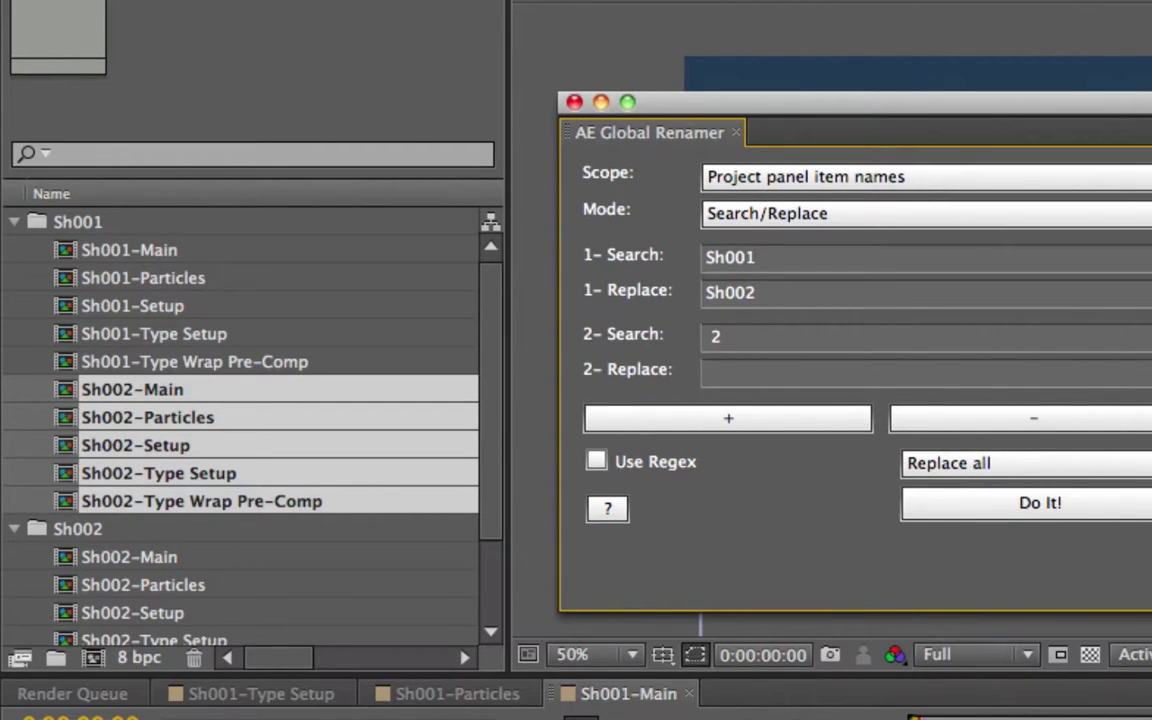
{"action": "left_click", "coordinate": [1021, 421]}
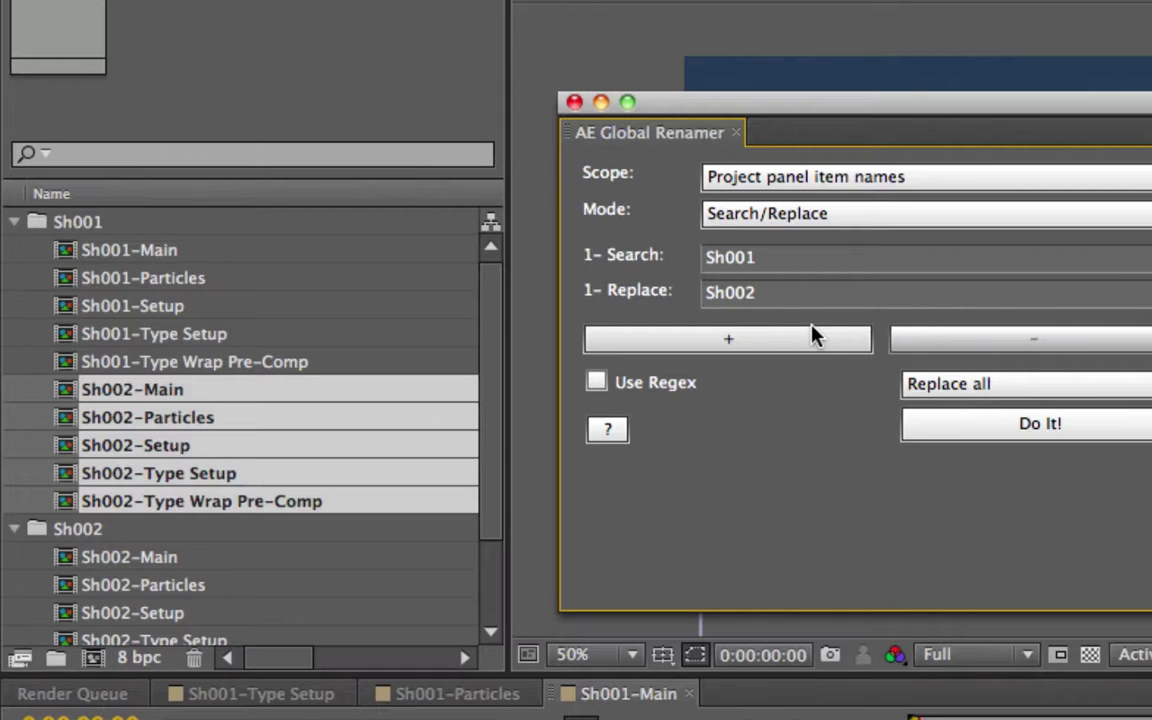
- Manually rename the Sh001-Main composition to "Sh001-Main:" and rework that name into "Main: Sh001"
{"action": "left_click", "coordinate": [138, 254]}
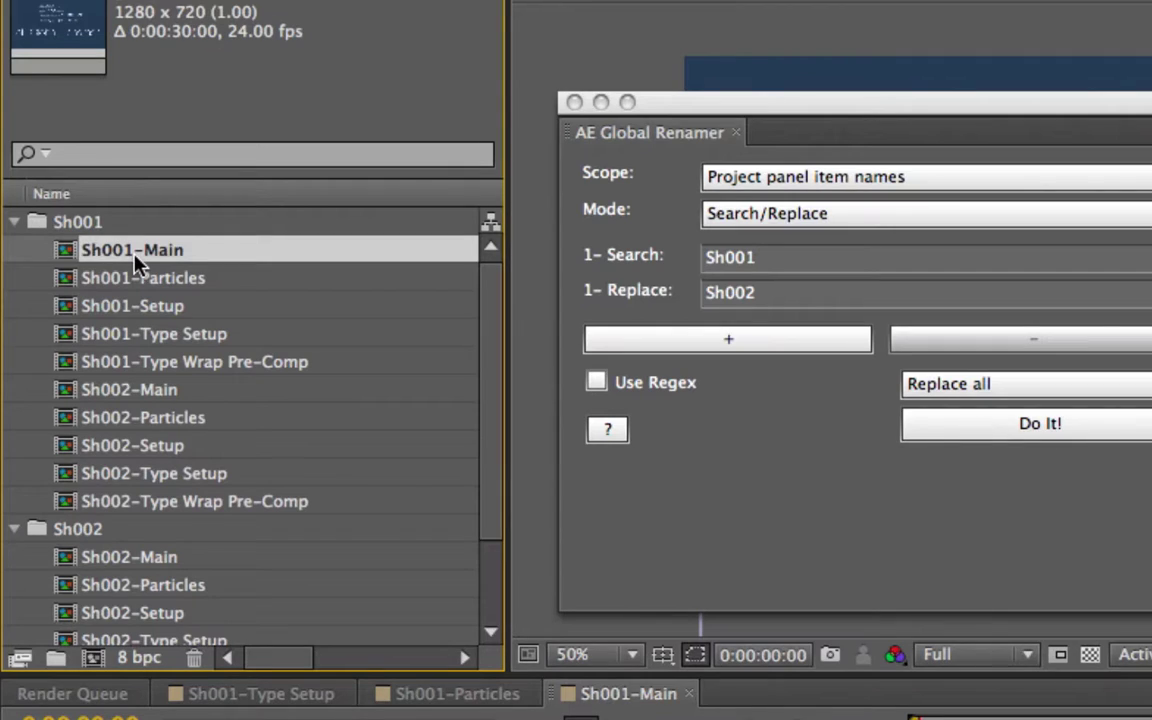
{"action": "key", "text": "Return"}
{"action": "key", "text": "Right"}
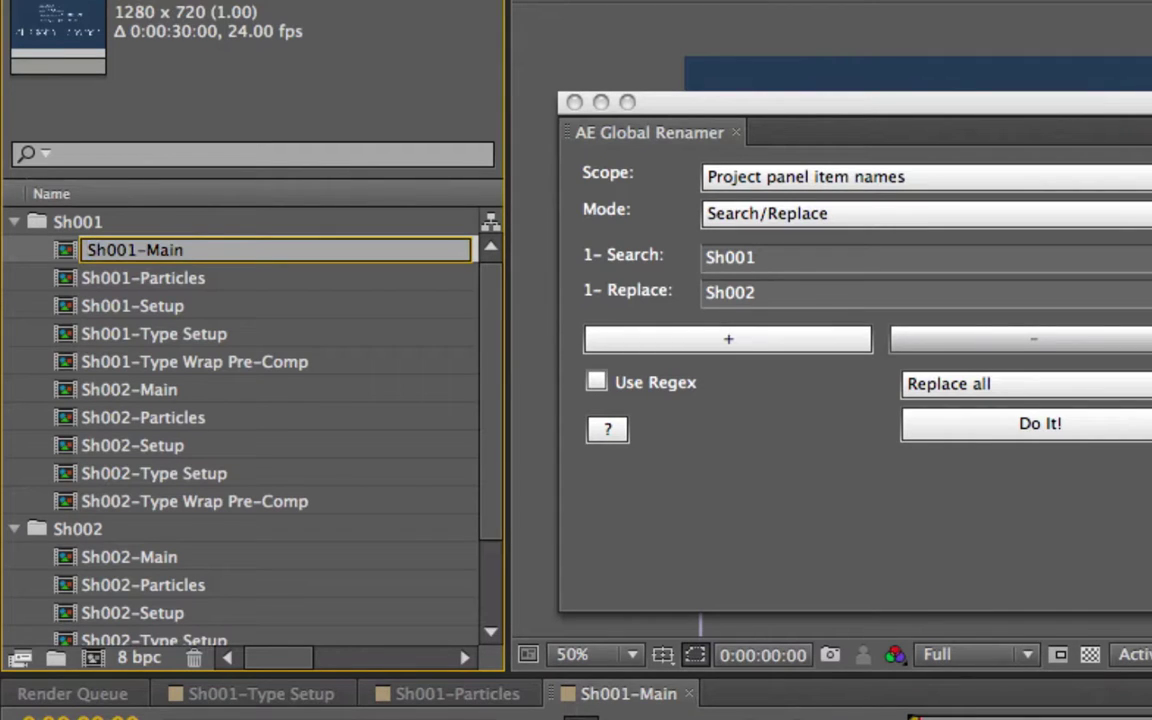
{"action": "type", "text": ":"}
{"action": "key", "text": "Return"}
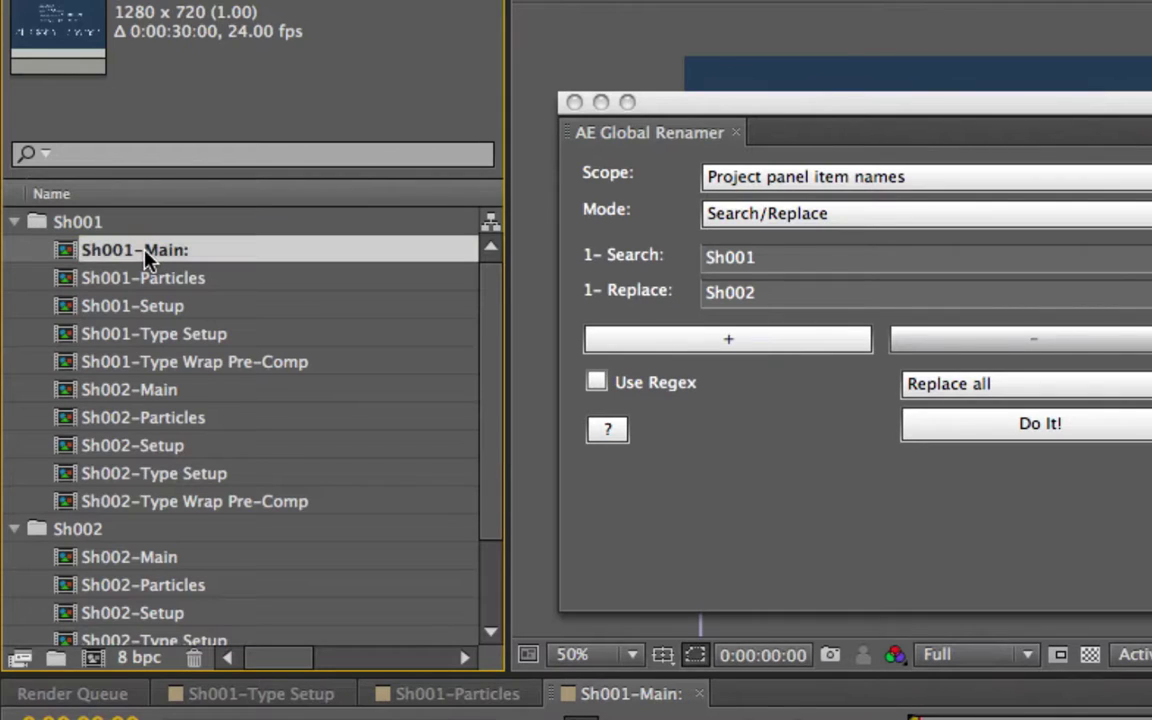
{"action": "key", "text": "Return"}
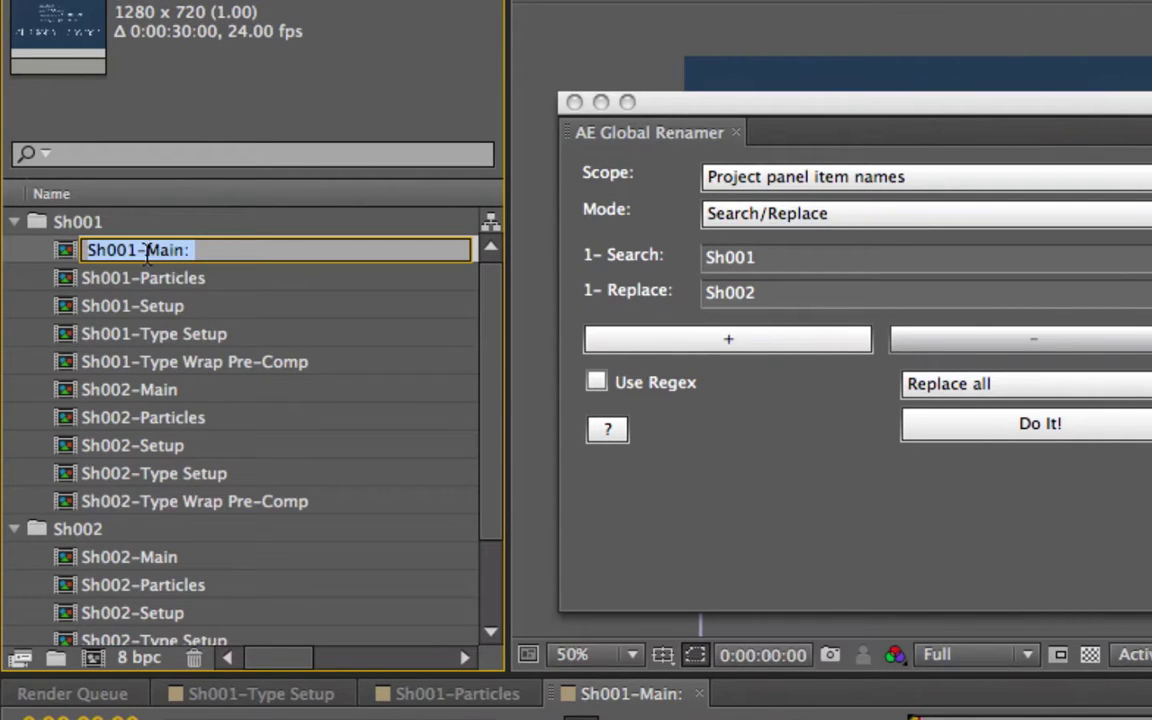
{"action": "left_click", "coordinate": [144, 250]}
{"action": "left_click_drag", "start_coordinate": [144, 250], "coordinate": [60, 255]}
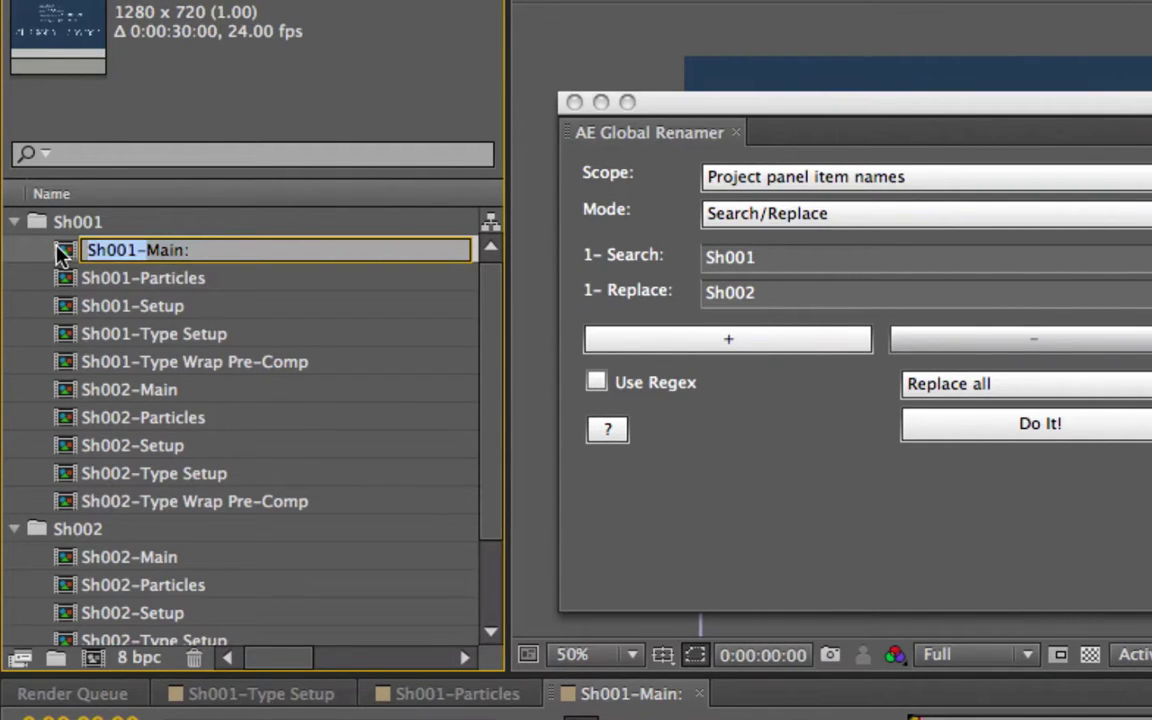
{"action": "key", "text": "Delete"}
{"action": "key", "text": "Delete"}
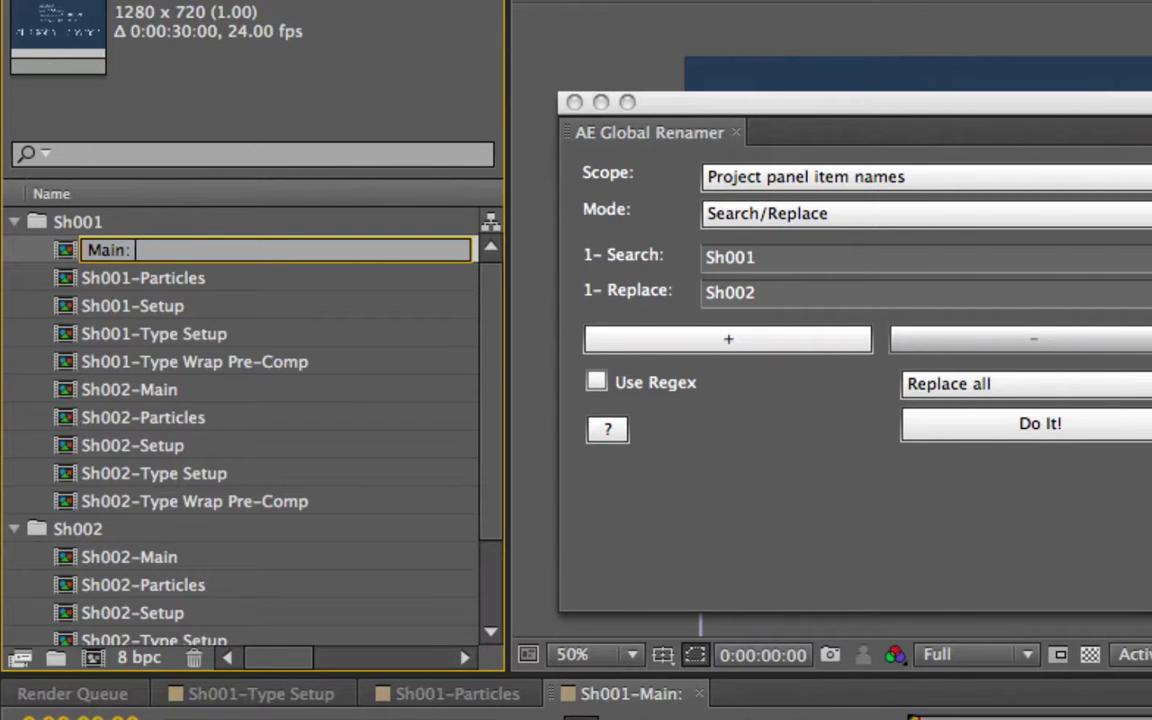
{"action": "type", "text": "Sh001"}
{"action": "left_click", "coordinate": [127, 281]}
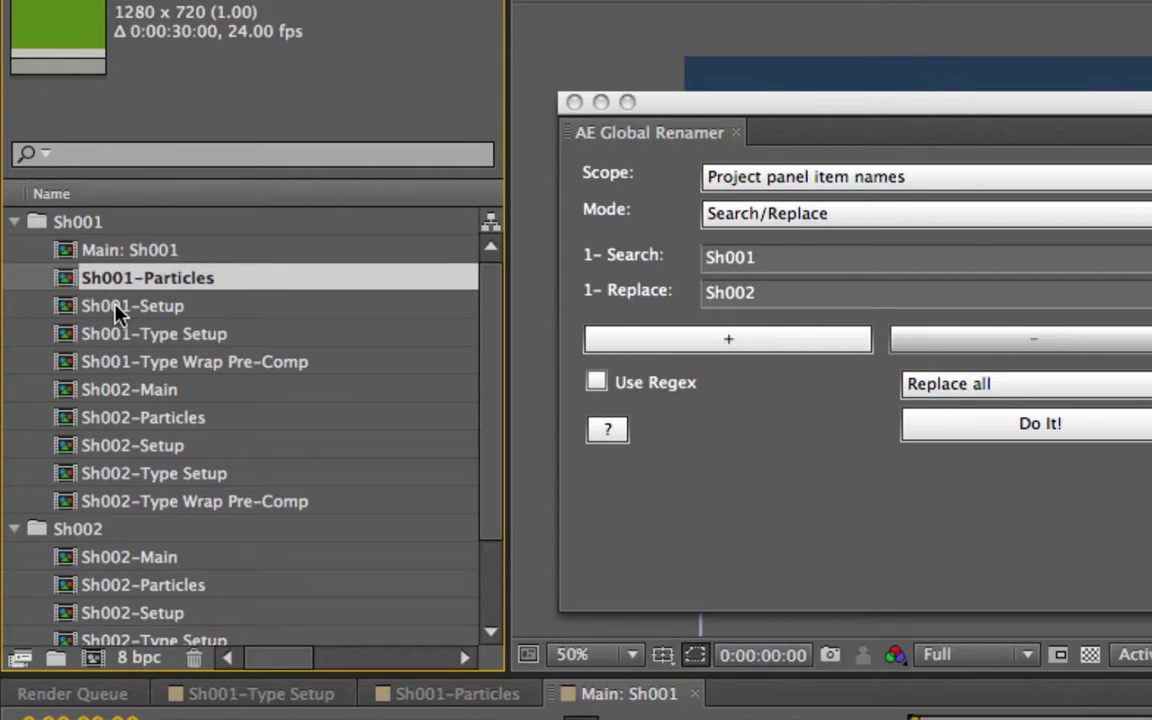
- Undo both manual renames of the first composition in the Sh001 folder
{"action": "key", "text": "super+z"}
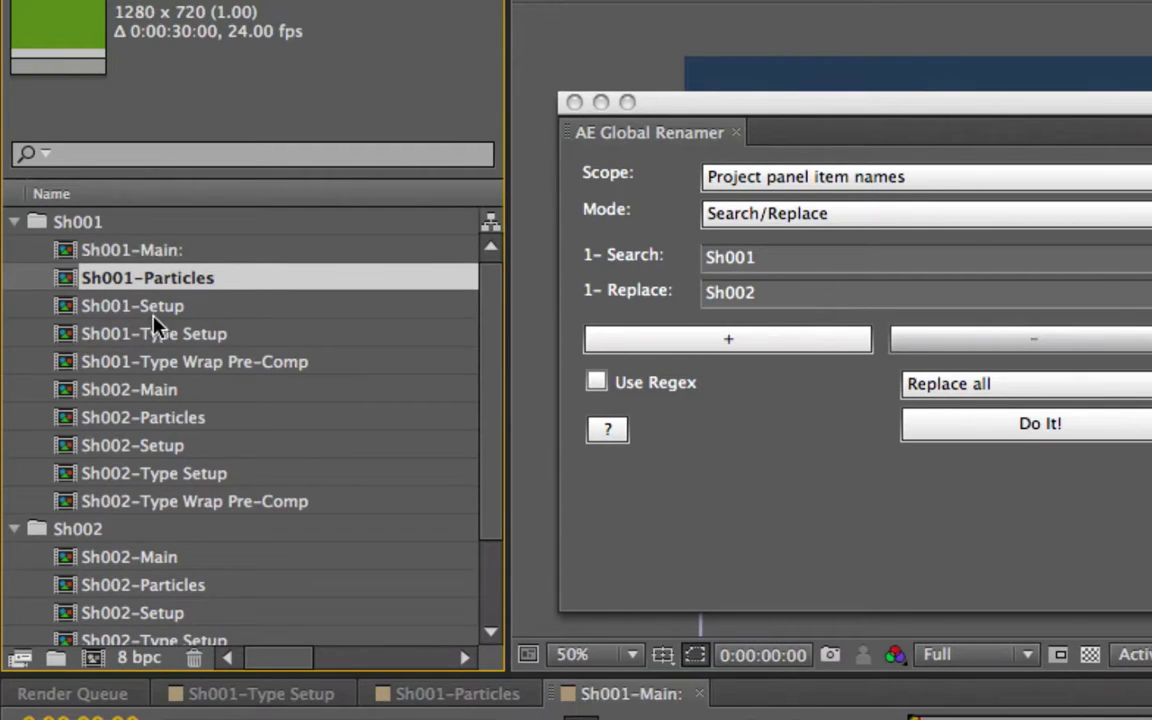
{"action": "key", "text": "super+z"}
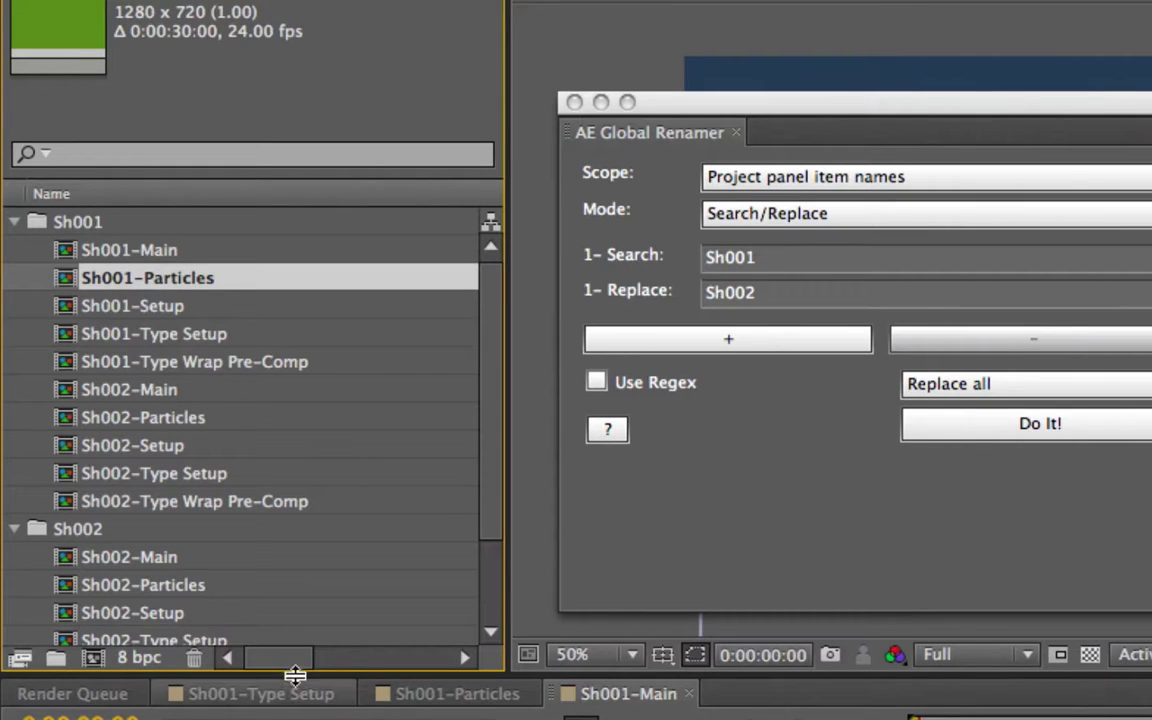
- Rename the five compositions in the Sh002 folder with the renamer, searching for Sh002 and replacing it with Sh003
{"action": "left_click_drag", "start_coordinate": [290, 700], "coordinate": [290, 719]}
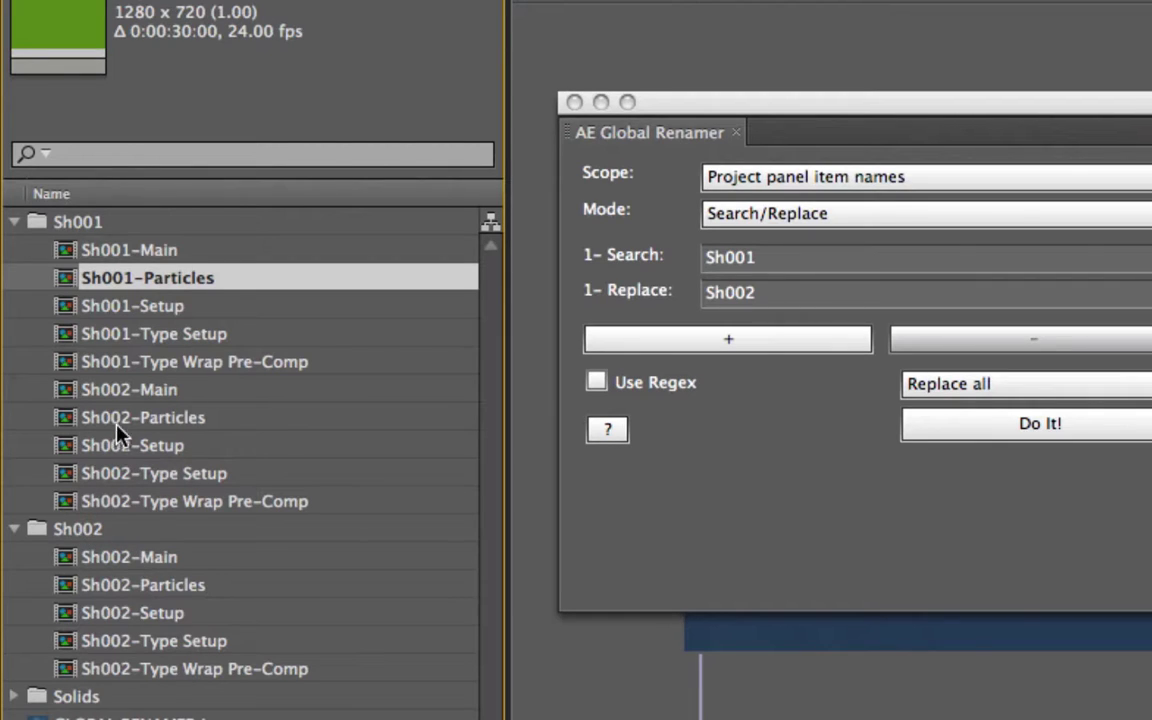
{"action": "left_click", "coordinate": [122, 557]}
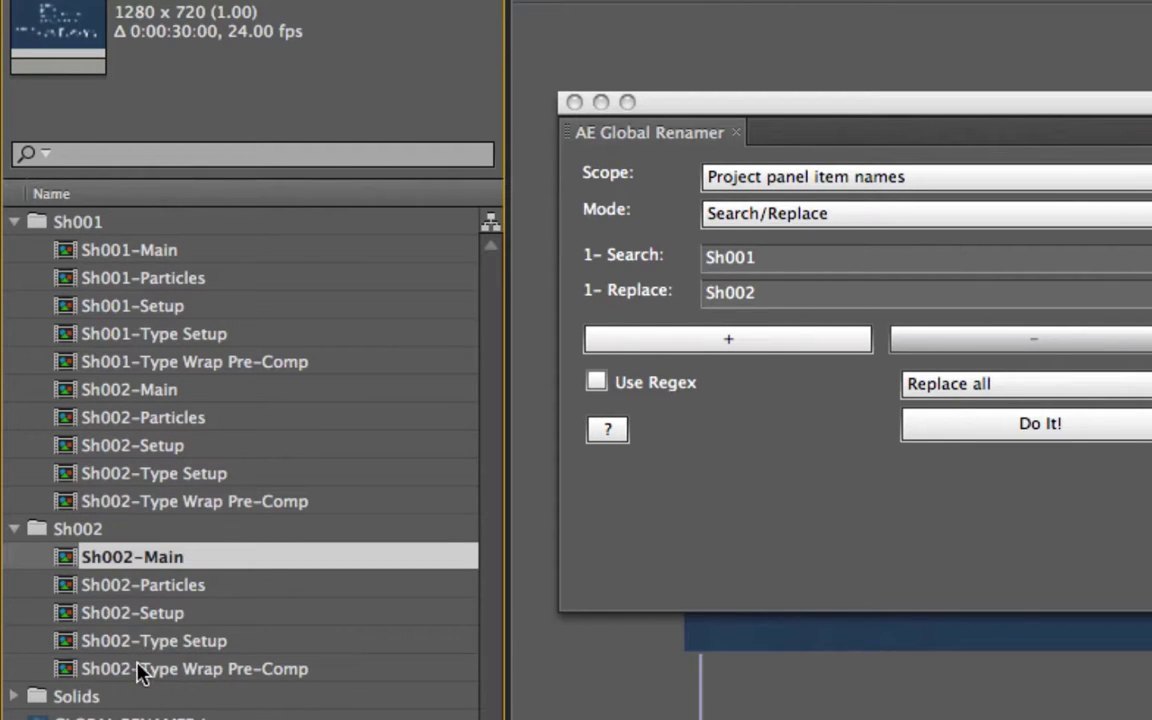
{"action": "left_click", "coordinate": [136, 668], "text": "shift"}
{"action": "left_click", "coordinate": [760, 267]}
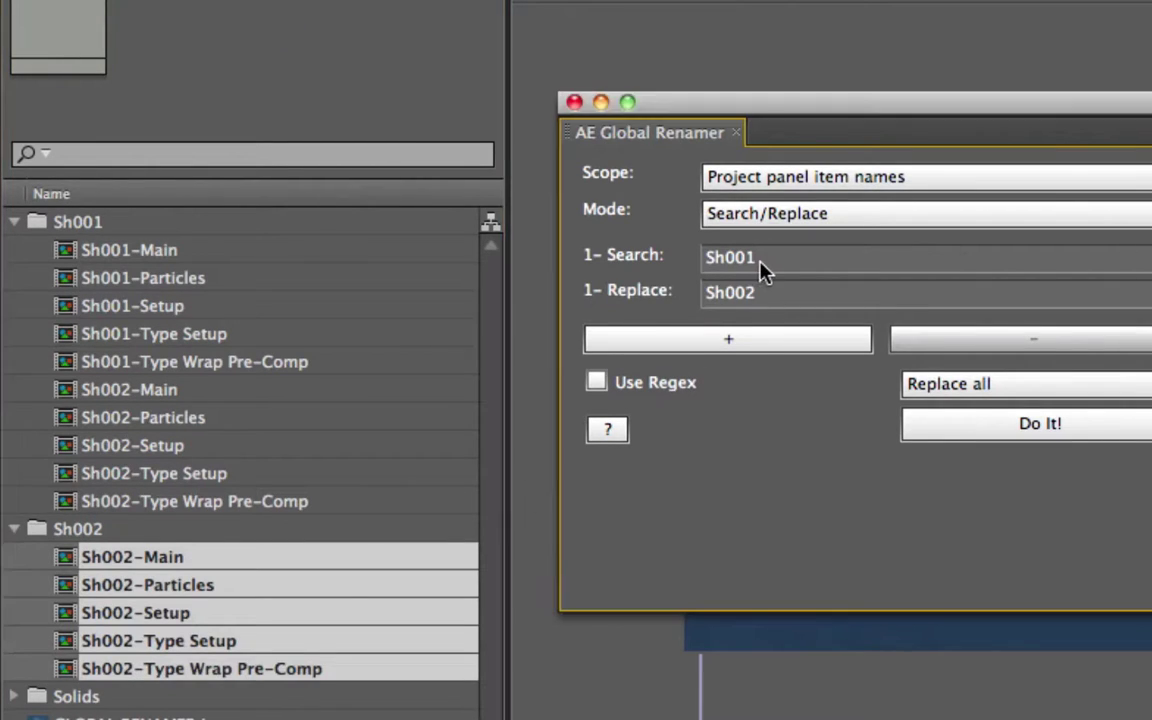
{"action": "left_click", "coordinate": [760, 293]}
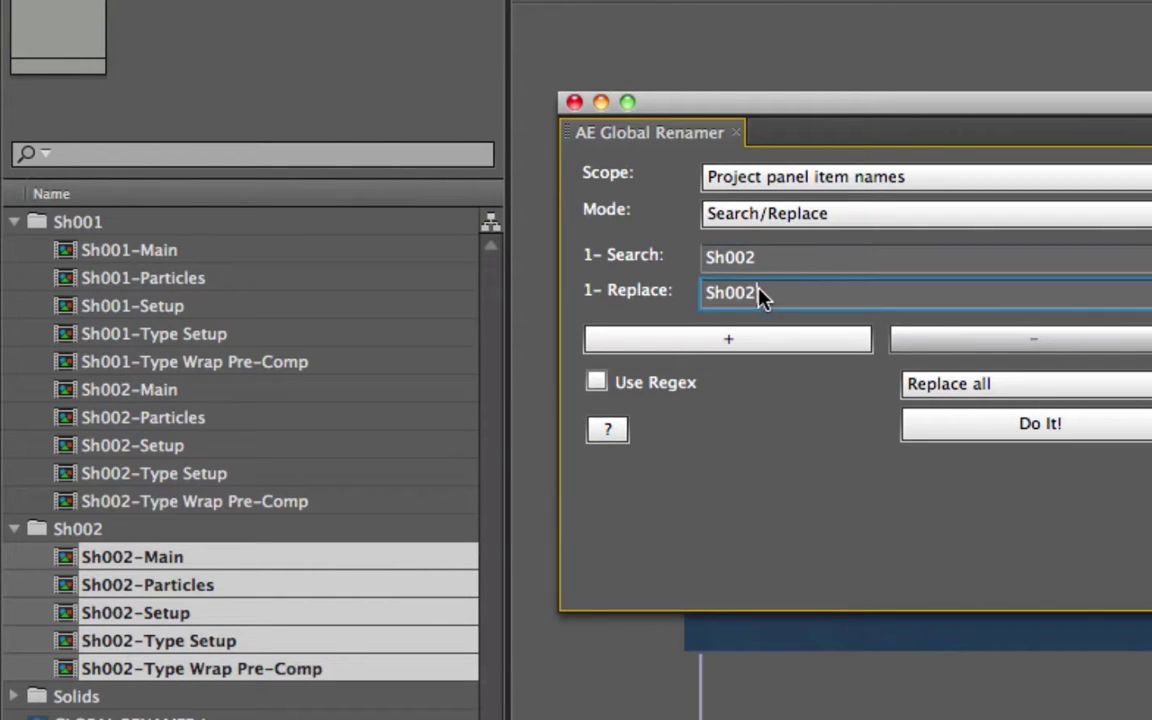
{"action": "key", "text": "BackSpace"}
{"action": "type", "text": "3"}
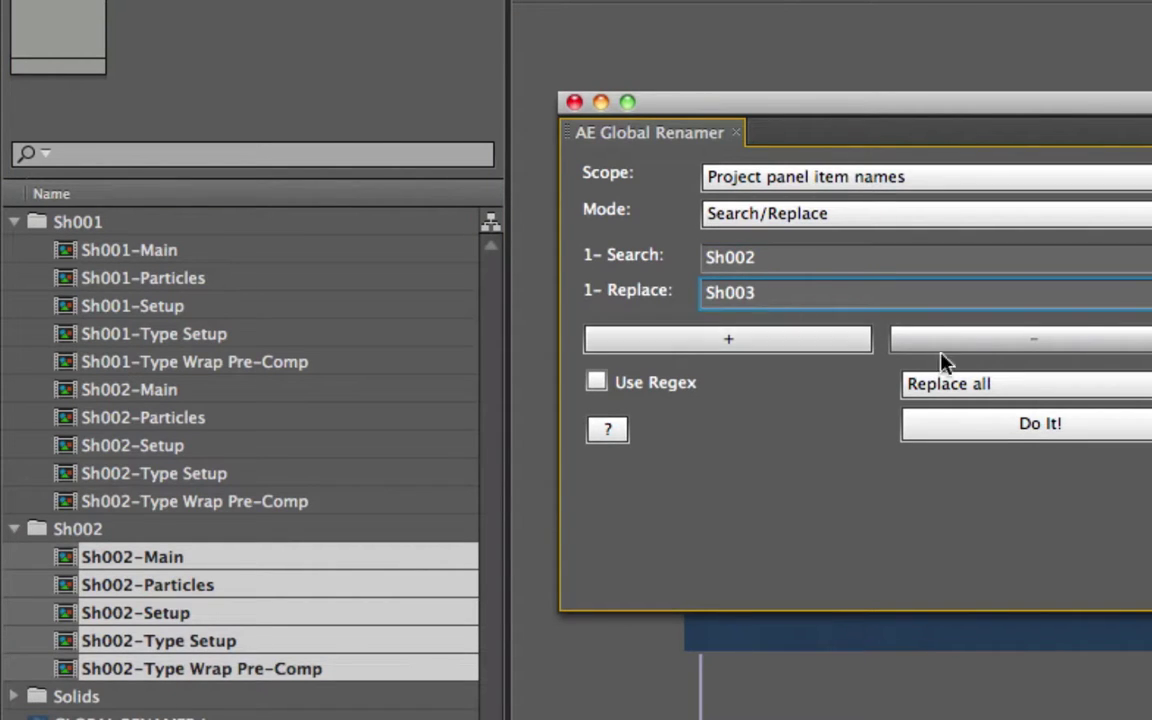
{"action": "left_click", "coordinate": [1018, 428]}
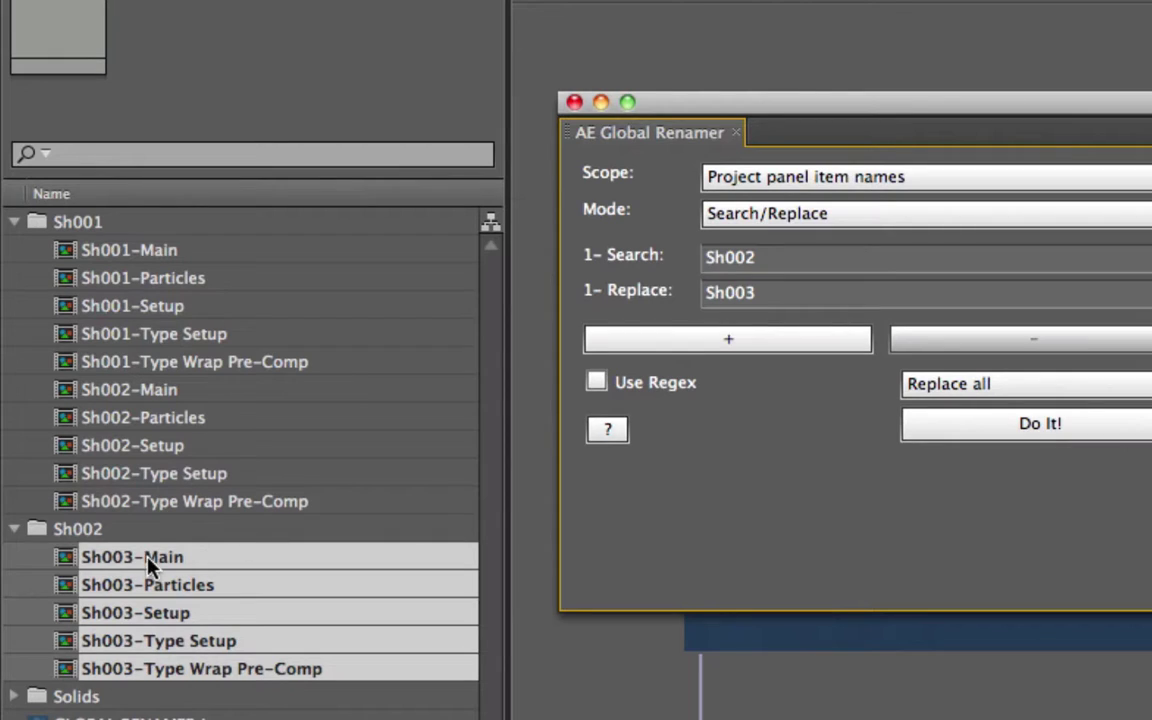
- Try moving the five Sh003 compositions into the Sh001 folder and undo the move
{"action": "left_click_drag", "start_coordinate": [147, 567], "coordinate": [87, 221]}
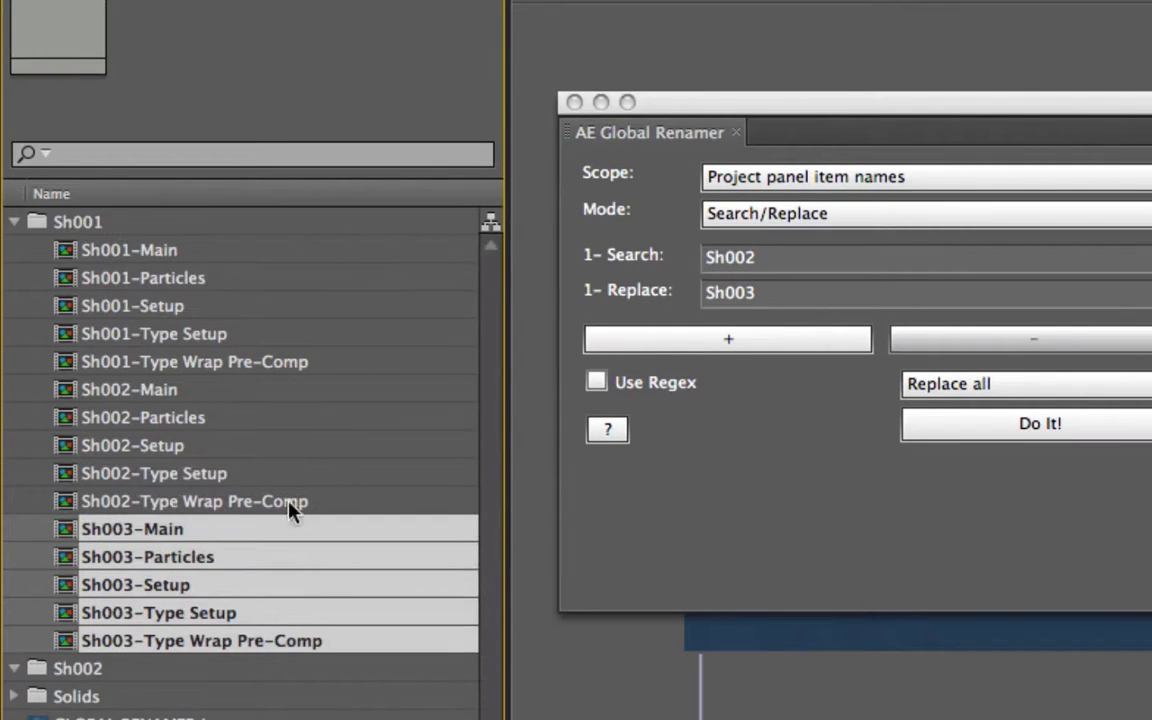
{"action": "key", "text": "super+z"}
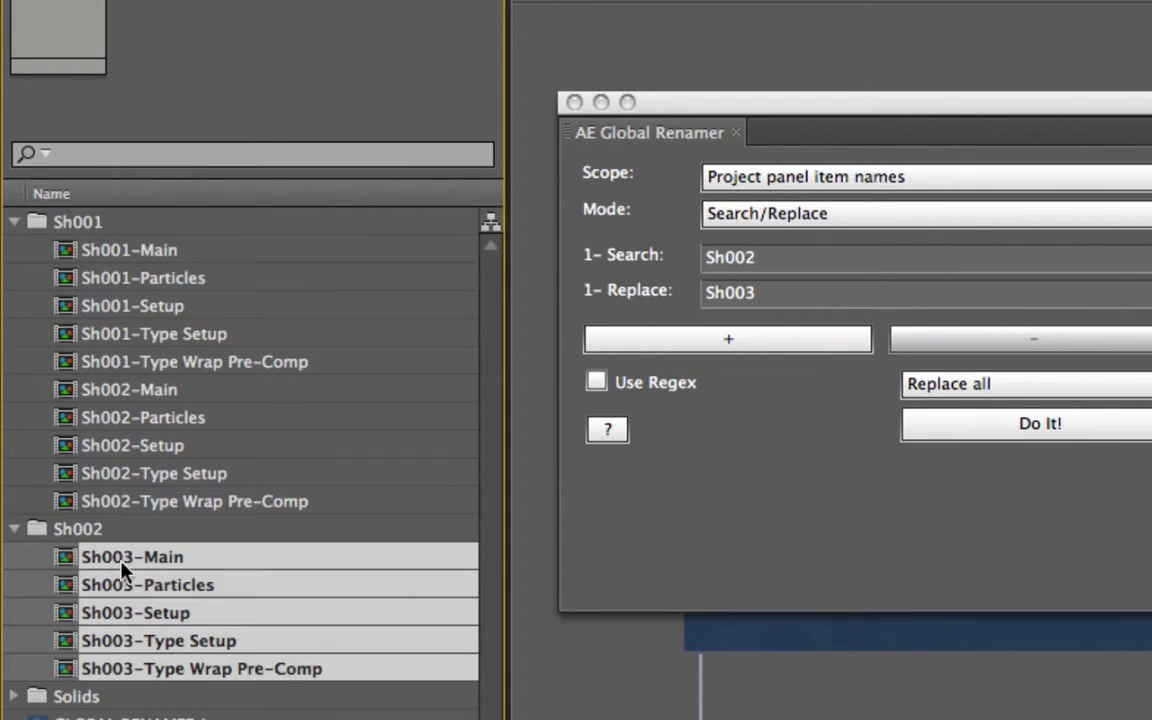
- Rename the Sh002 folder as Sh003
{"action": "left_click", "coordinate": [88, 532]}
{"action": "key", "text": "Return"}
{"action": "key", "text": "BackSpace"}
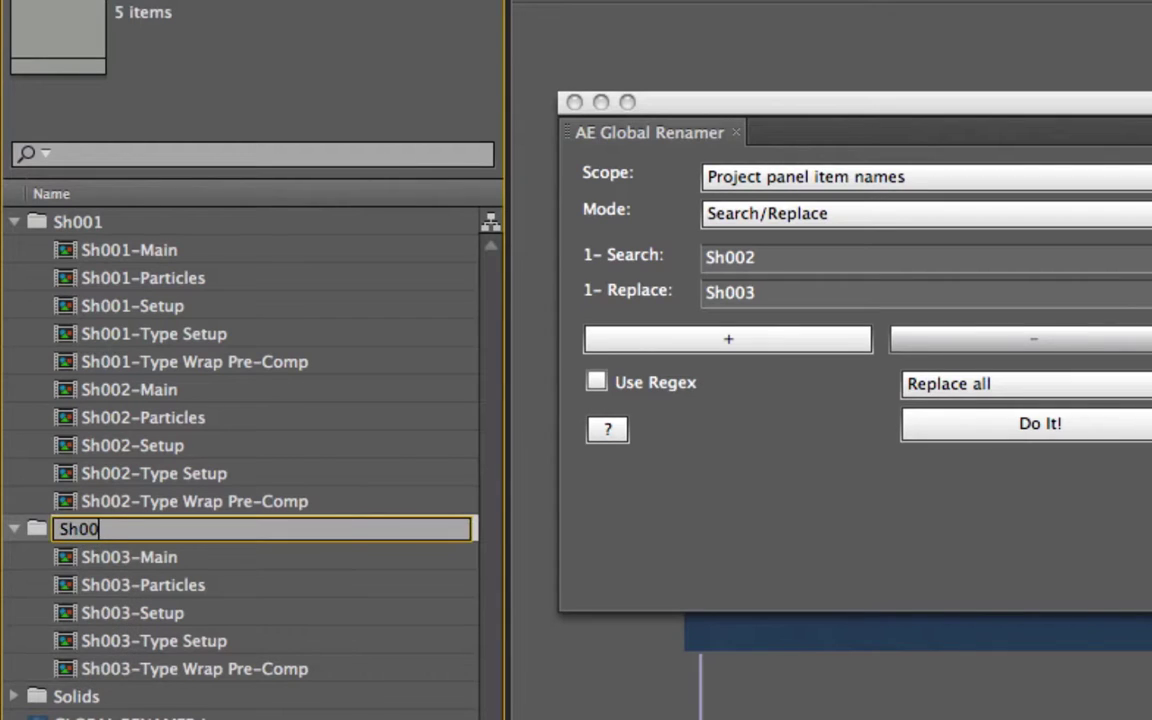
{"action": "type", "text": "3"}
{"action": "key", "text": "Return"}
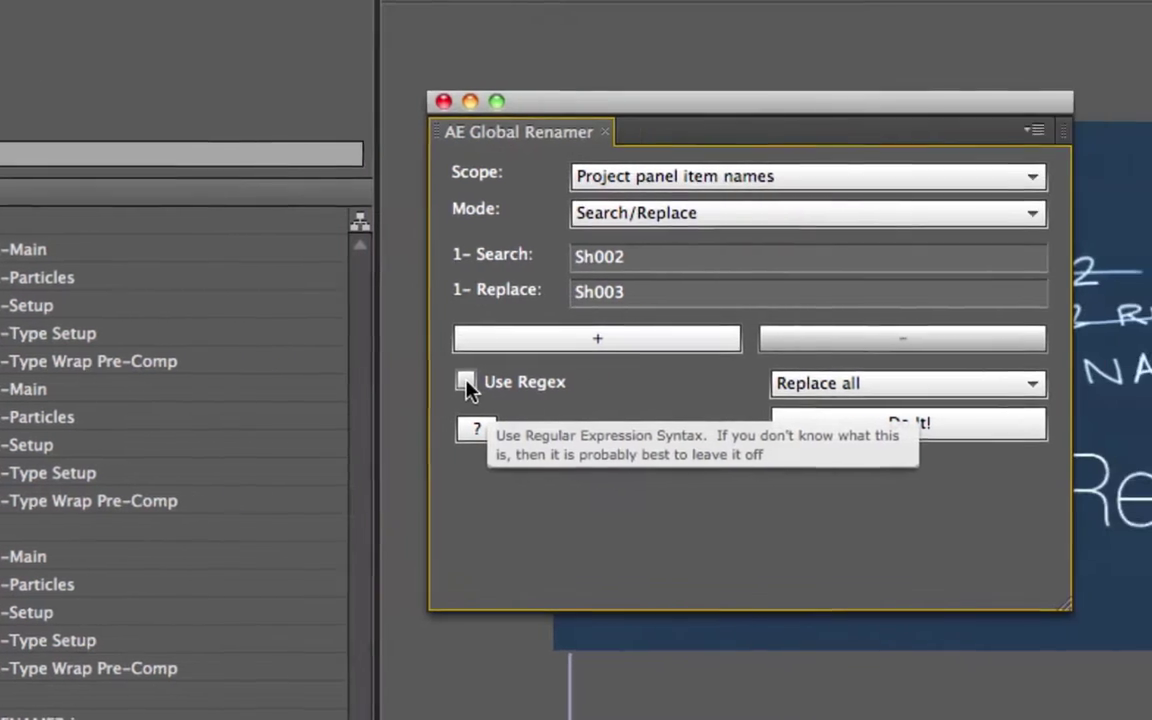
- Enable regular expressions in the renamer with the "g" global flag and clear the replacement text
{"action": "left_click", "coordinate": [597, 385]}
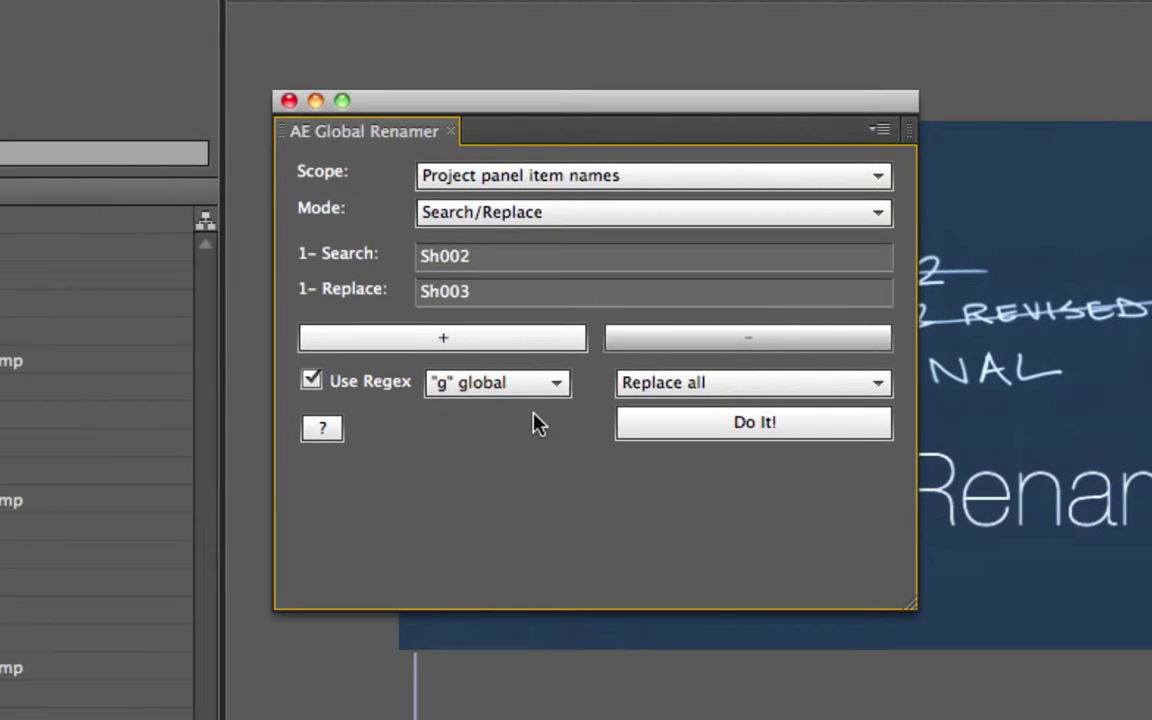
{"action": "left_click", "coordinate": [552, 390]}
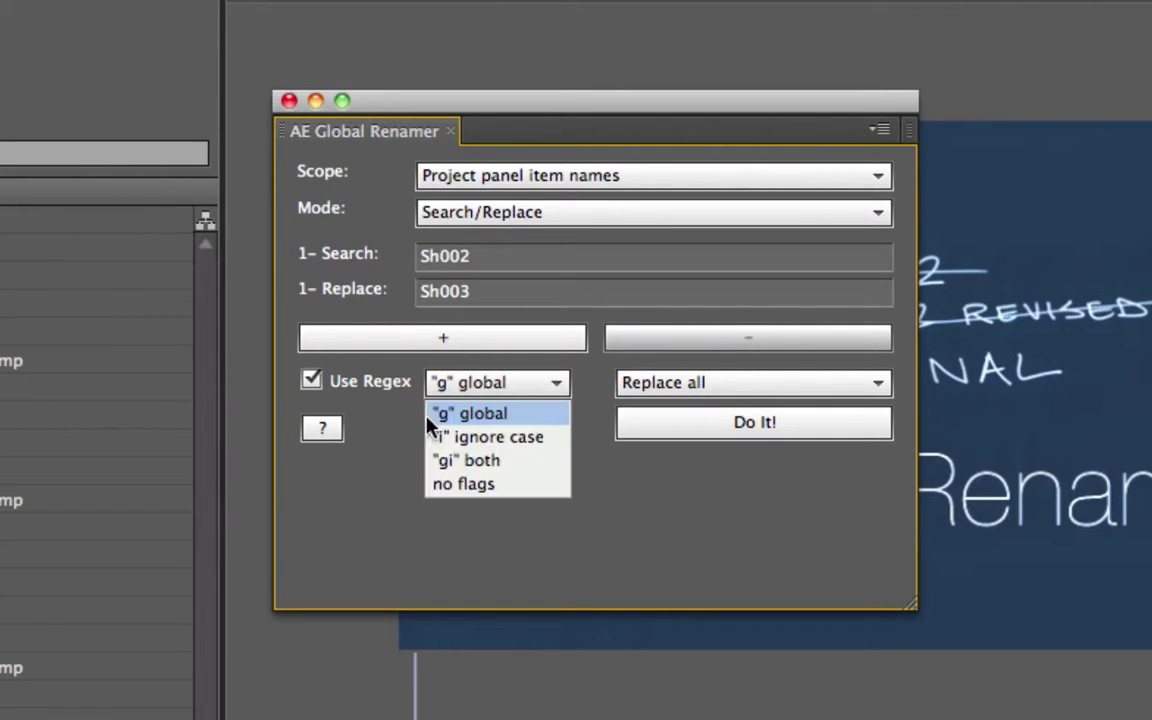
{"action": "left_click", "coordinate": [557, 399]}
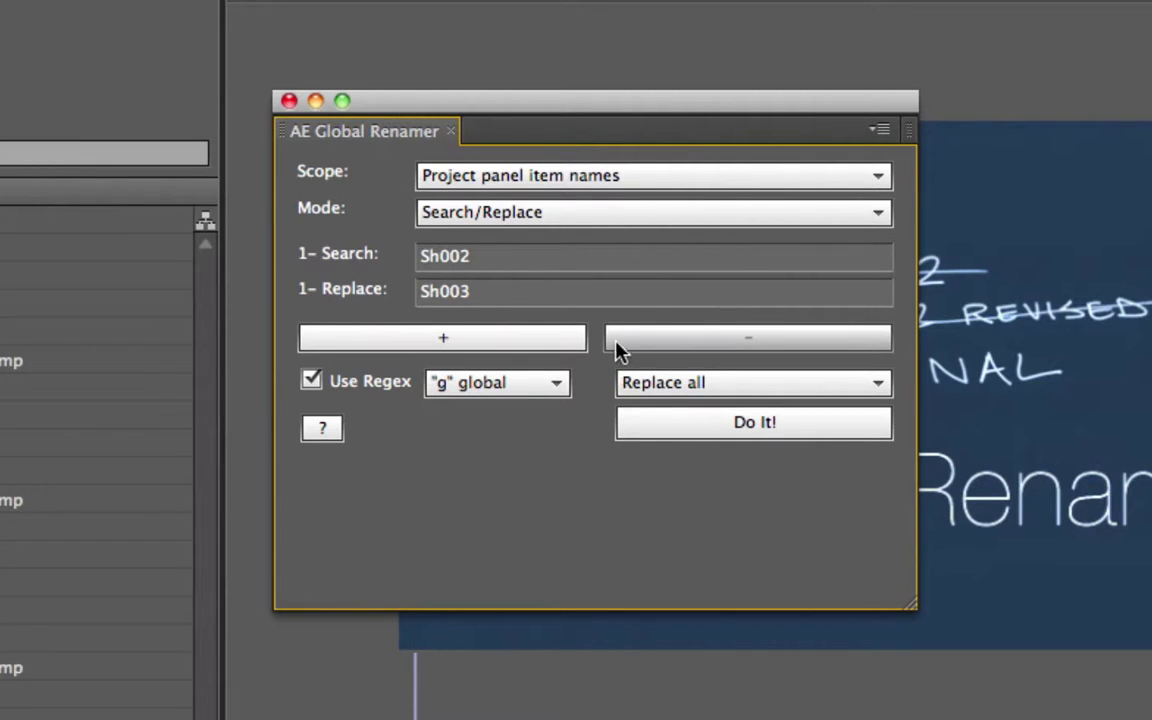
{"action": "left_click", "coordinate": [517, 267]}
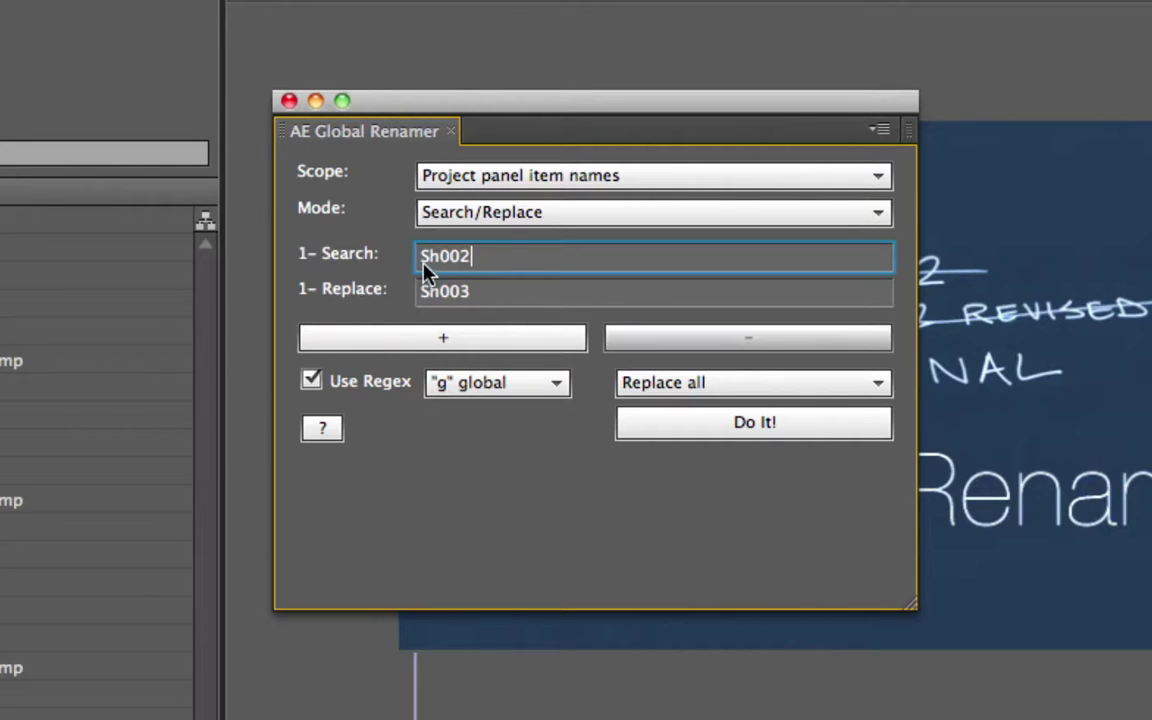
{"action": "key", "text": "Tab"}
{"action": "key", "text": "BackSpace"}
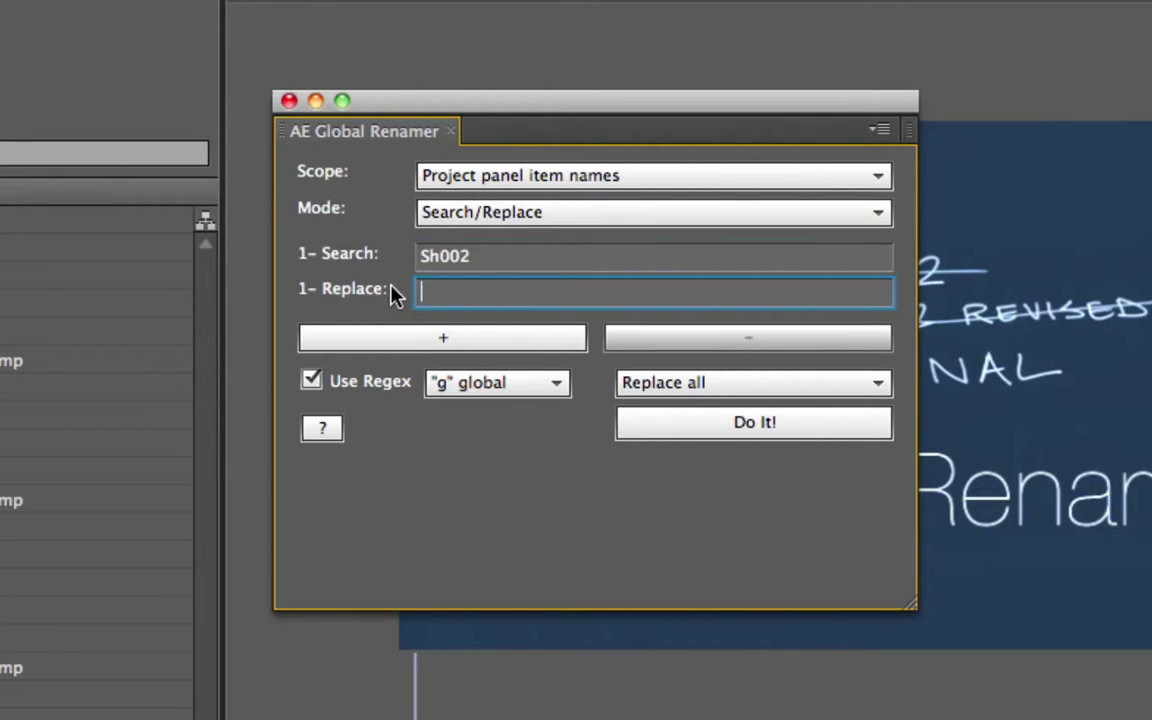
- Change the search text to the regular expression Sh[0-9]{3}-[A-Za-z]+
{"action": "left_click", "coordinate": [486, 260]}
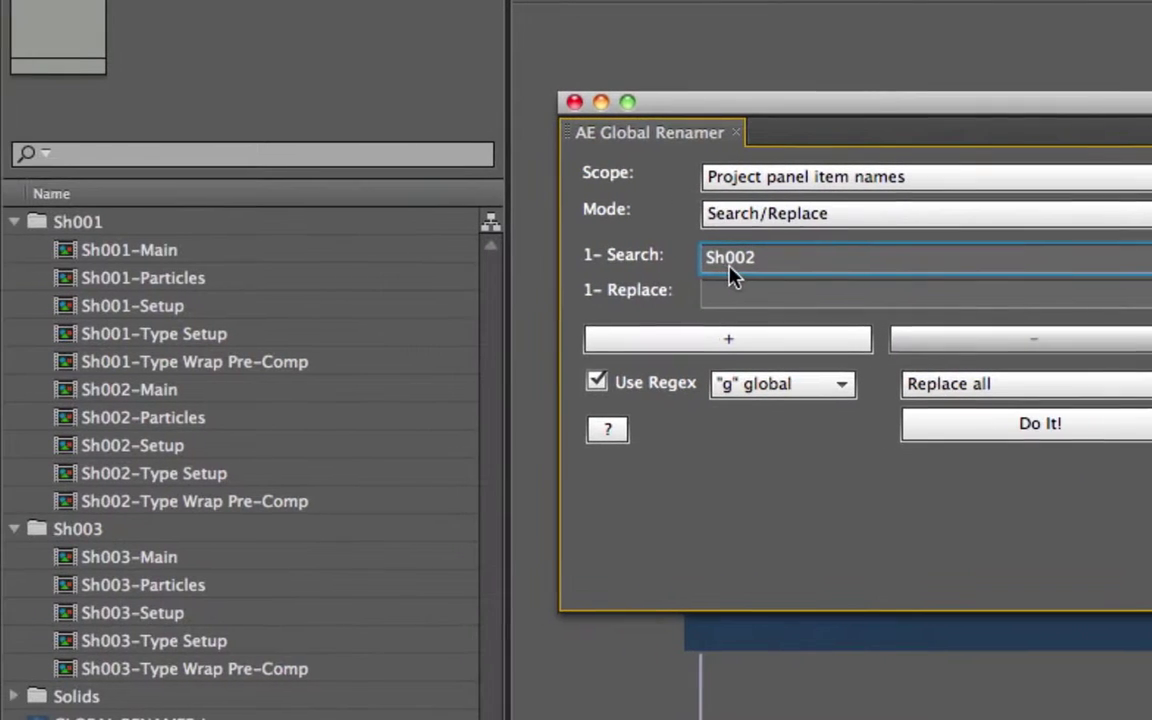
{"action": "left_click_drag", "start_coordinate": [759, 260], "coordinate": [726, 267]}
{"action": "key", "text": "BackSpace"}
{"action": "type", "text": "[0-9"}
{"action": "type", "text": "-["}
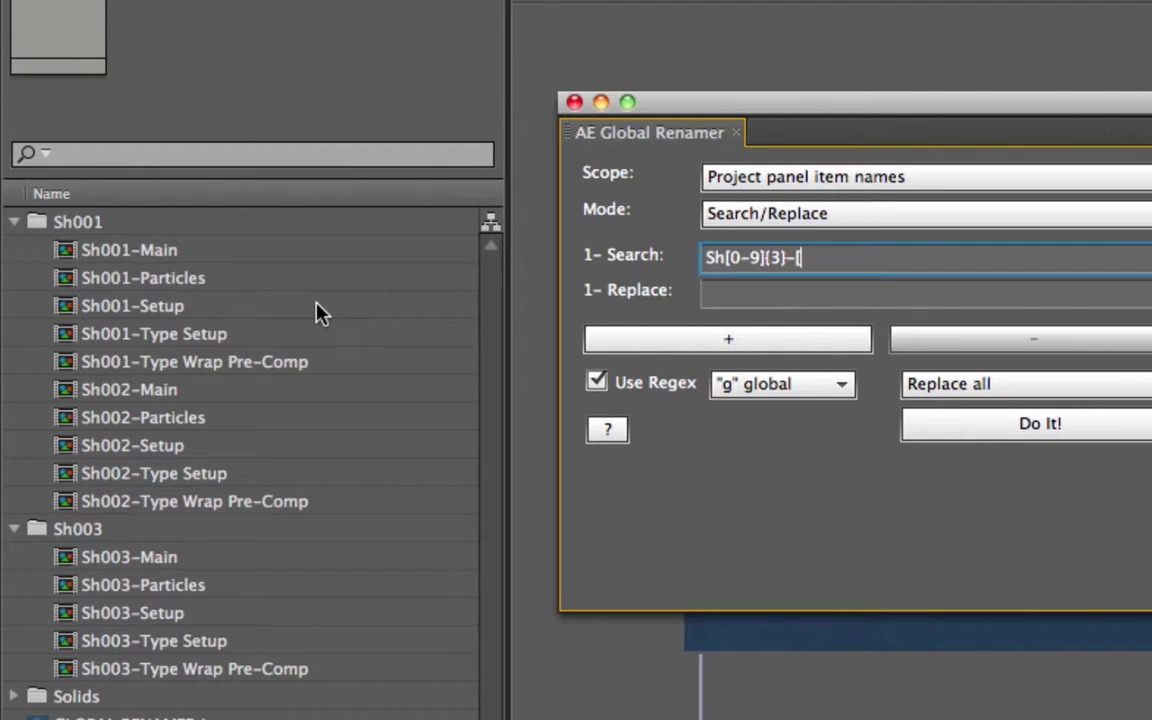
{"action": "type", "text": "A-Za-z]+"}
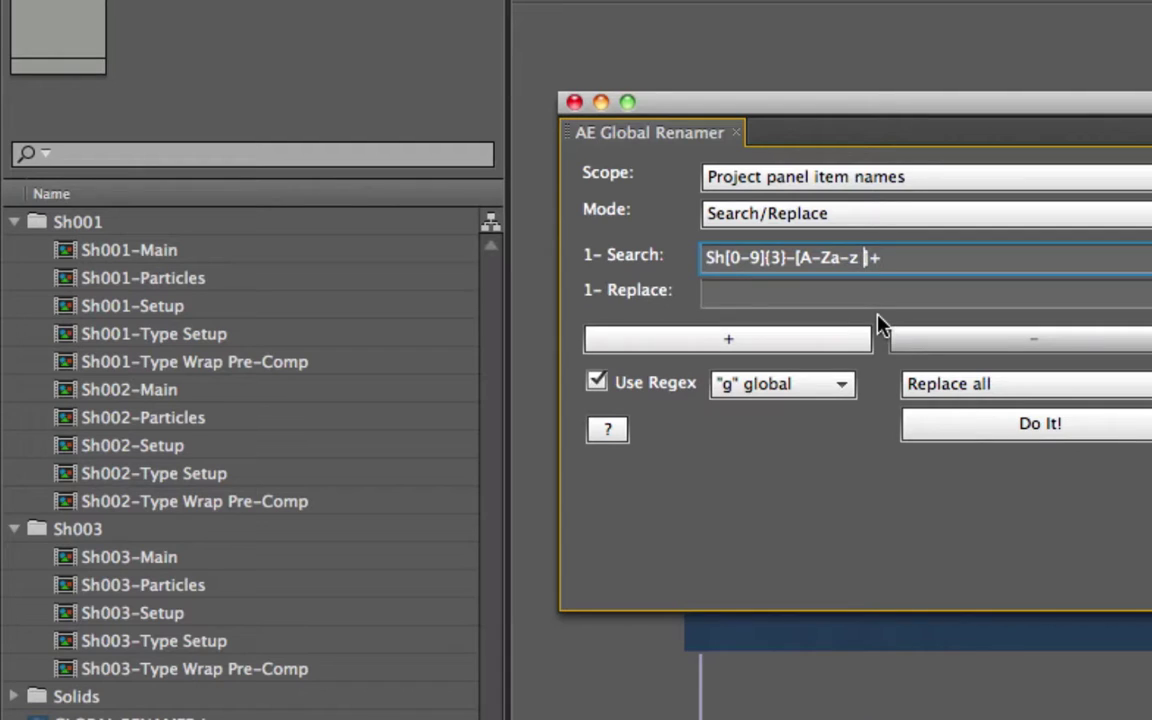
- Add a space and a hyphen to the pattern's letter set so it reads [A-Za-z -]+
{"action": "key", "text": "BackSpace"}
{"action": "type", "text": "\\s"}
{"action": "key", "text": "BackSpace"}
{"action": "key", "text": "BackSpace"}
{"action": "type", "text": "-"}
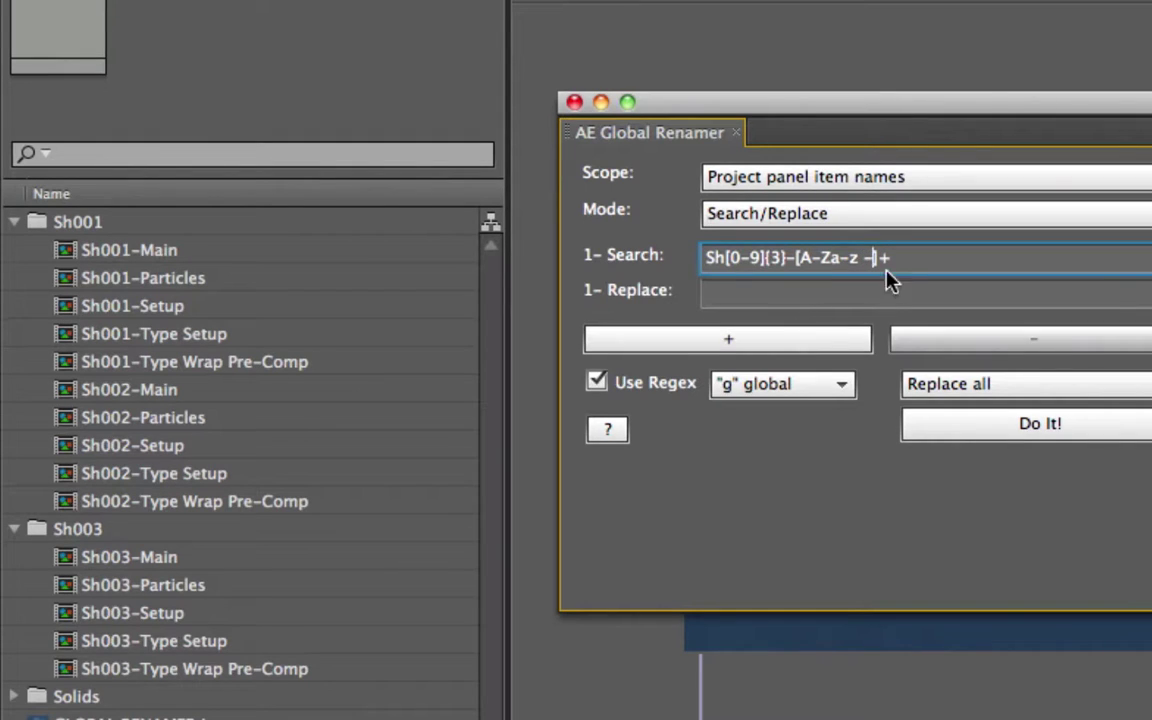
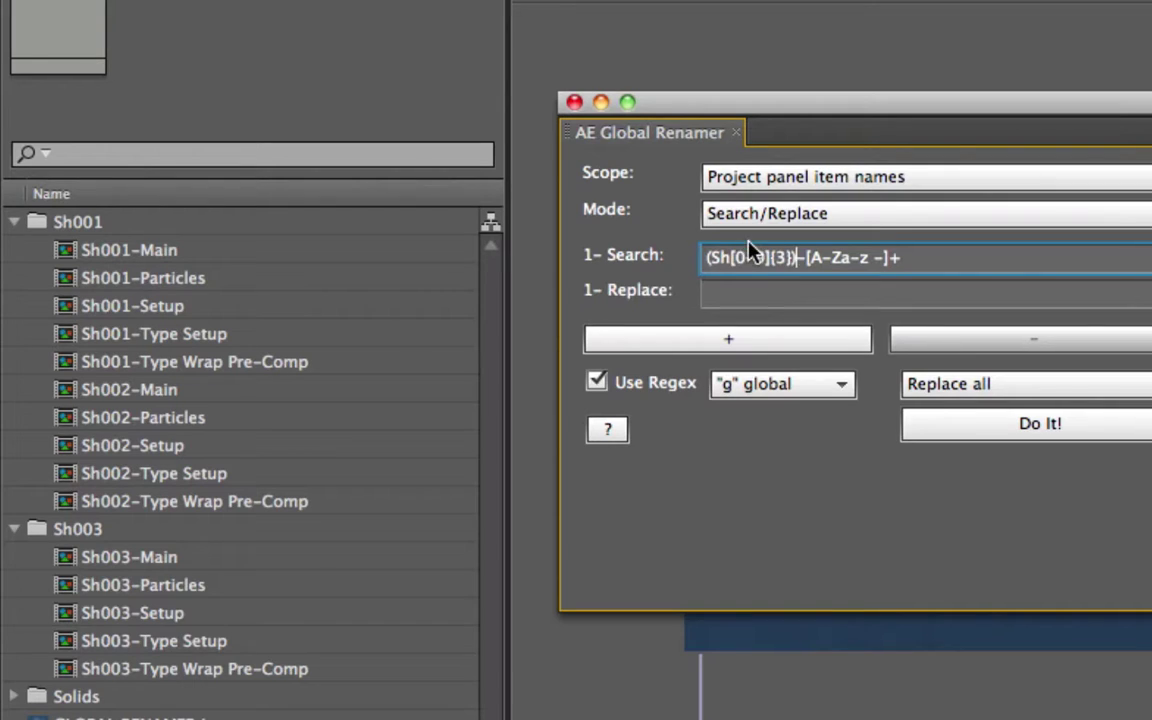
- Group the two parts of the search pattern in parentheses as (Sh[0-9]{3})-([A-Za-z -]+)
{"action": "type", "text": ")-("}
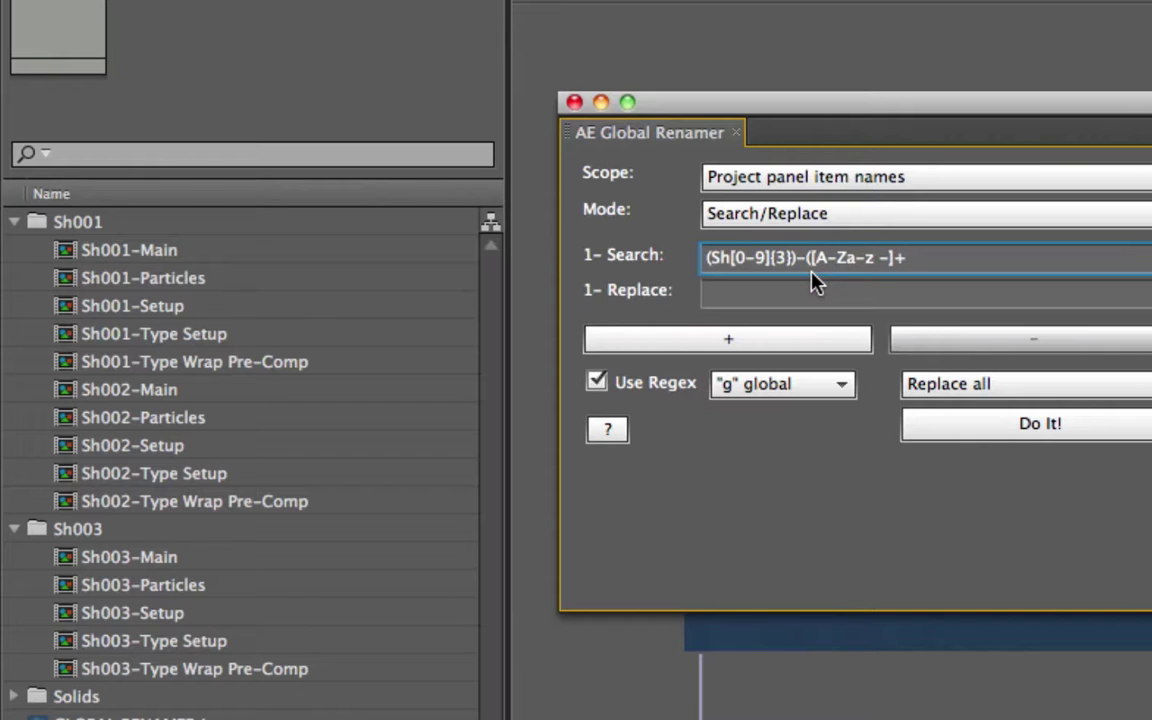
{"action": "left_click", "coordinate": [903, 260]}
{"action": "type", "text": ")"}
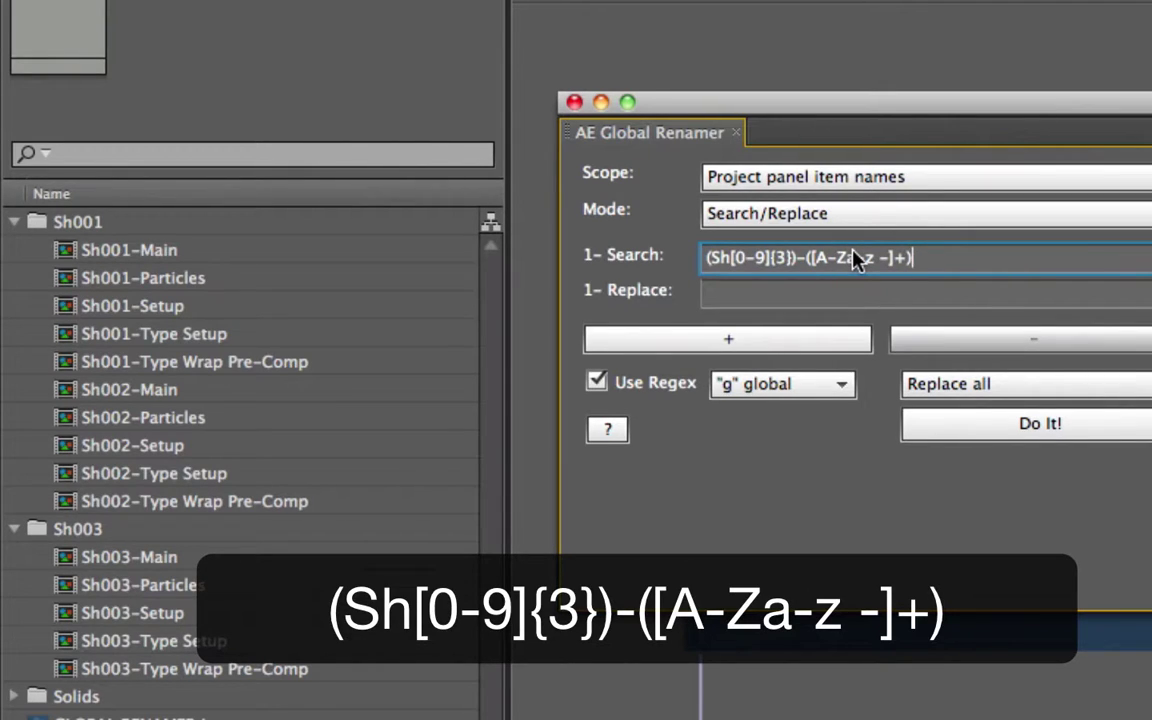
- Set the replacement text to $1 $2
{"action": "left_click", "coordinate": [783, 298]}
{"action": "type", "text": "$"}
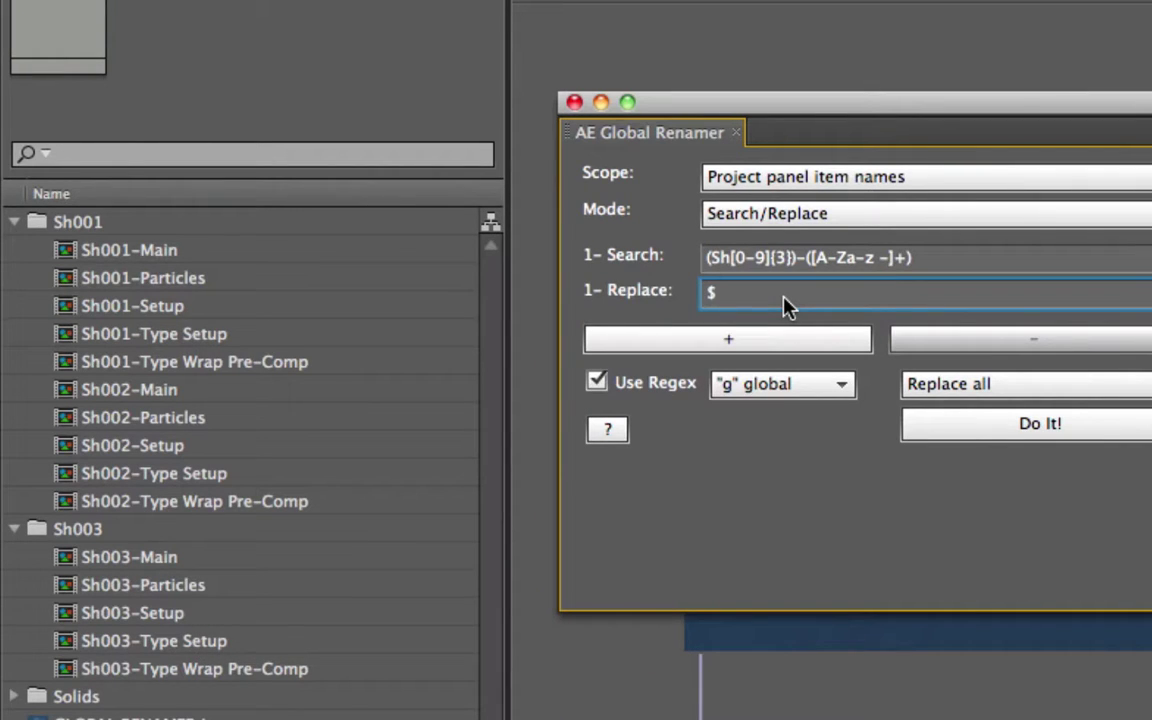
{"action": "type", "text": "1 $2"}
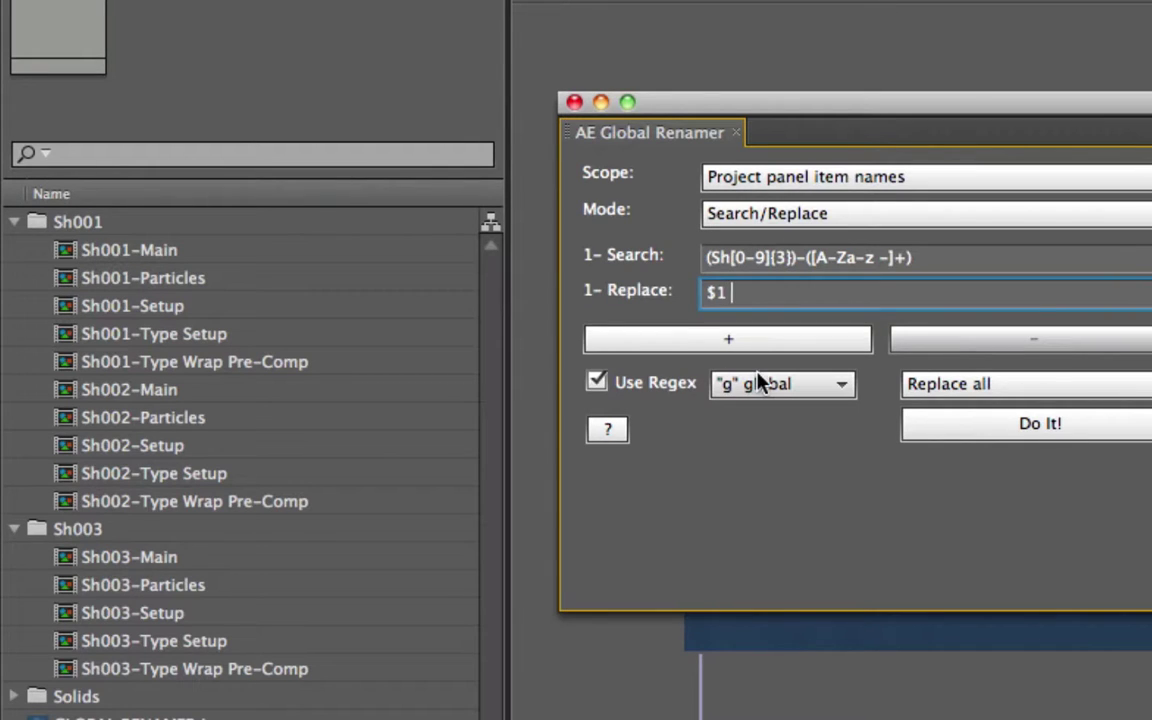
- Put the hyphen in its own capture group so the search pattern reads (Sh[0-9]{3})(-)([A-Za-z -]+)
{"action": "left_click", "coordinate": [800, 262]}
{"action": "type", "text": "("}
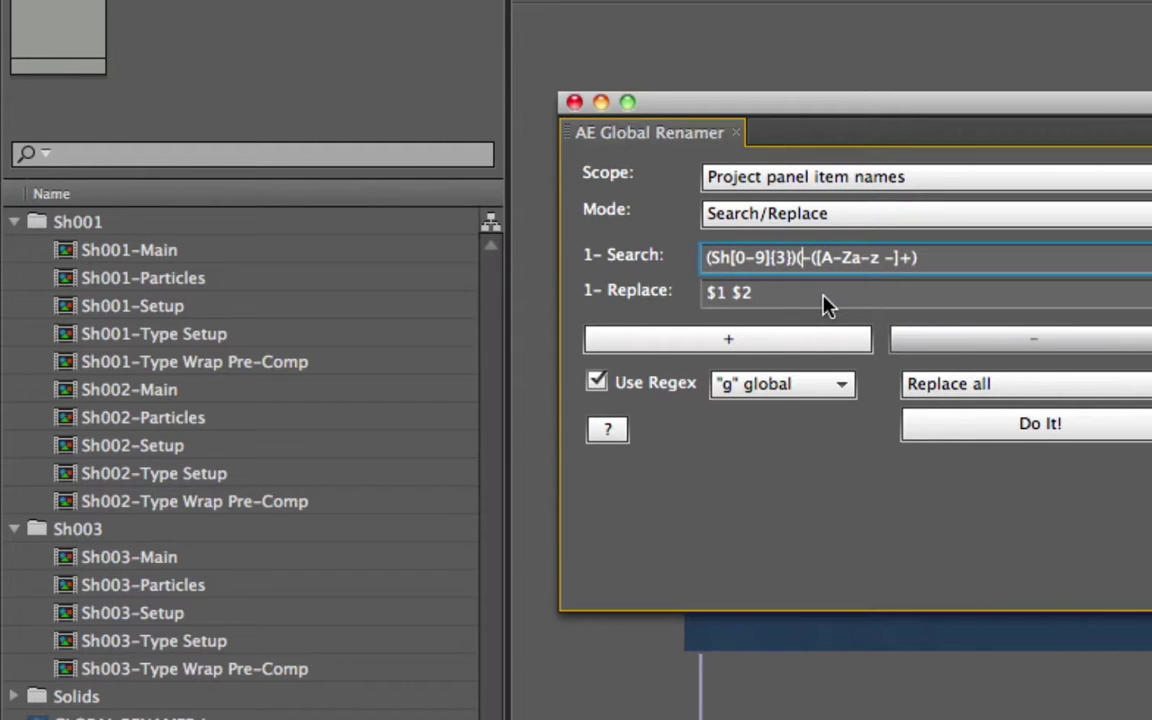
{"action": "key", "text": "Right"}
{"action": "type", "text": ")"}
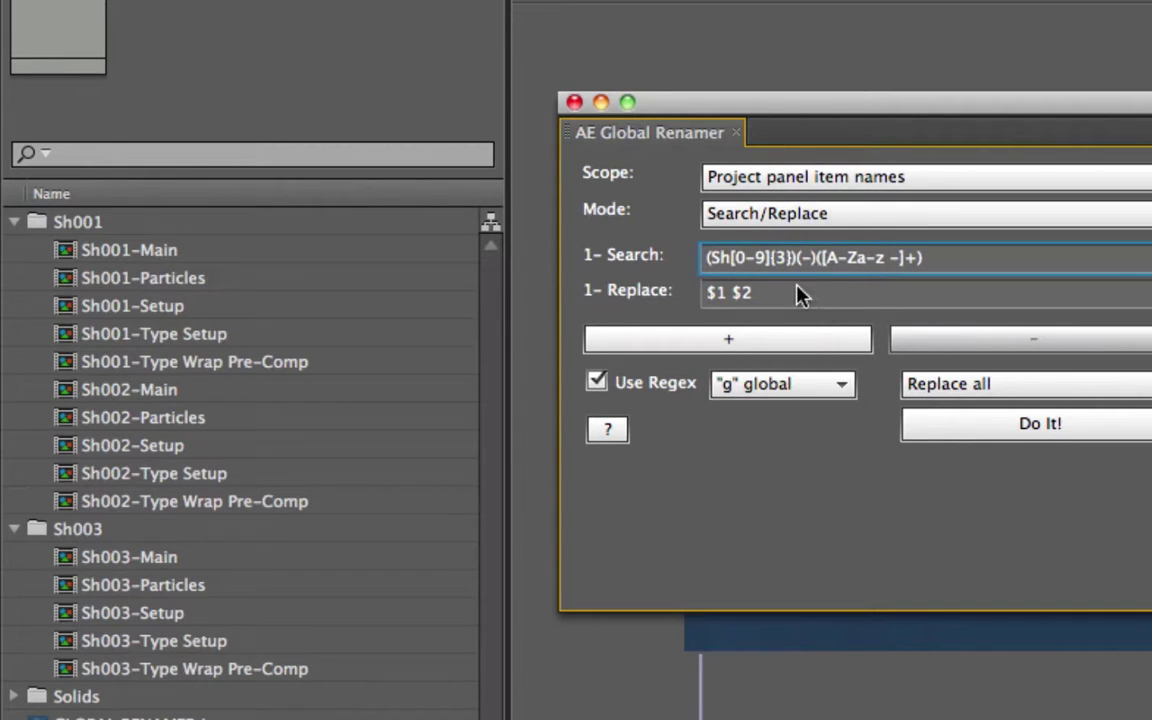
{"action": "left_click", "coordinate": [794, 294]}
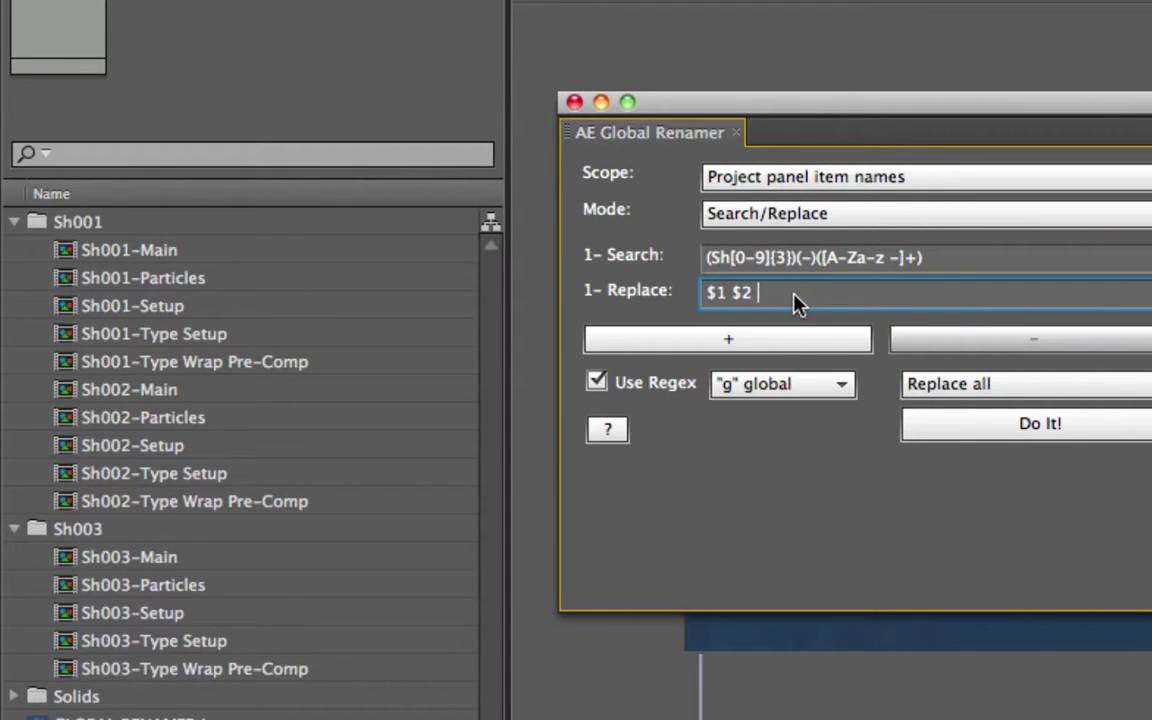
- Remove the parentheses around the hyphen so the search pattern reads (Sh[0-9]{3})-([A-Za-z -]+)
{"action": "left_click", "coordinate": [822, 262]}
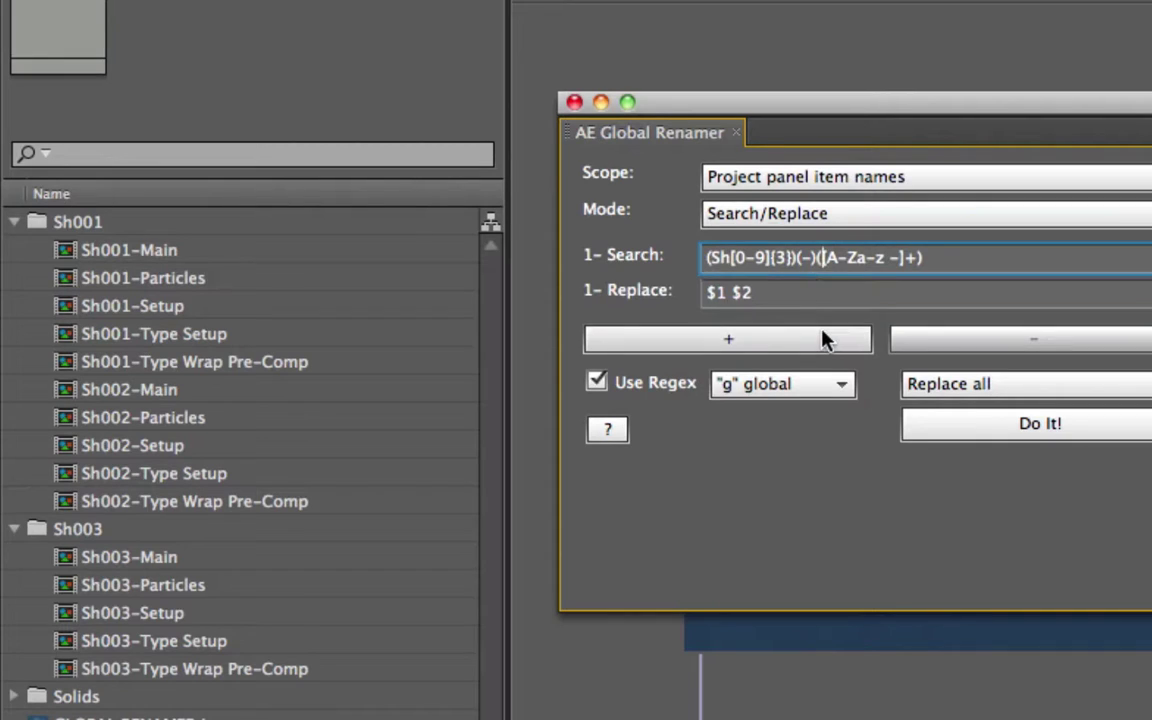
{"action": "key", "text": "BackSpace"}
{"action": "key", "text": "BackSpace"}
{"action": "key", "text": "BackSpace"}
{"action": "key", "text": "BackSpace"}
{"action": "type", "text": "-("}
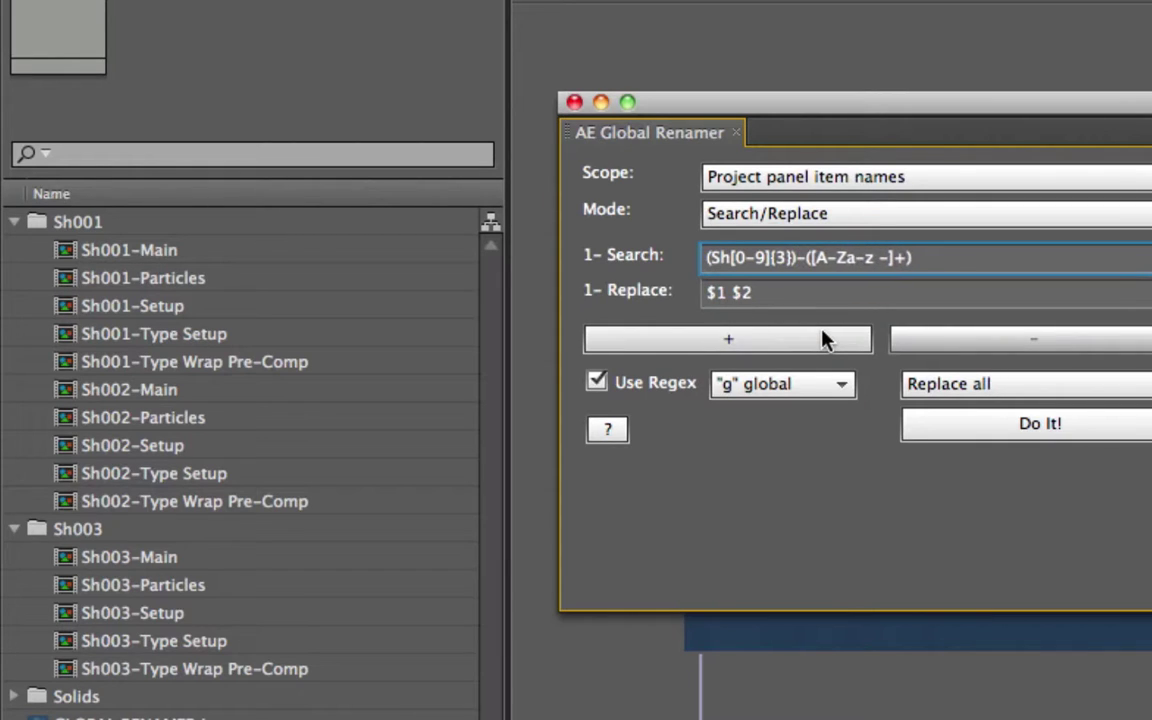
- Change the replacement text to $2: $1 so the two captured groups swap places
{"action": "key", "text": "Tab"}
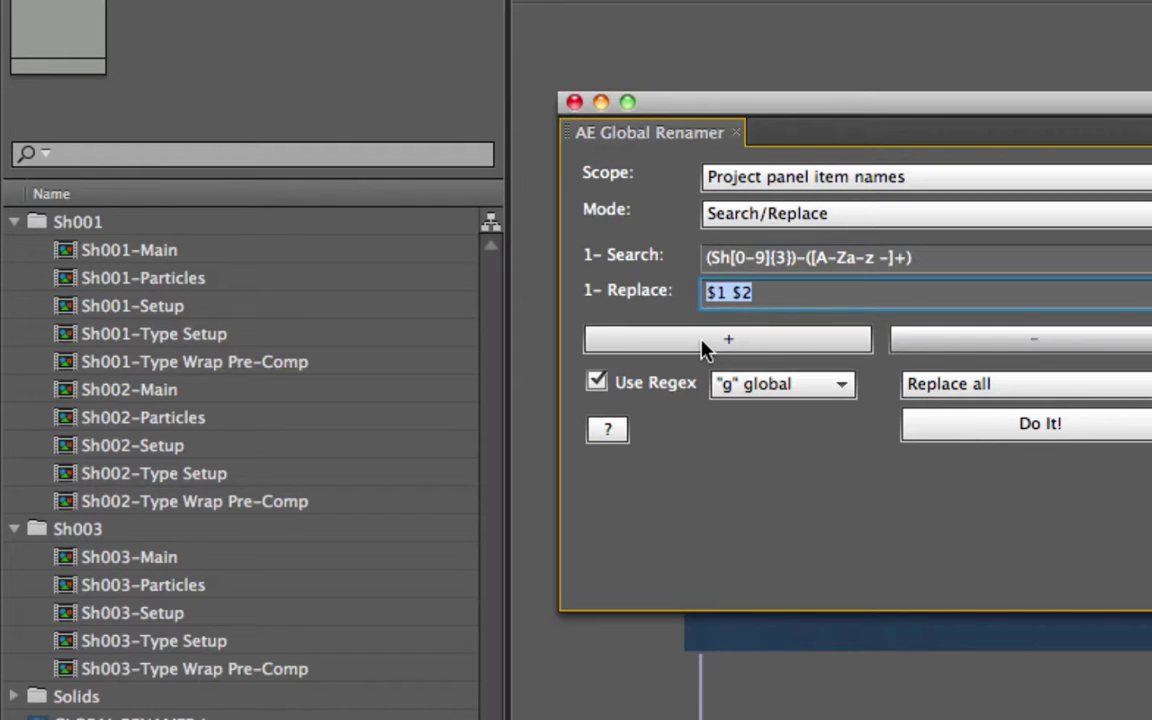
{"action": "type", "text": "$2"}
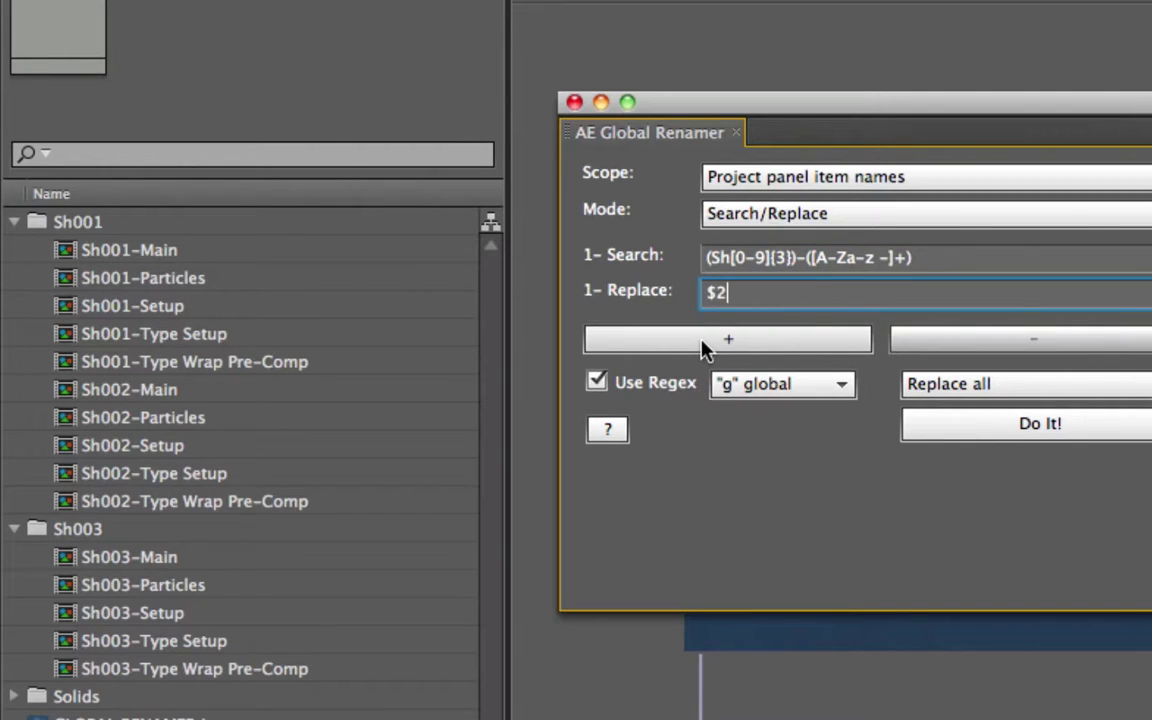
{"action": "type", "text": ": $1"}
- Switch the regex flag to "i" ignore case, try a lowercase s in the search pattern and restore the capital S
{"action": "left_click", "coordinate": [830, 384]}
{"action": "left_click", "coordinate": [800, 438]}
{"action": "left_click", "coordinate": [717, 257]}
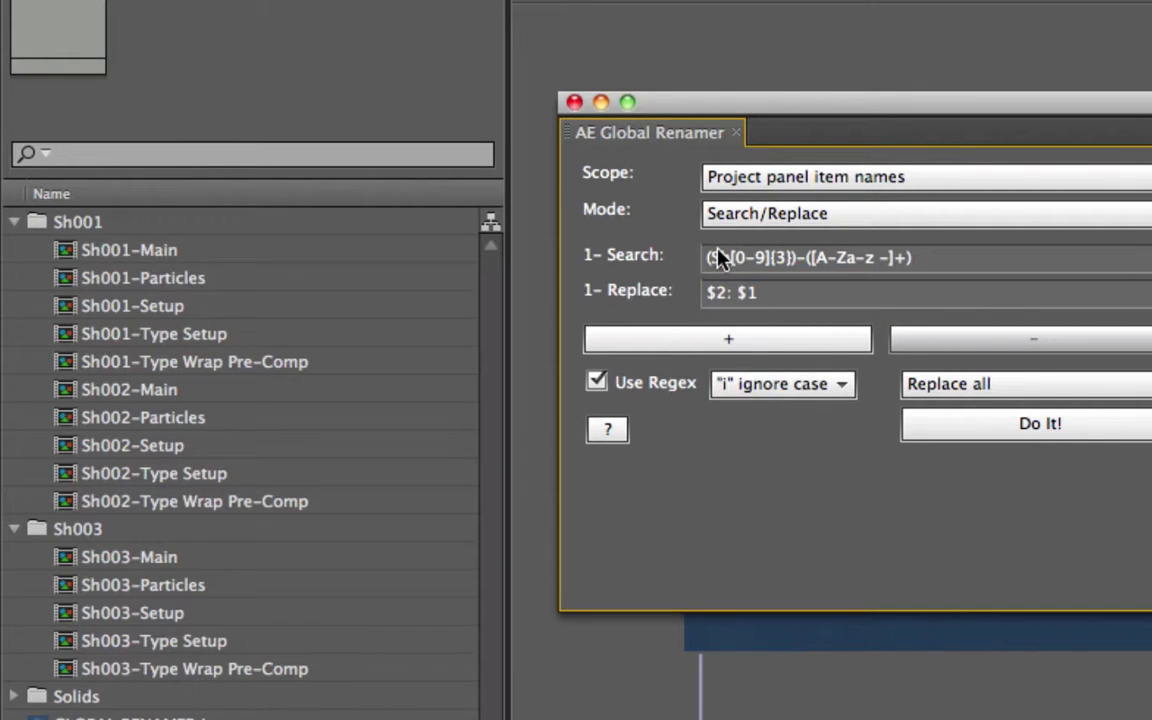
{"action": "key", "text": "BackSpace"}
{"action": "type", "text": "s"}
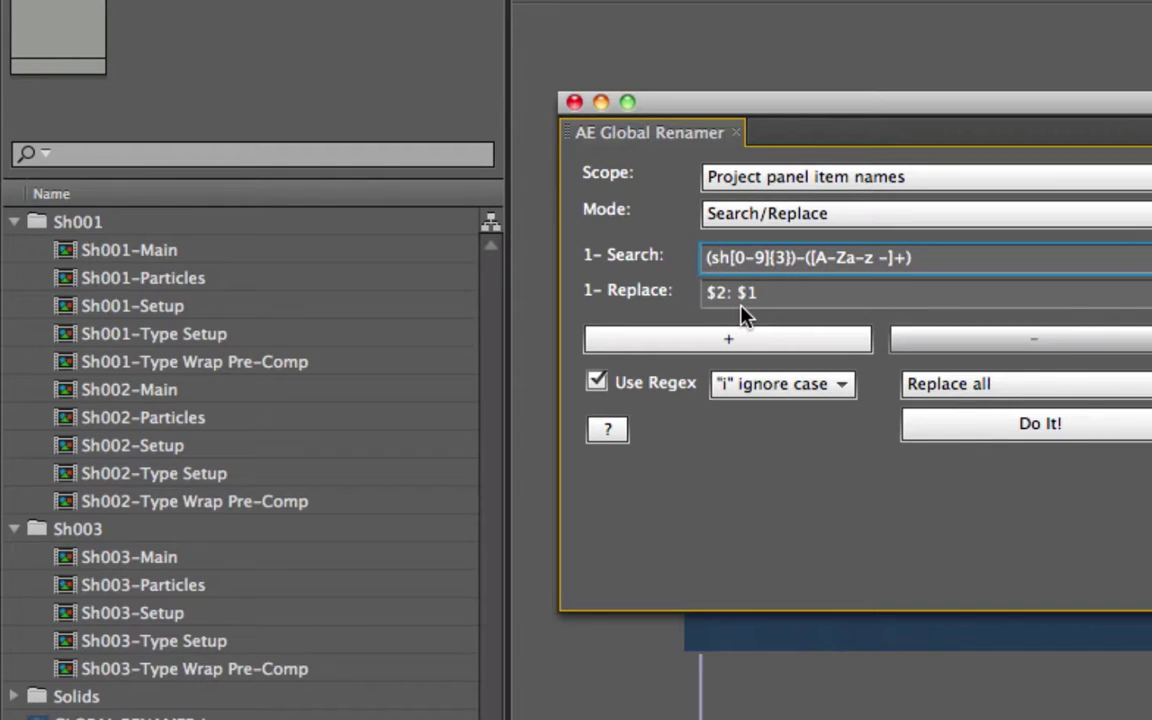
{"action": "key", "text": "BackSpace"}
{"action": "type", "text": "S"}
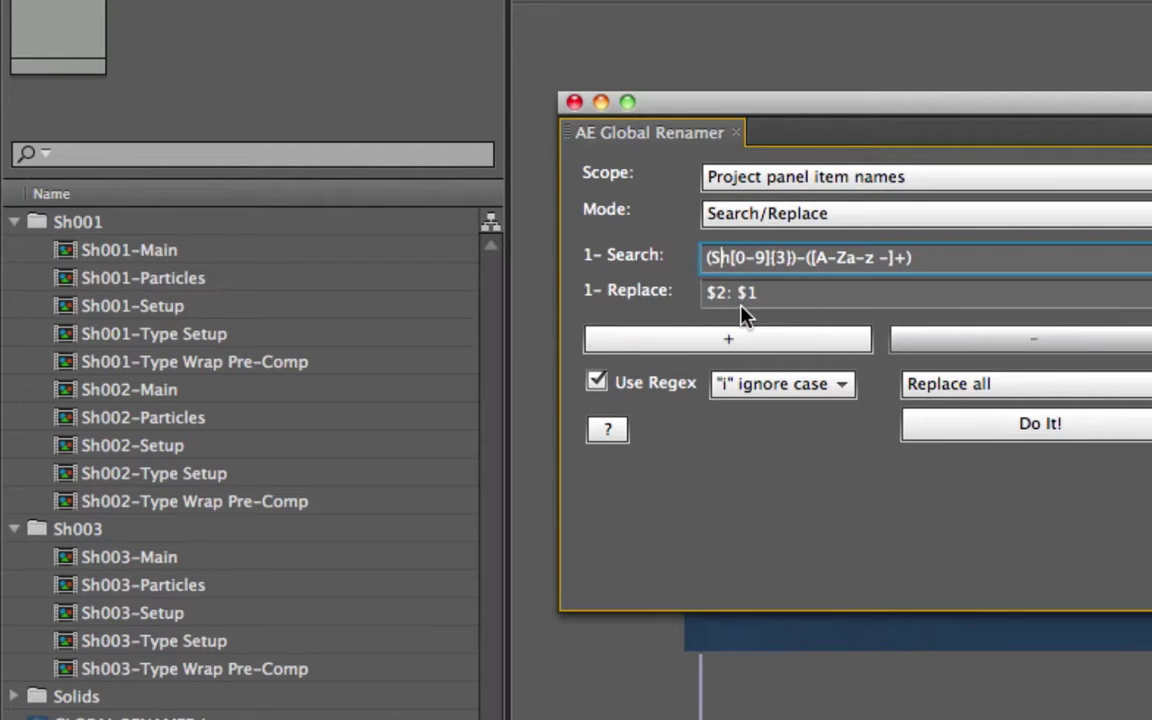
- Try the "gi" both regex flag and return to "g" global
{"action": "left_click", "coordinate": [788, 385]}
{"action": "left_click", "coordinate": [760, 463]}
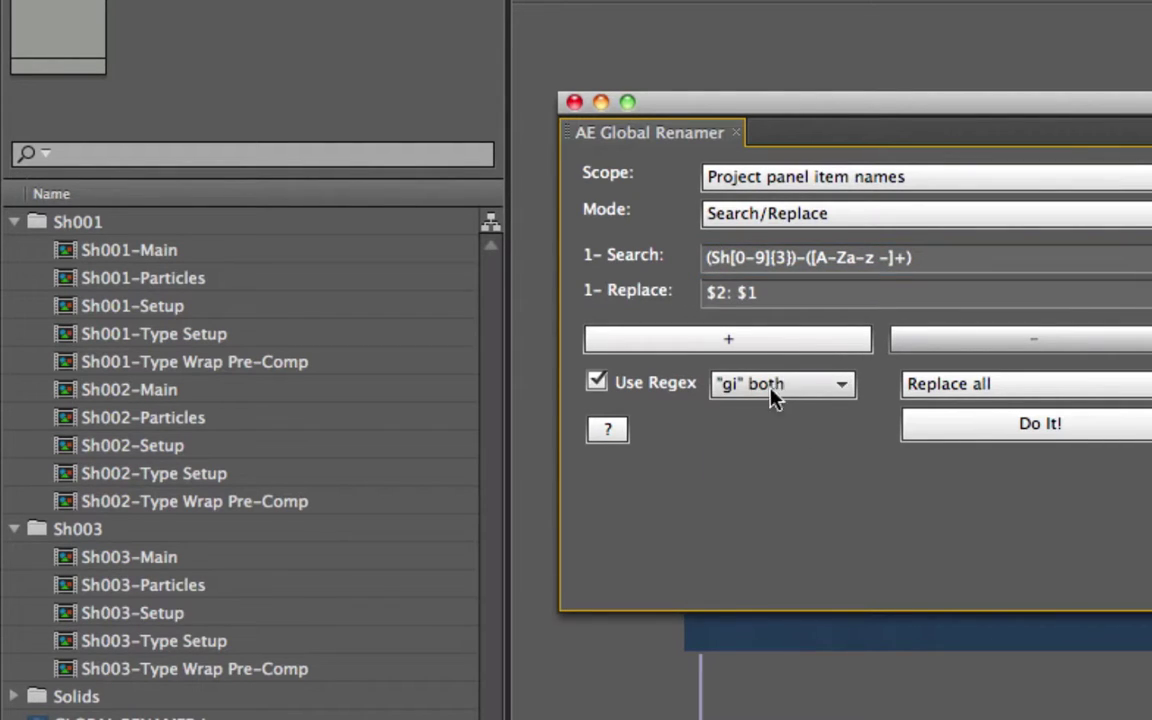
{"action": "left_click", "coordinate": [808, 392]}
{"action": "left_click", "coordinate": [800, 412]}
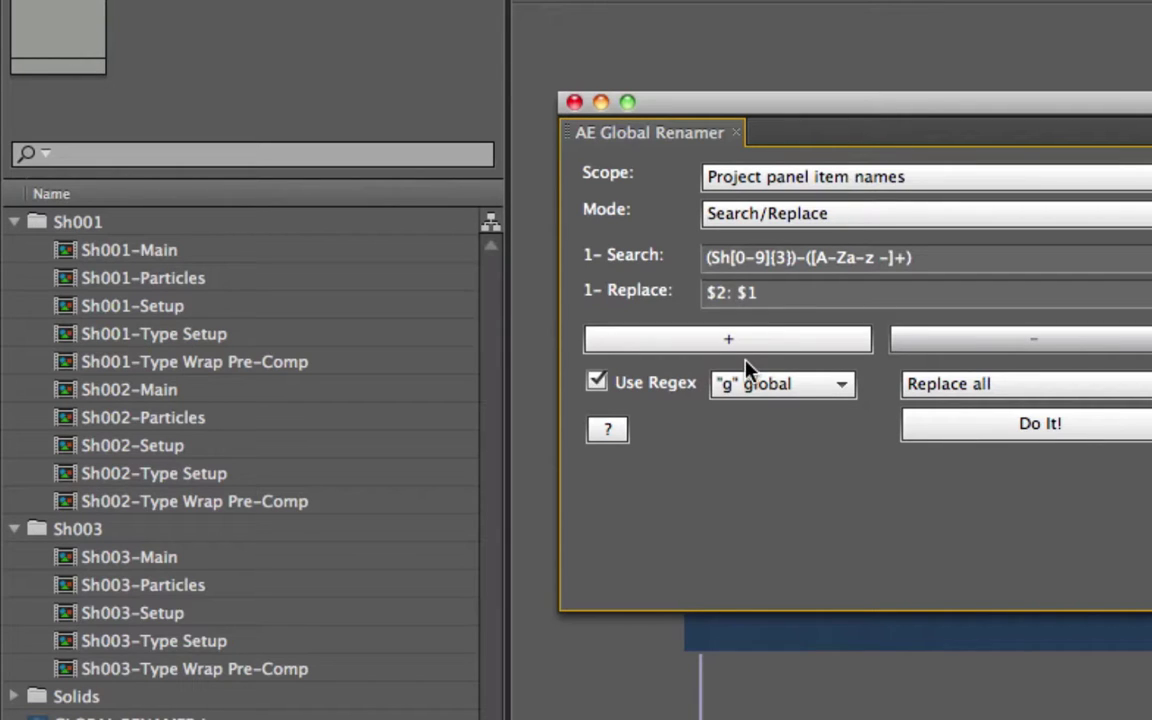
- Rename all matching compositions at once with the $2: $1 replacement and undo the renaming
{"action": "left_click", "coordinate": [990, 425]}
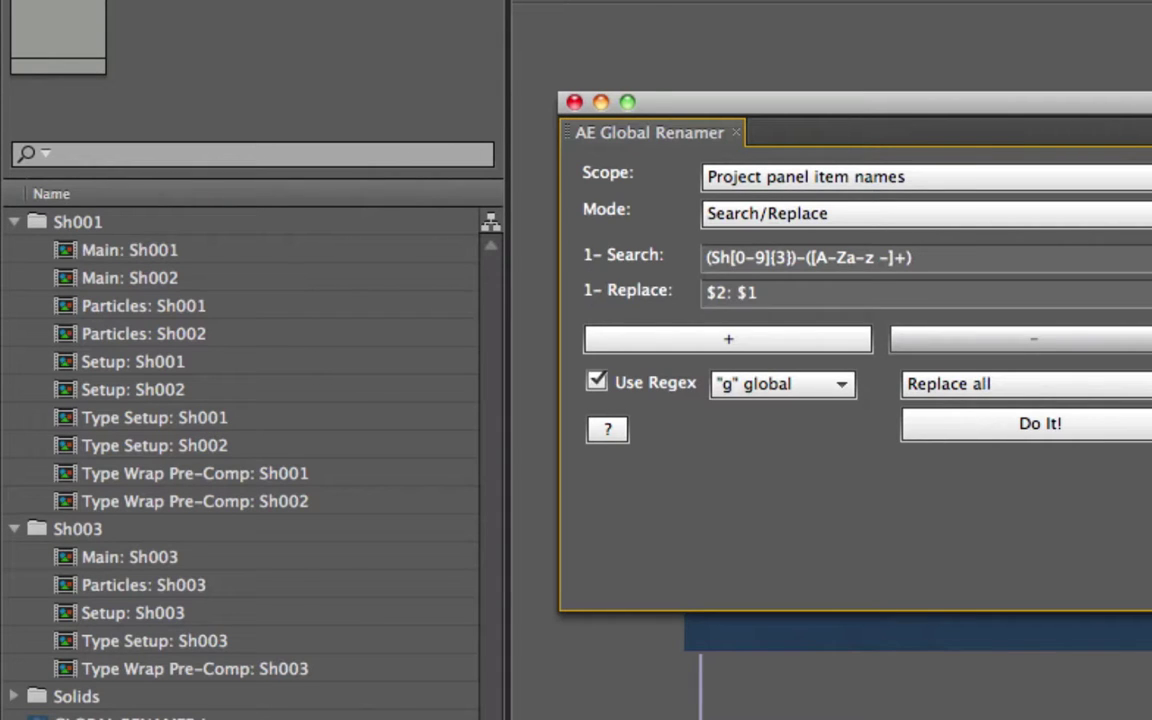
{"action": "key", "text": "Escape"}
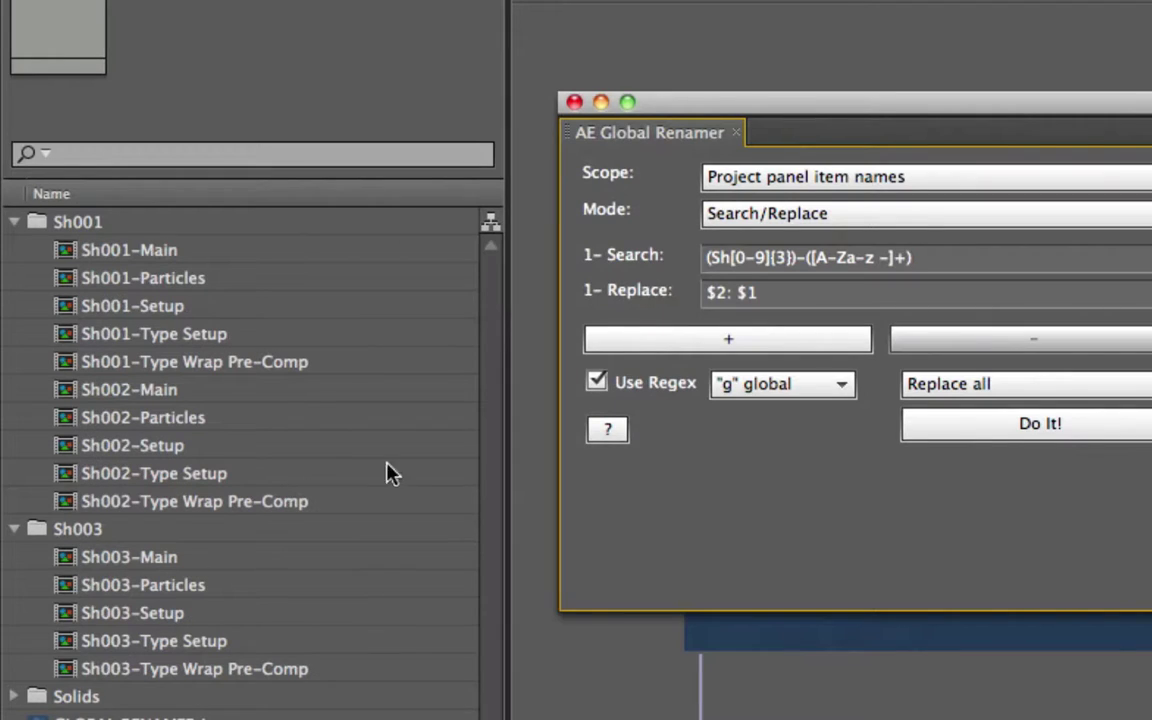
- Set the renamer to Replace once and run it repeatedly to rename compositions one by one, from Main: Sh001 through Setup: Sh003
{"action": "left_click", "coordinate": [1030, 388]}
{"action": "left_click", "coordinate": [1025, 414]}
{"action": "left_click", "coordinate": [1020, 426]}
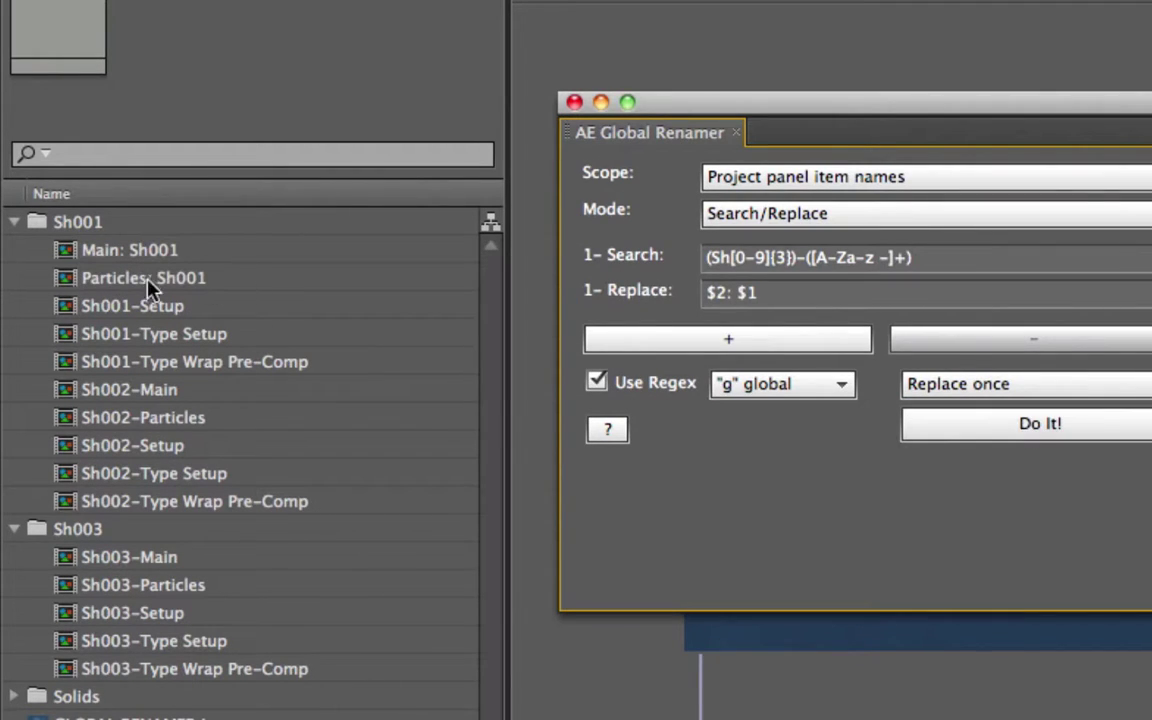
{"action": "left_click", "coordinate": [1005, 427]}
{"action": "left_click", "coordinate": [1006, 427]}
{"action": "left_click", "coordinate": [1008, 427]}
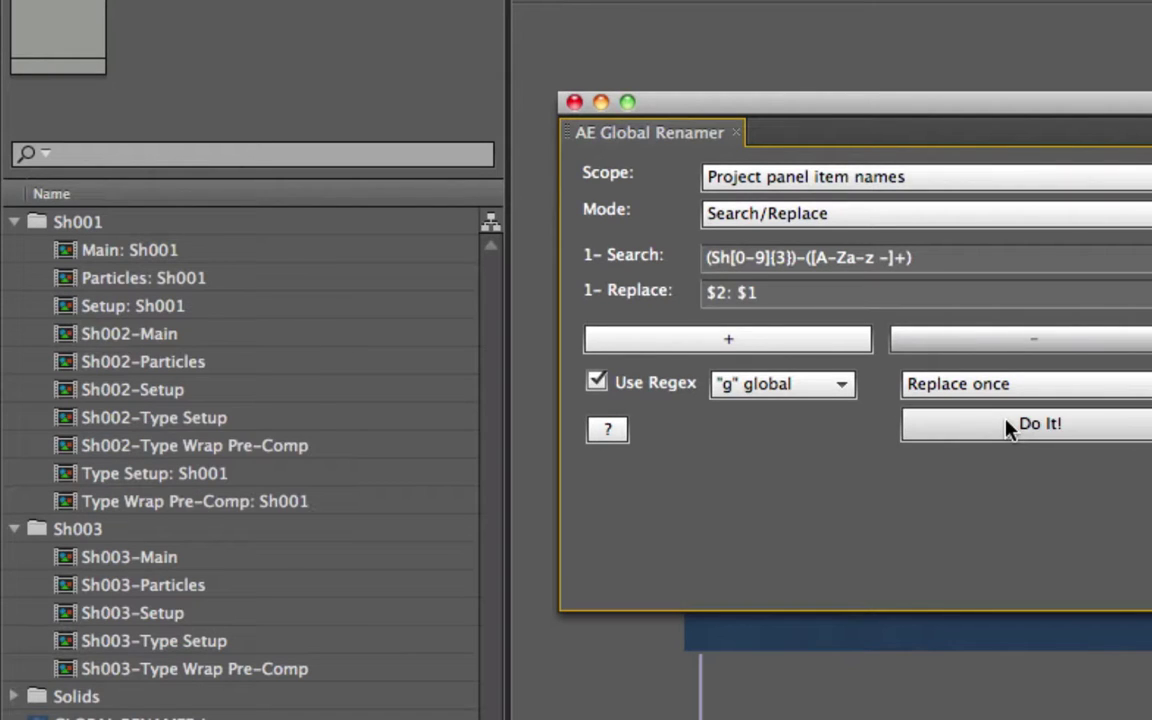
{"action": "left_click", "coordinate": [1008, 427]}
{"action": "left_click", "coordinate": [1008, 427]}
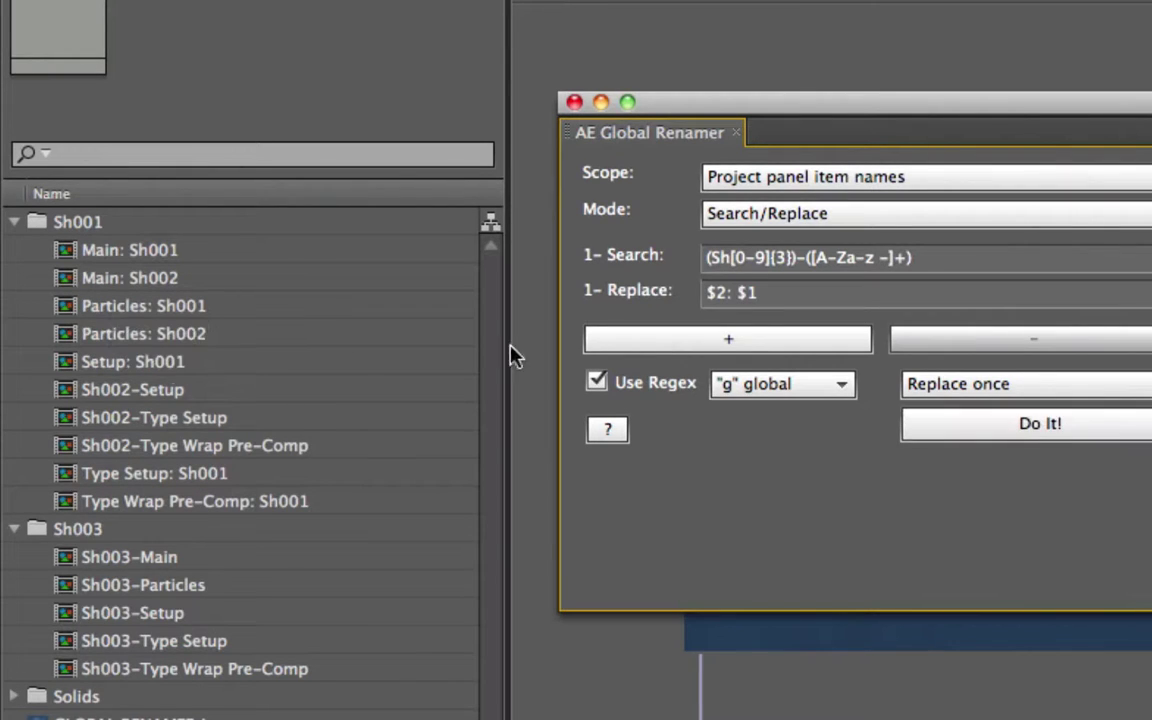
{"action": "left_click", "coordinate": [1048, 420]}
{"action": "left_click", "coordinate": [1050, 432]}
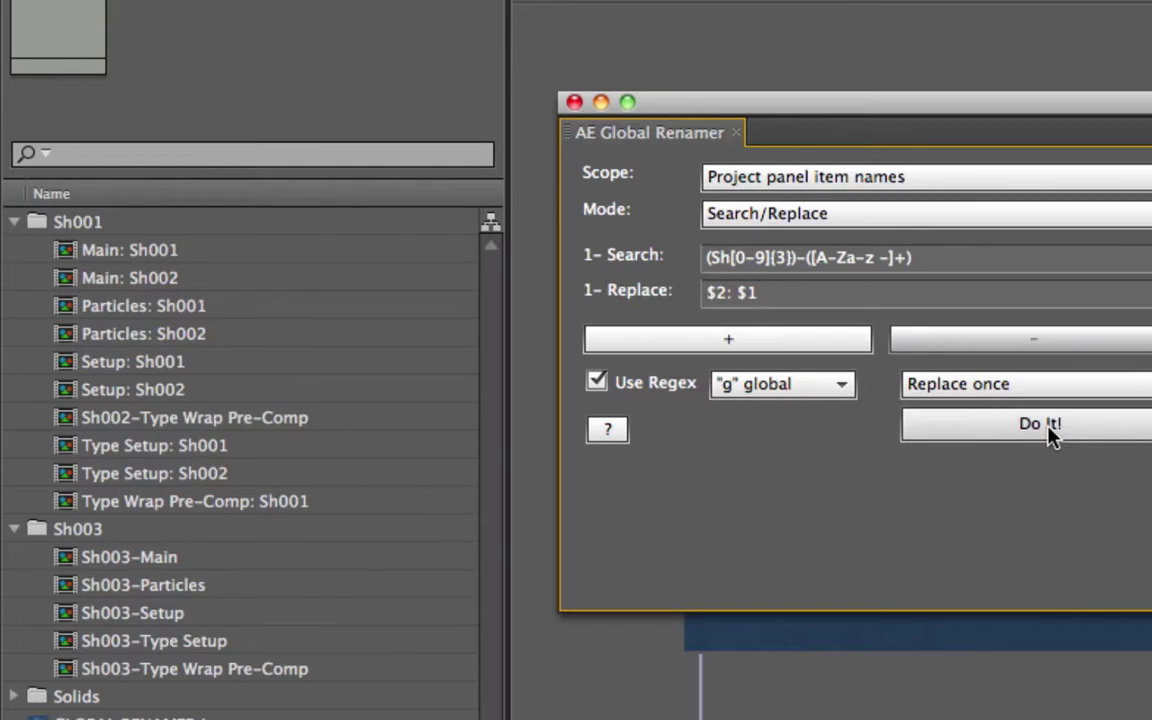
{"action": "left_click", "coordinate": [1050, 428]}
{"action": "left_click", "coordinate": [1050, 428]}
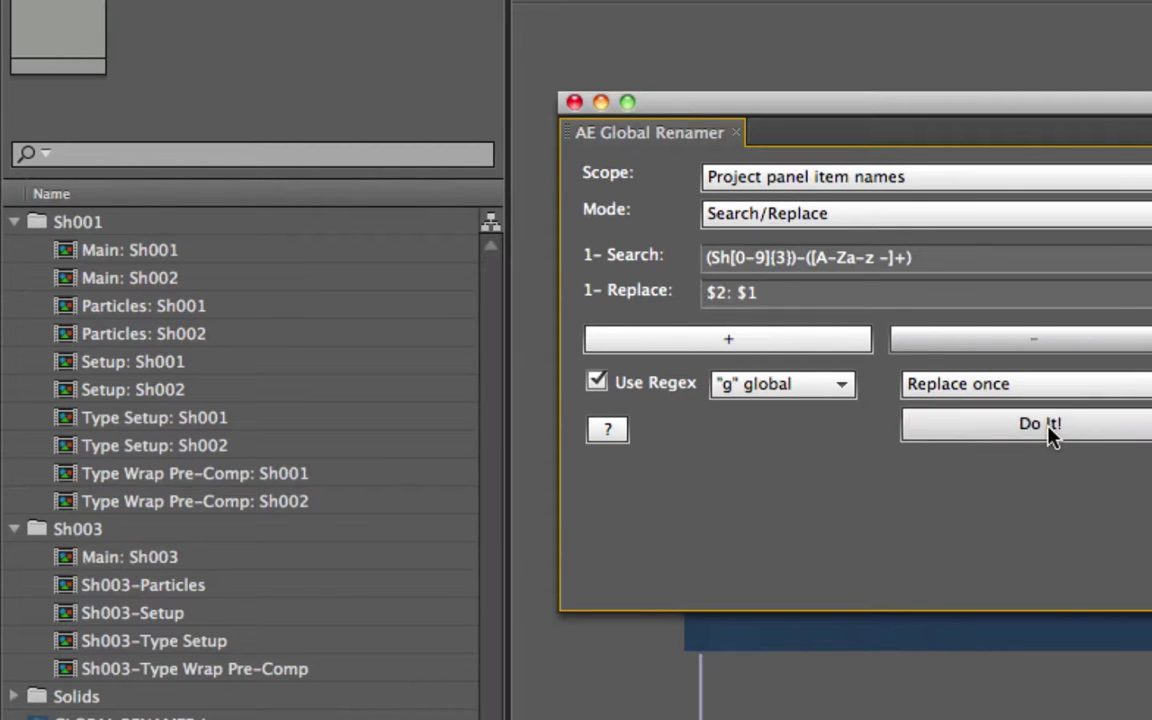
{"action": "left_click", "coordinate": [1039, 432]}
{"action": "left_click", "coordinate": [1040, 430]}
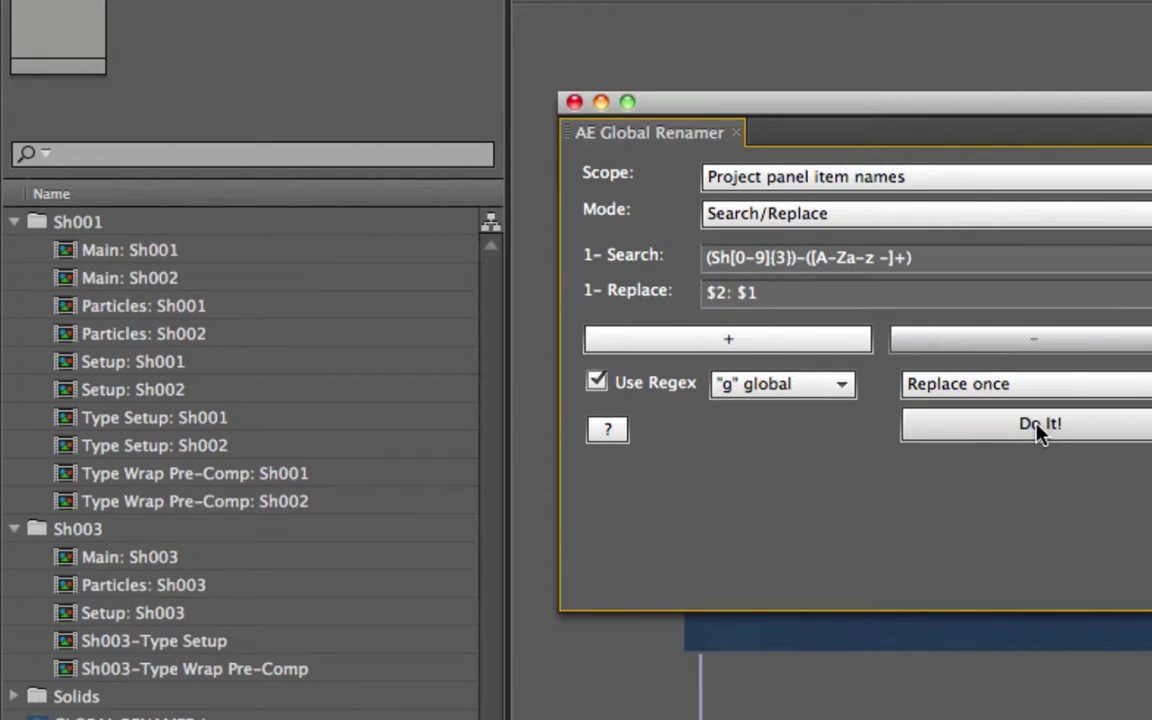
- Set the scope to Layer names project-wide and check the layers of the Particles: Sh001 and Type Setup: Sh001 compositions
{"action": "left_click", "coordinate": [900, 176]}
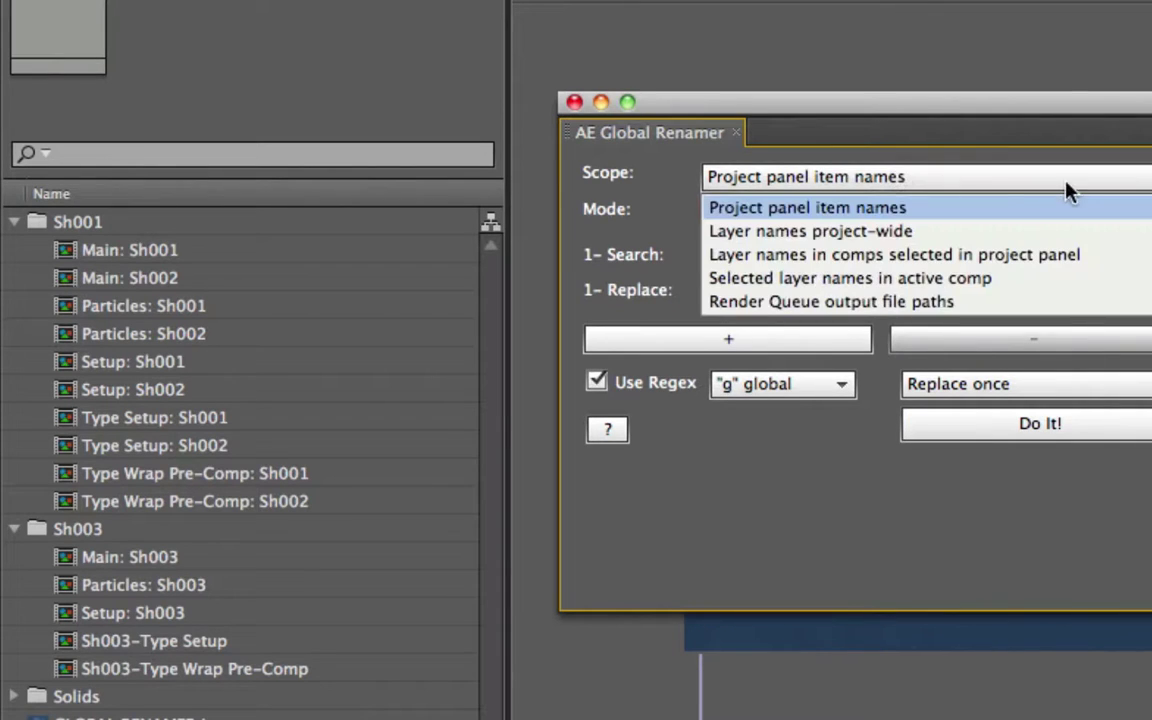
{"action": "left_click", "coordinate": [822, 236]}
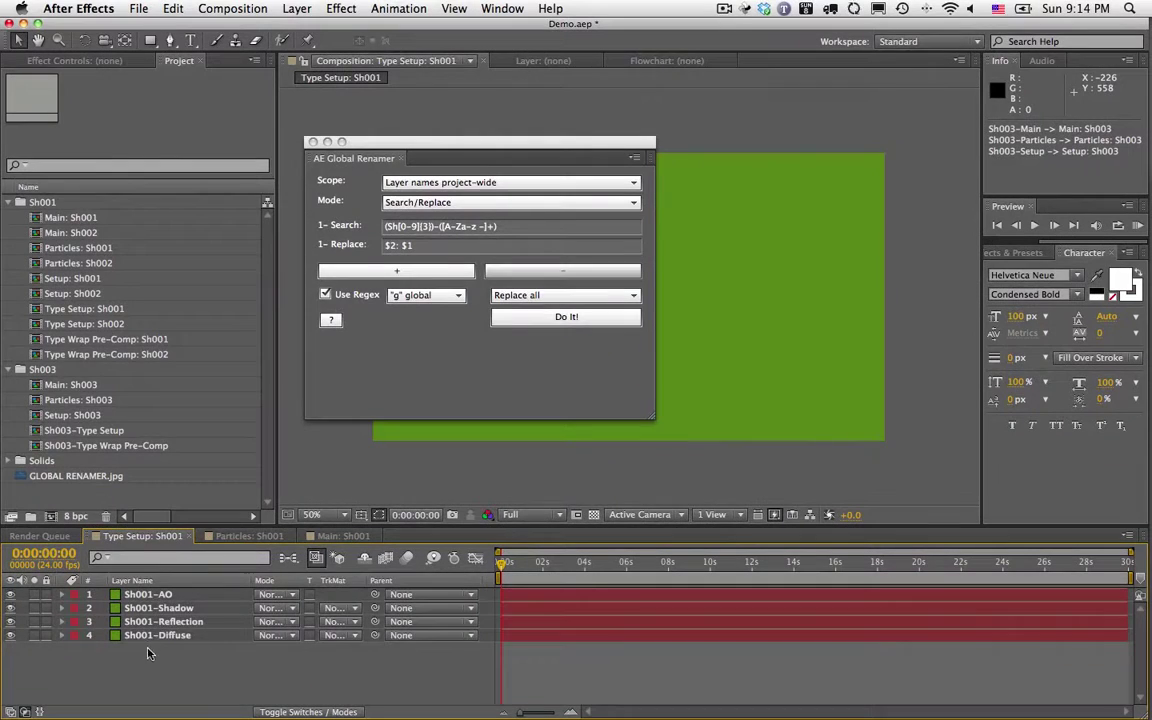
{"action": "left_click", "coordinate": [248, 536]}
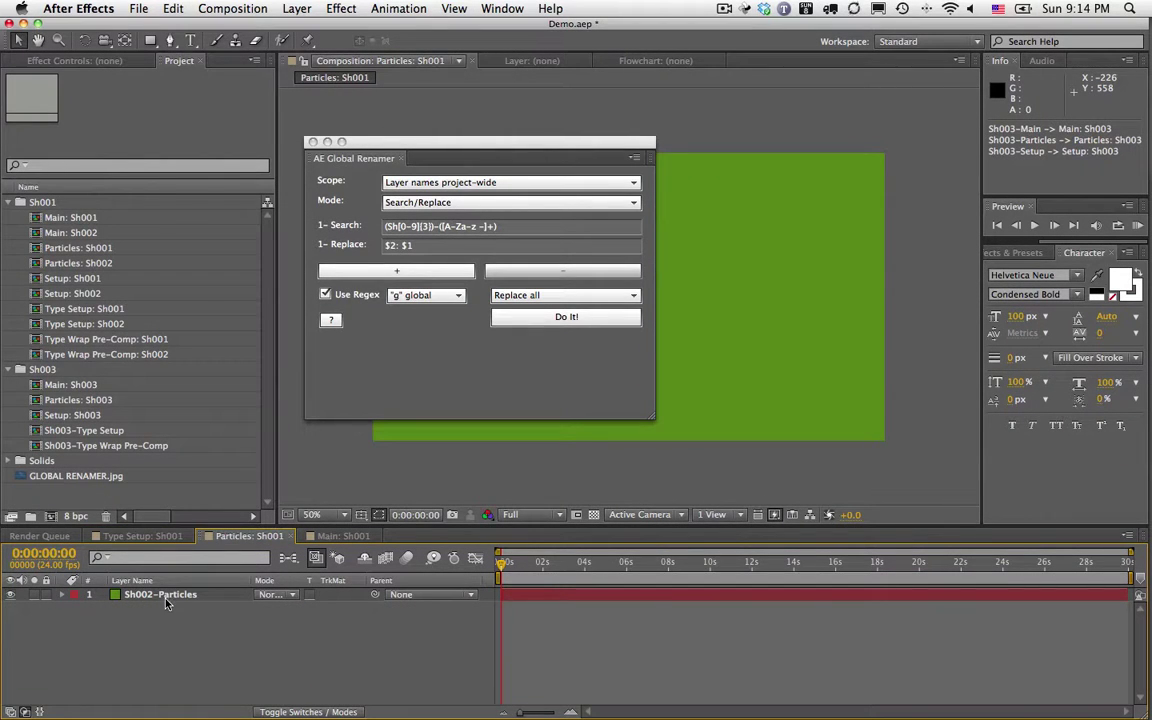
{"action": "left_click", "coordinate": [142, 536]}
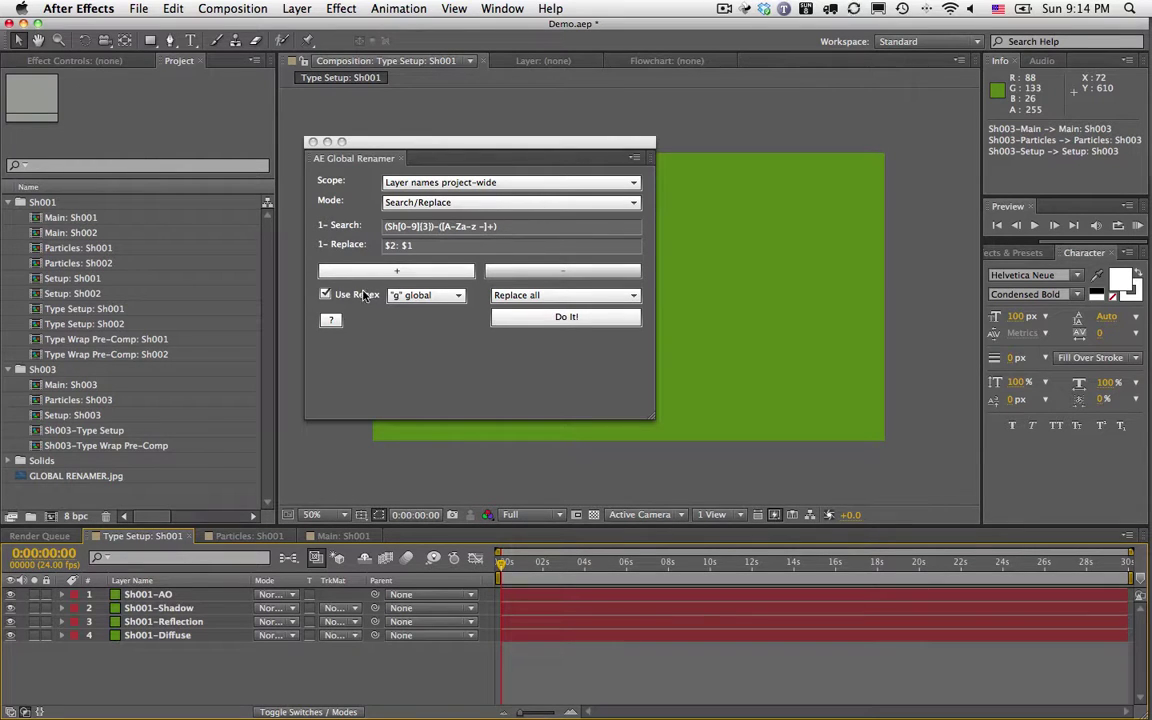
- Set the search text to Sh001 and the replacement to Shot01, and disable regular expressions
{"action": "left_click_drag", "start_coordinate": [527, 226], "coordinate": [320, 229]}
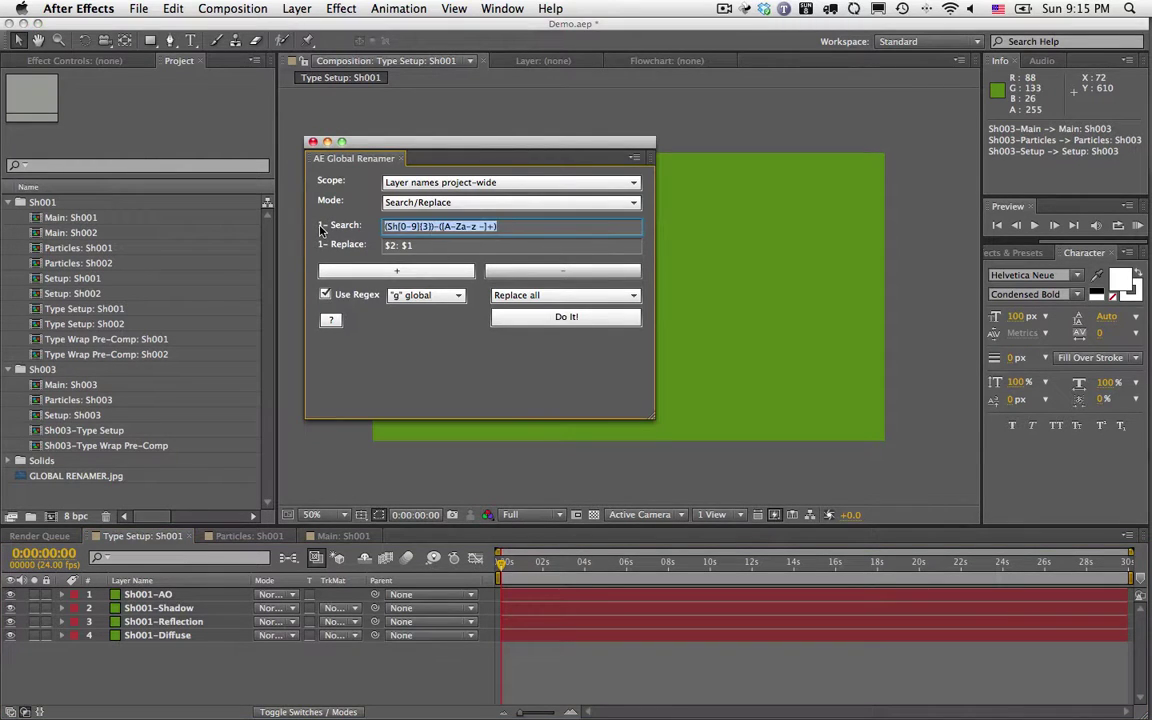
{"action": "type", "text": "Sh001"}
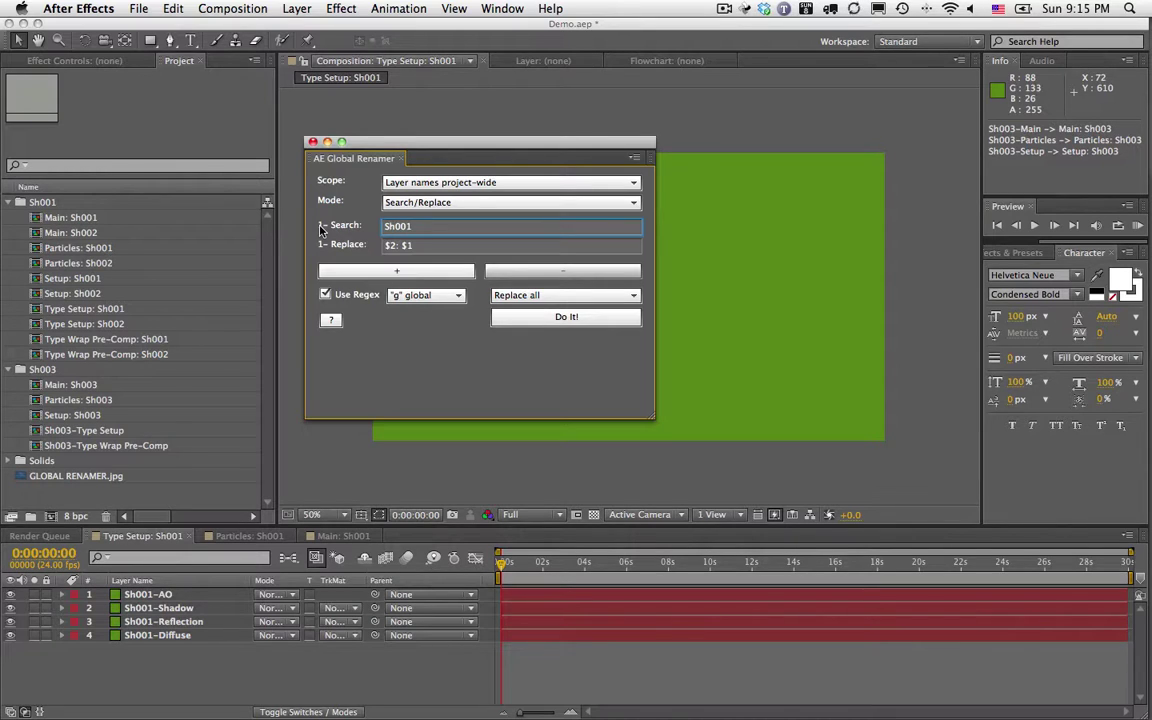
{"action": "key", "text": "Tab"}
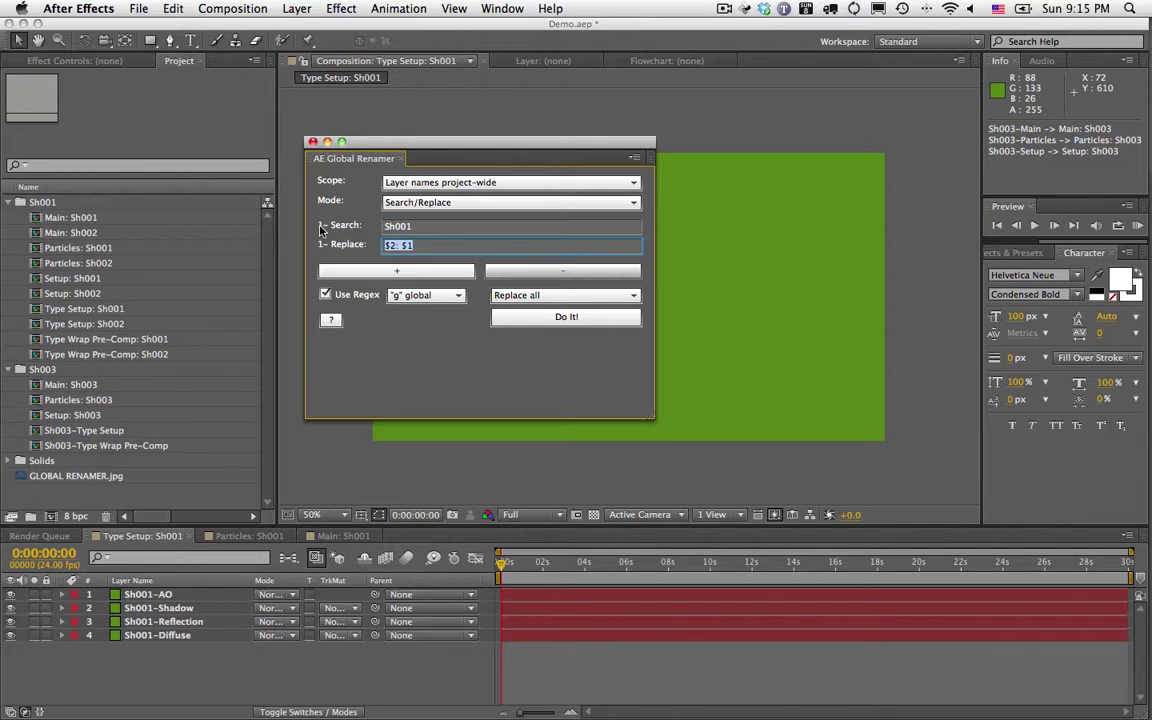
{"action": "type", "text": "Shot01"}
{"action": "left_click", "coordinate": [325, 294]}
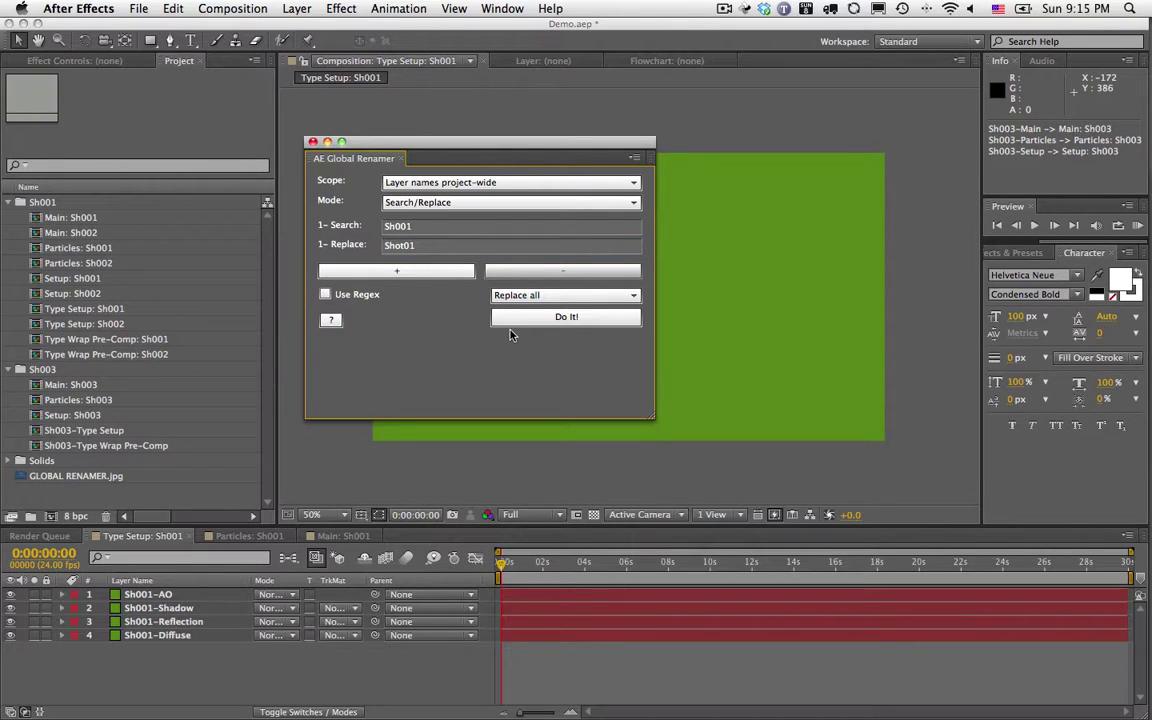
- Replace Sh001 with Shot01 in layer names across the whole project and undo the renaming
{"action": "left_click", "coordinate": [527, 317]}
{"action": "left_click", "coordinate": [562, 318]}
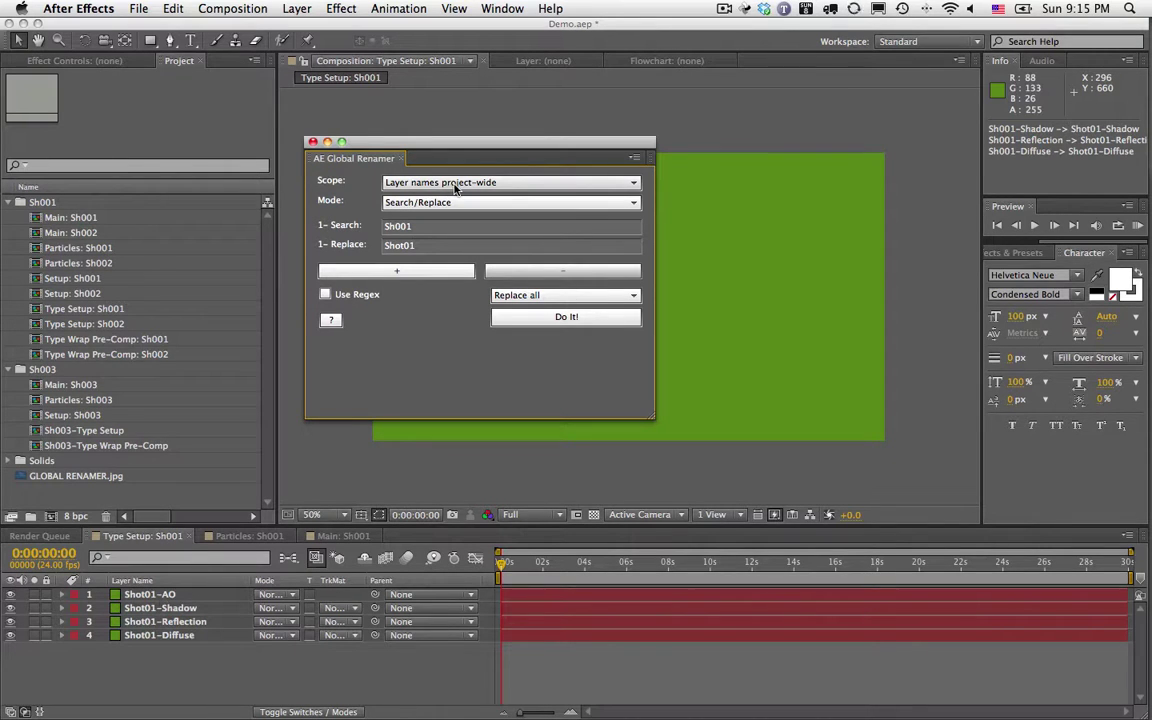
{"action": "left_click", "coordinate": [173, 9]}
{"action": "left_click", "coordinate": [175, 26]}
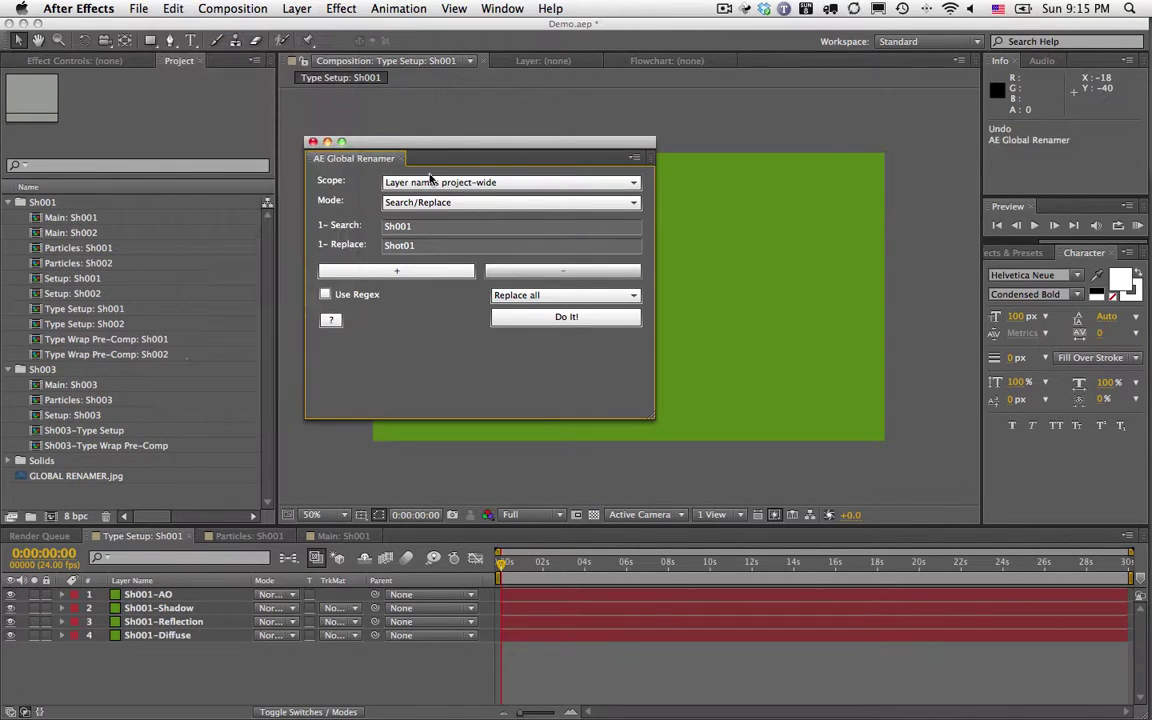
- Set the scope to Layer names in comps selected in project panel and select the compositions Main: Sh001 through Particles: Sh002
{"action": "left_click", "coordinate": [455, 185]}
{"action": "left_click", "coordinate": [428, 223]}
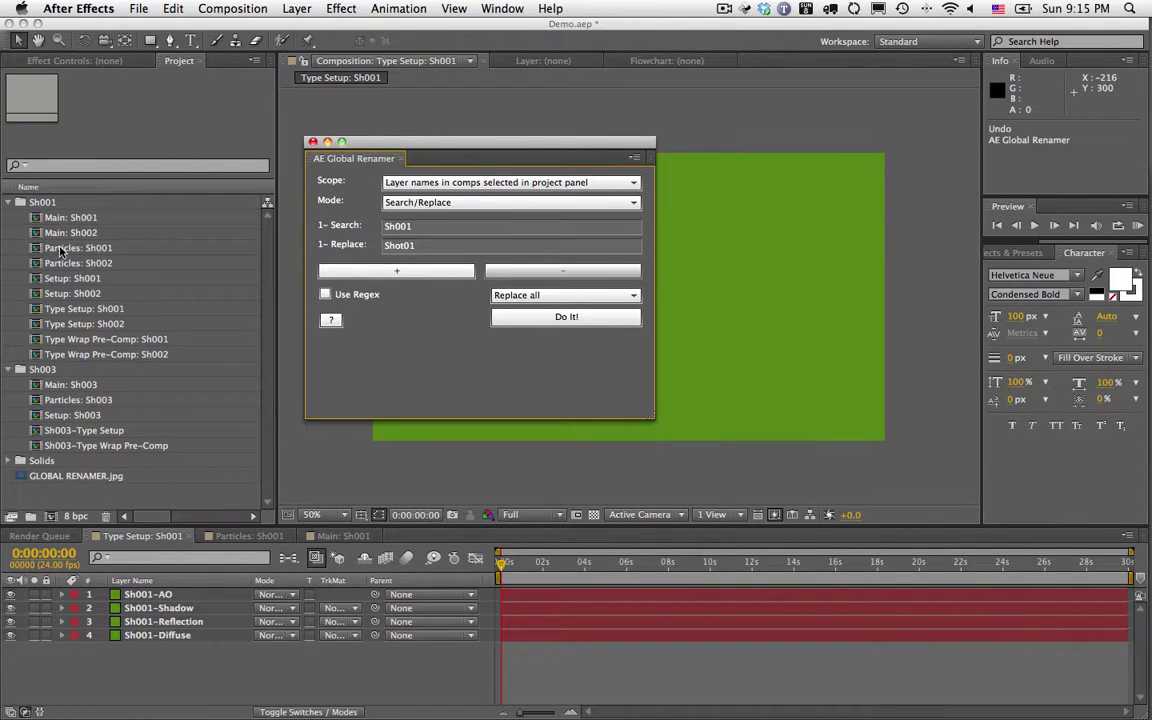
{"action": "left_click", "coordinate": [75, 218]}
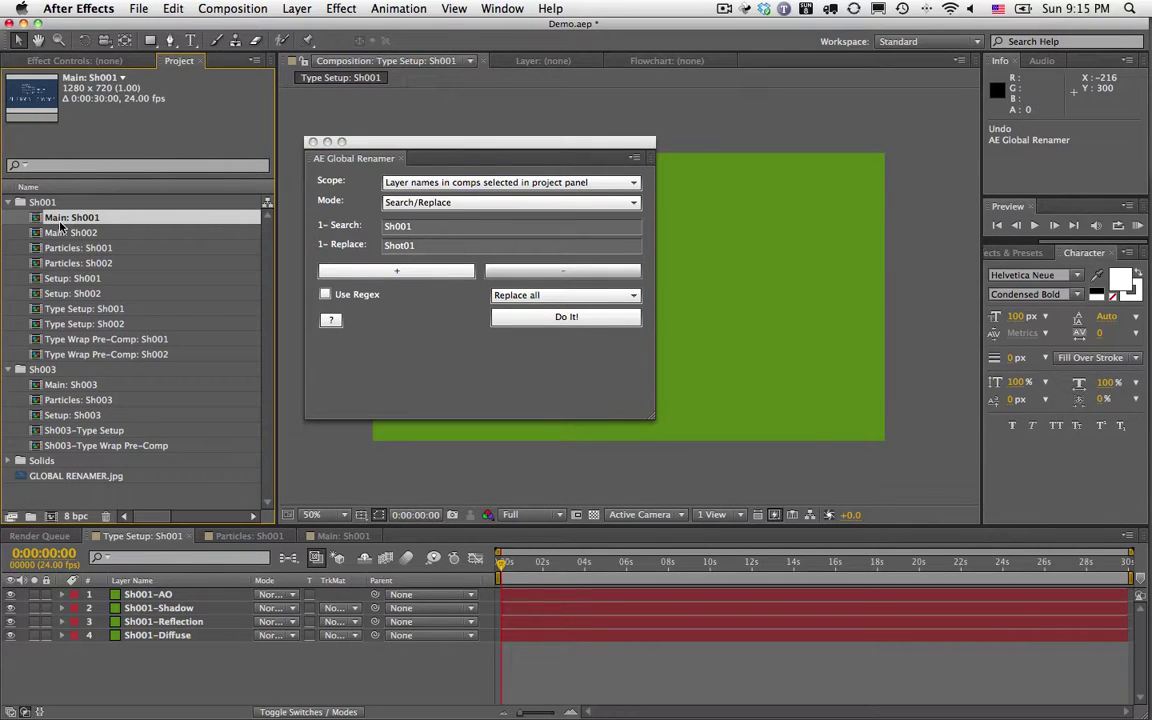
{"action": "left_click", "coordinate": [58, 258], "text": "shift"}
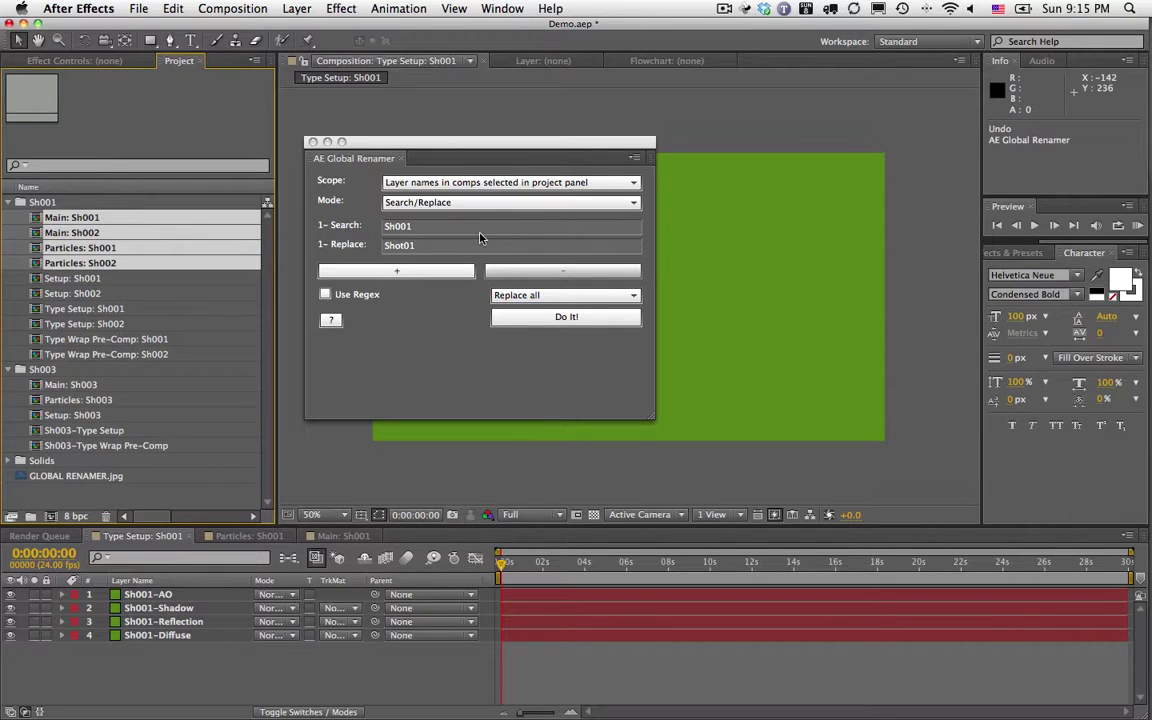
- Using the Selected layer names in active comp scope, replace Sh001 with Shot01 in the Shadow and Reflection layers of Type Setup: Sh001
{"action": "left_click", "coordinate": [442, 184]}
{"action": "left_click", "coordinate": [442, 184]}
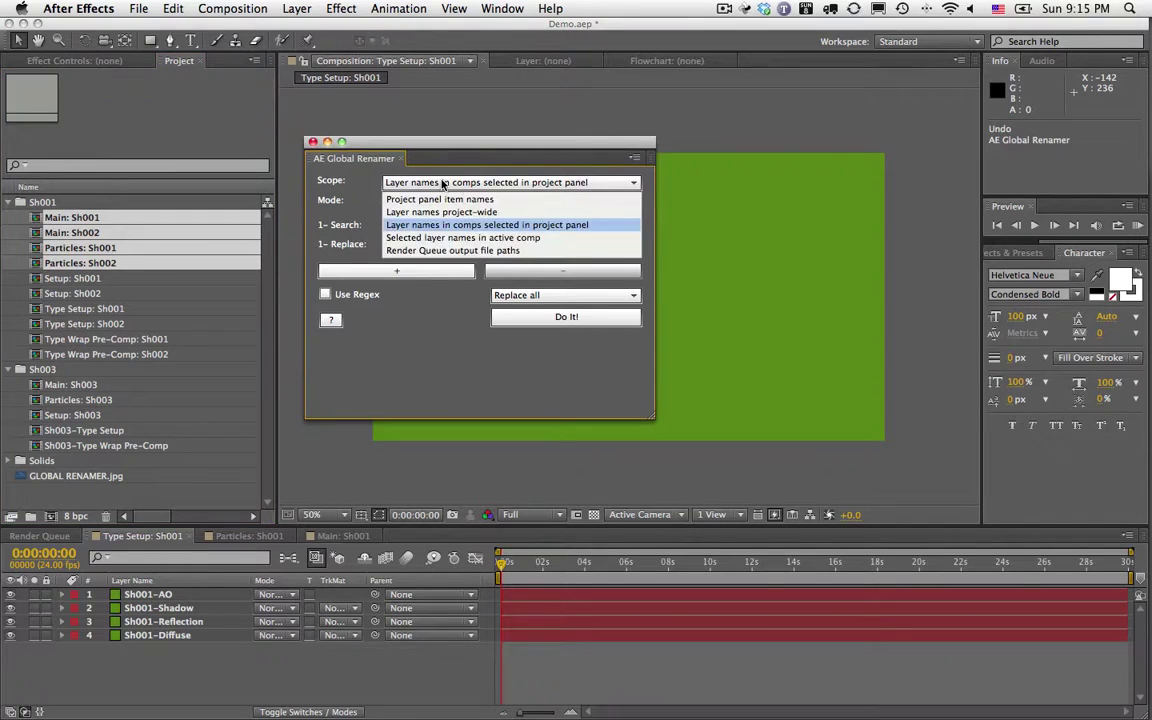
{"action": "left_click", "coordinate": [430, 236]}
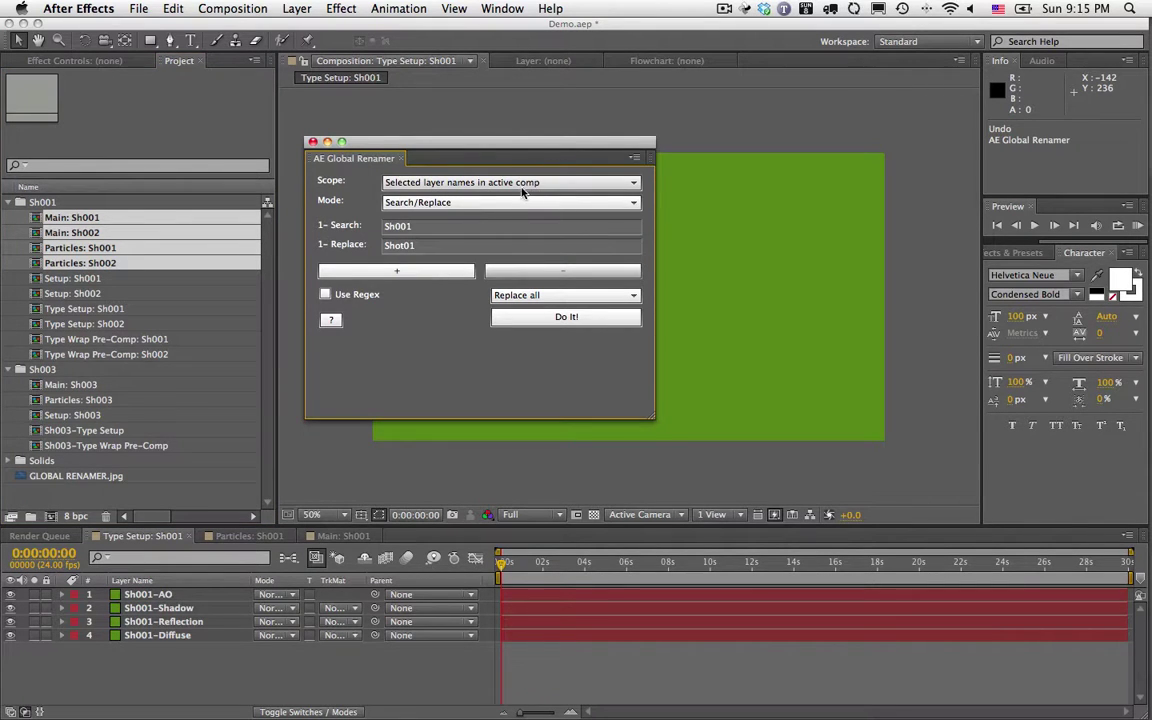
{"action": "left_click", "coordinate": [158, 608]}
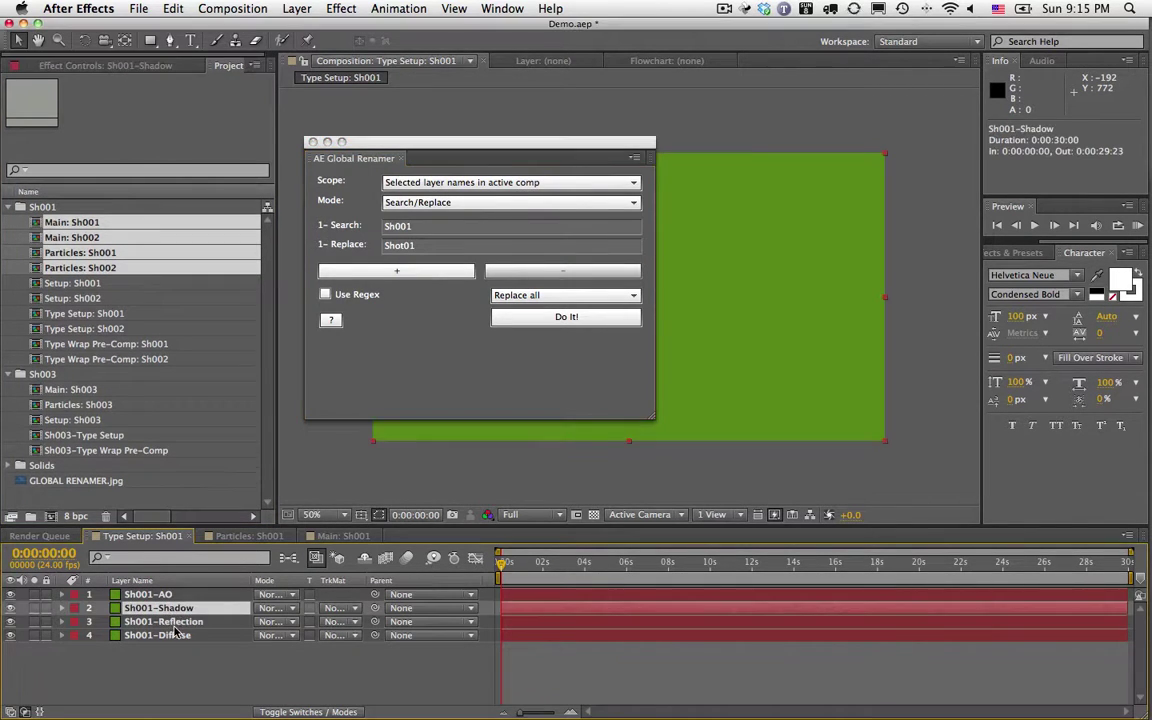
{"action": "left_click", "coordinate": [165, 621], "text": "shift"}
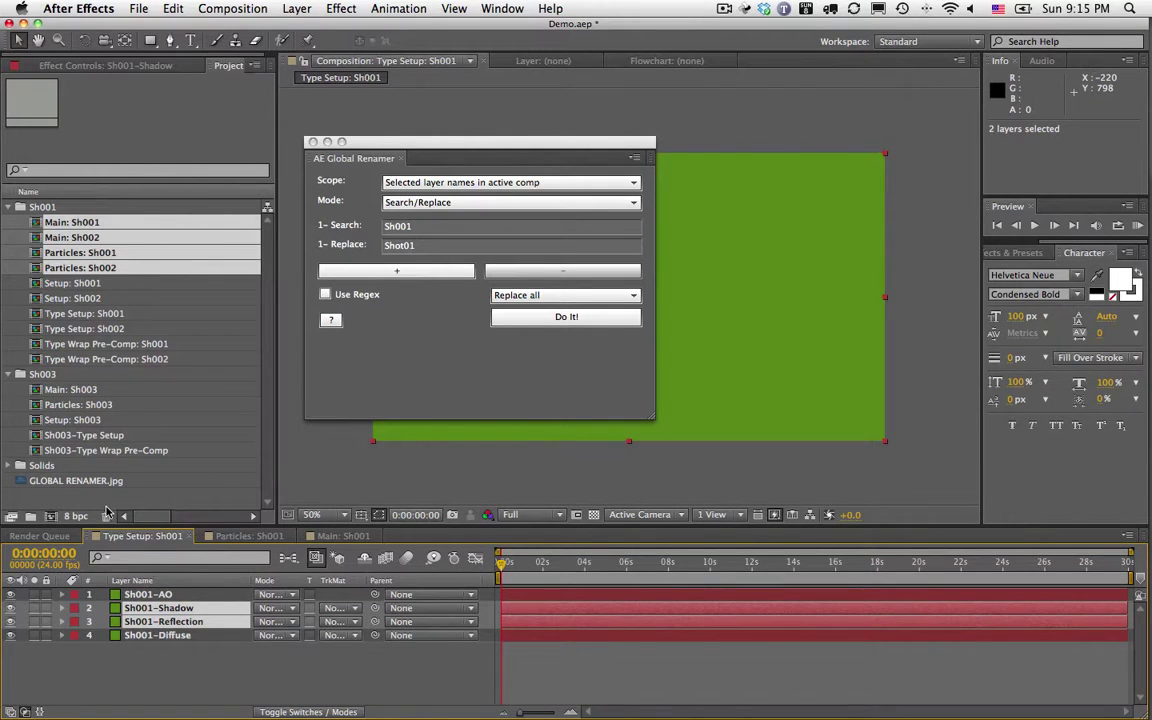
{"action": "left_click", "coordinate": [96, 458]}
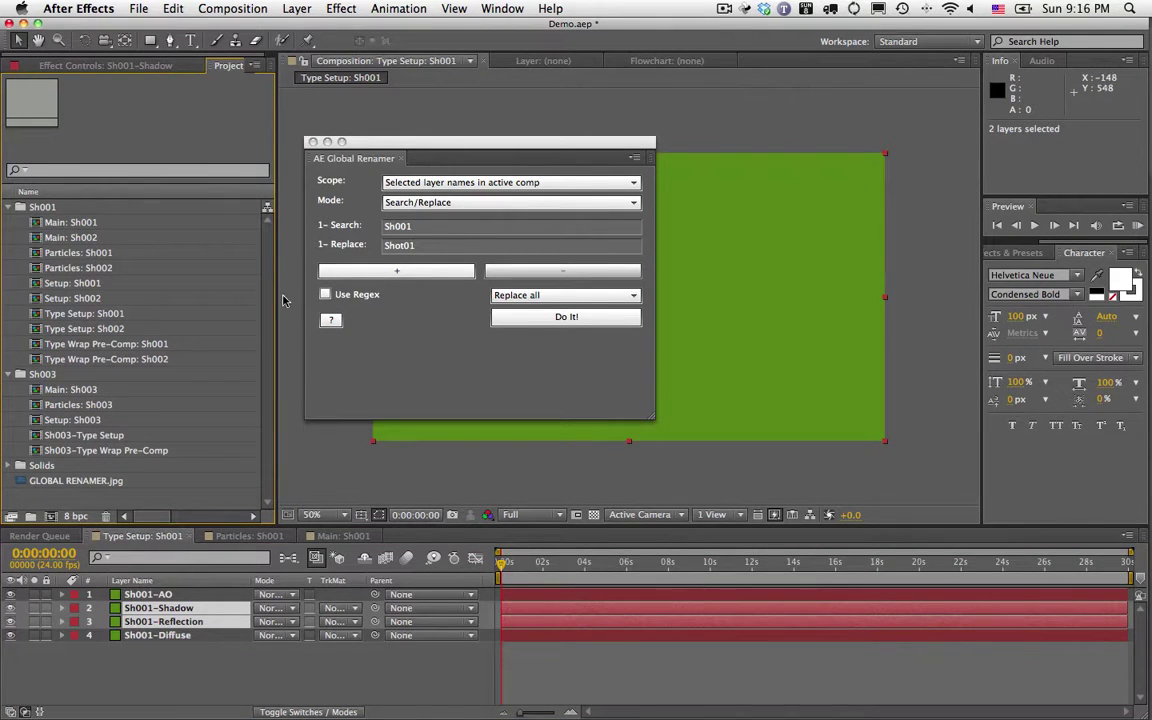
{"action": "left_click", "coordinate": [118, 538]}
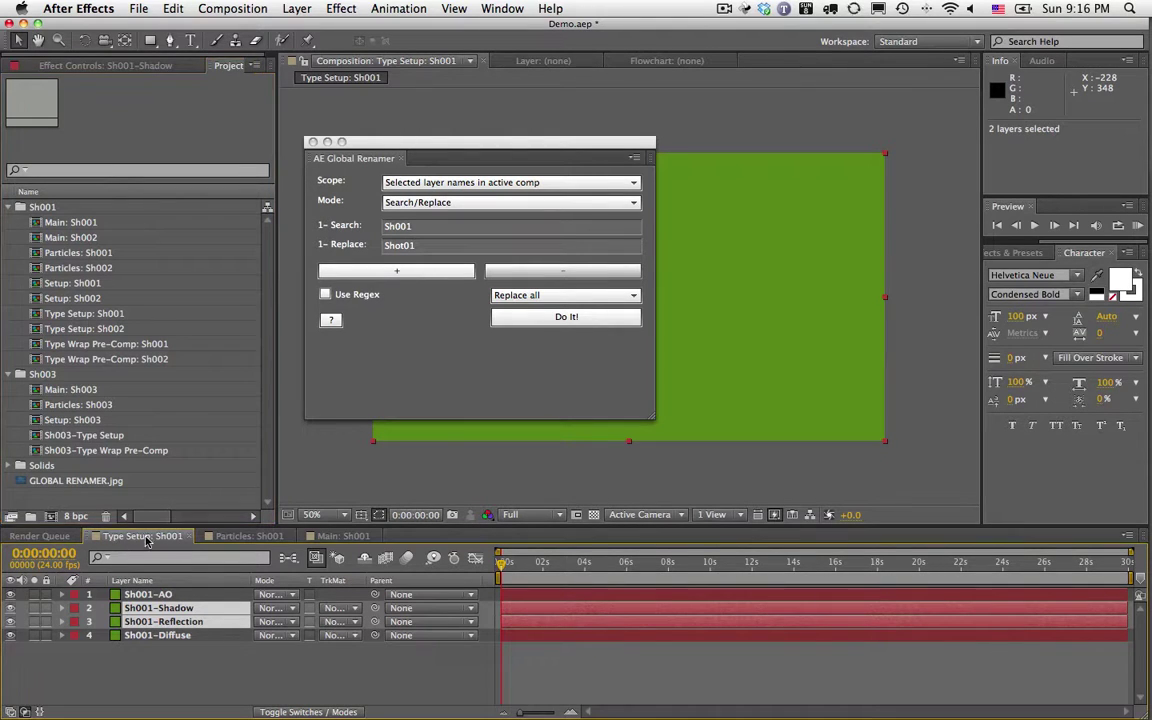
{"action": "left_click", "coordinate": [578, 317]}
{"action": "left_click", "coordinate": [573, 318]}
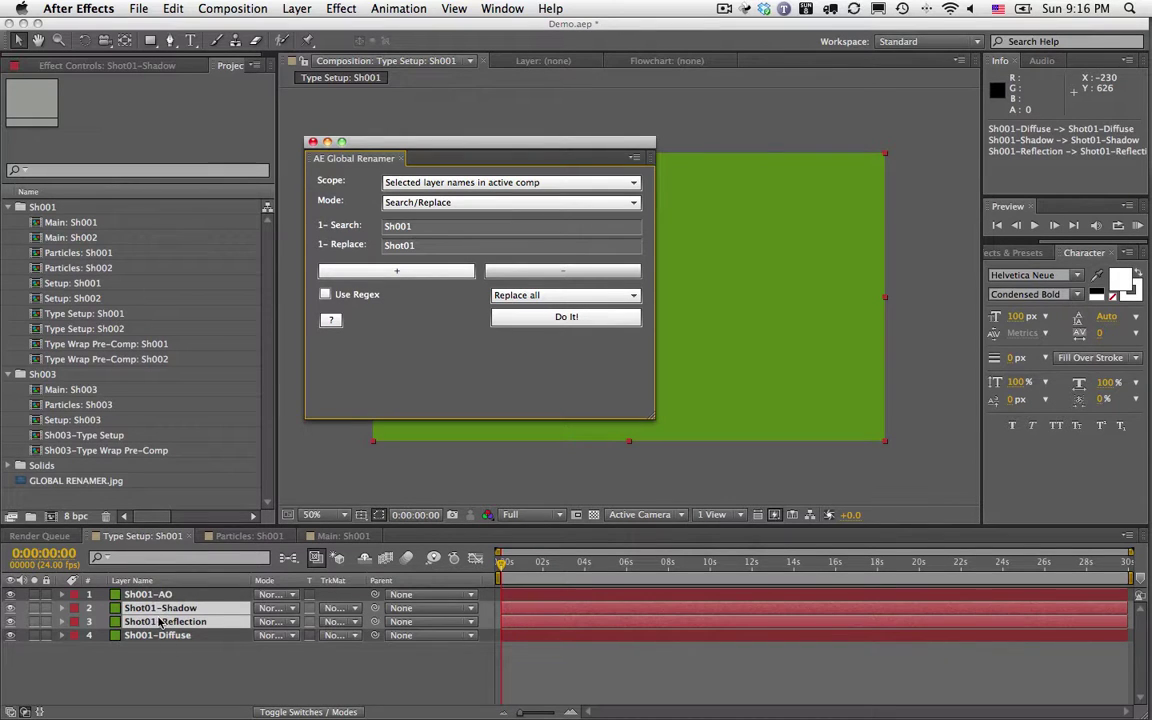
- Set the scope to Render Queue output file paths and add all ten compositions of the Sh001 folder to the render queue
{"action": "left_click", "coordinate": [490, 183]}
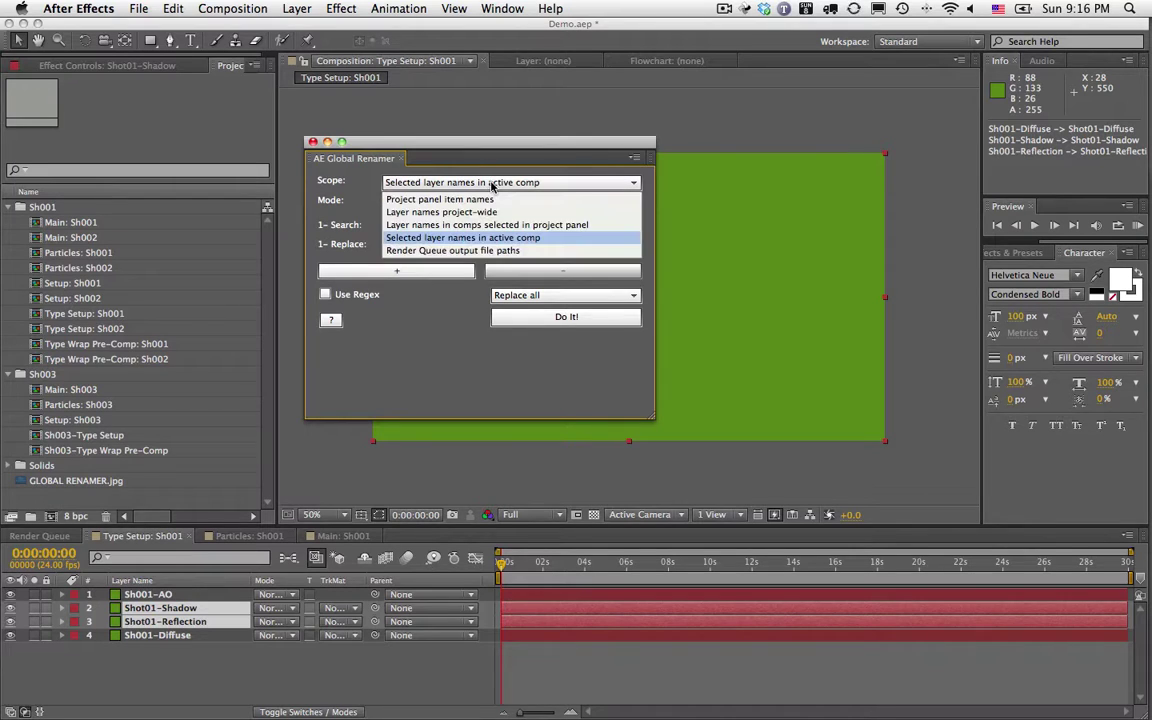
{"action": "left_click", "coordinate": [455, 252]}
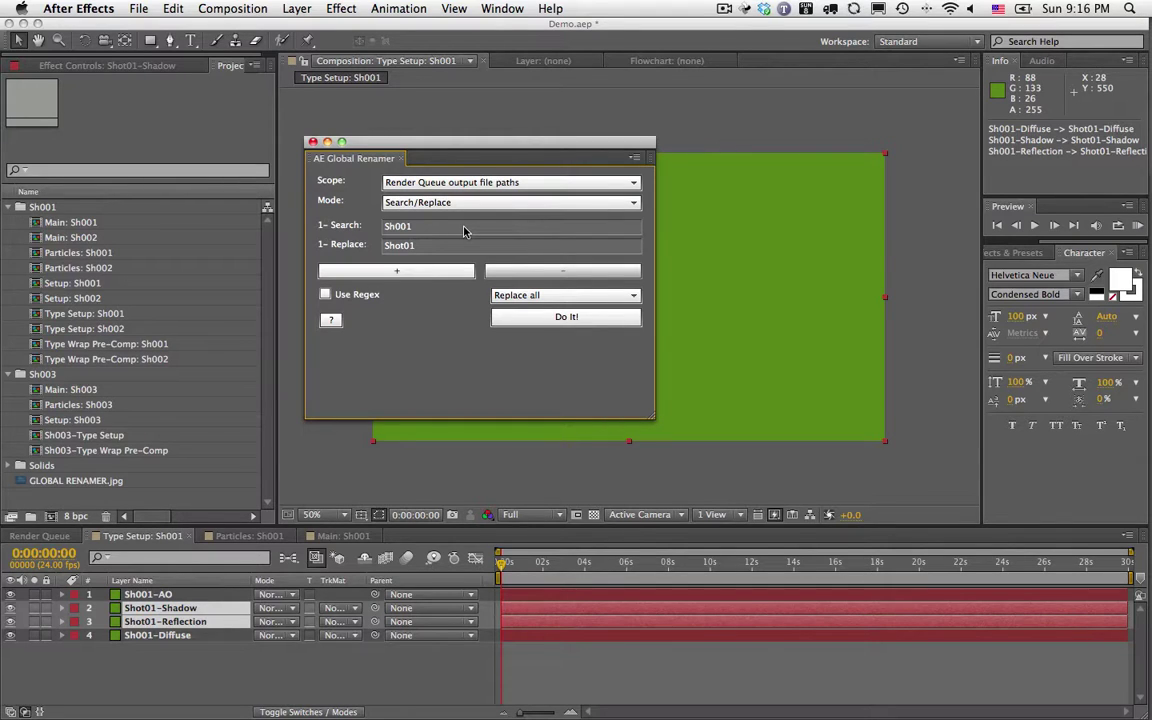
{"action": "left_click", "coordinate": [84, 222]}
{"action": "left_click", "coordinate": [113, 359], "text": "shift"}
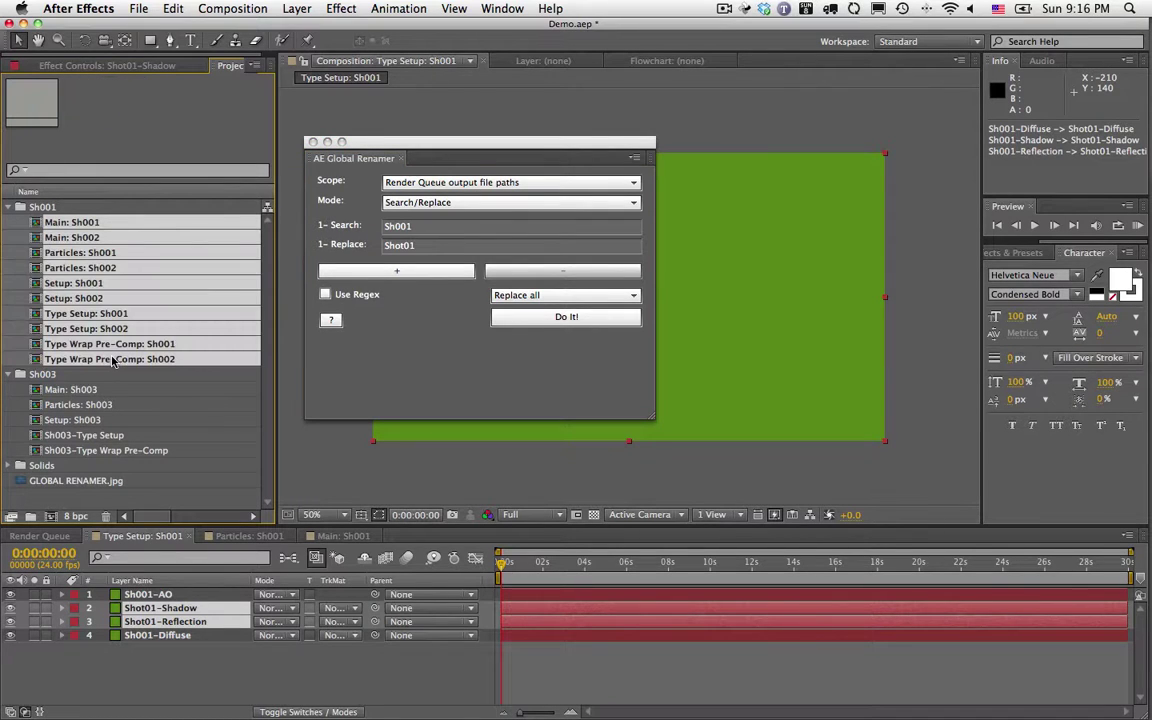
{"action": "key", "text": "super+m"}
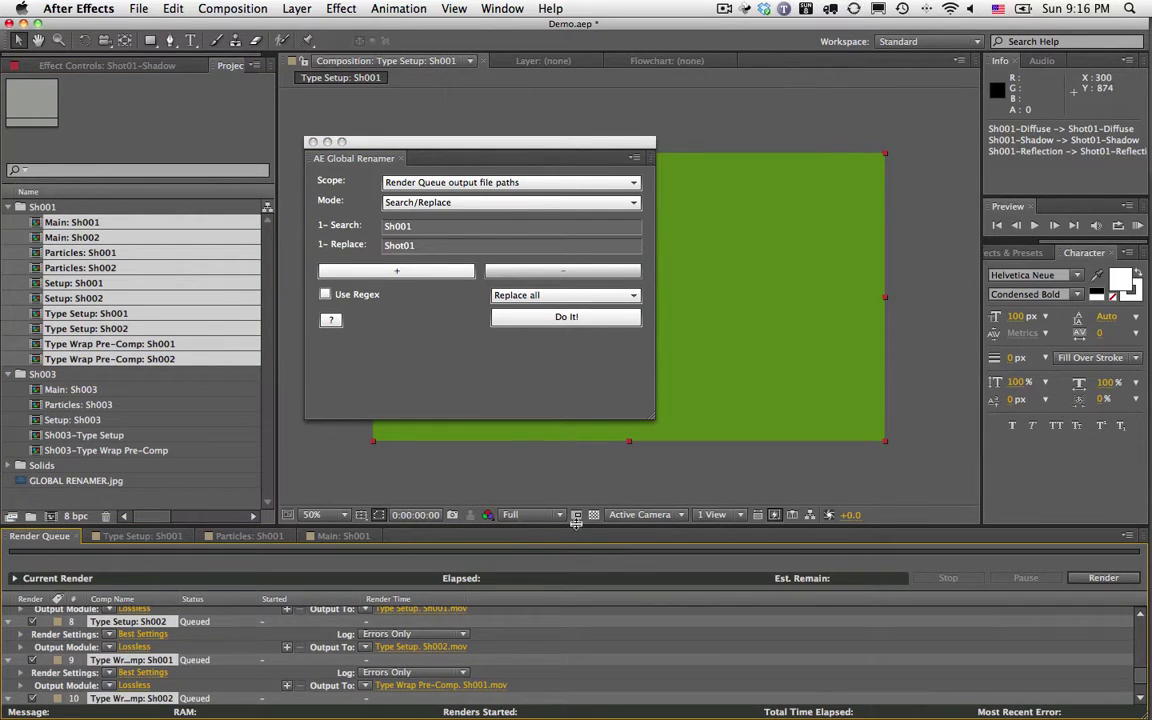
- Enlarge the render queue, move the renamer window aside, and expand the output module details of the first three queued items
{"action": "left_click_drag", "start_coordinate": [577, 522], "coordinate": [577, 204]}
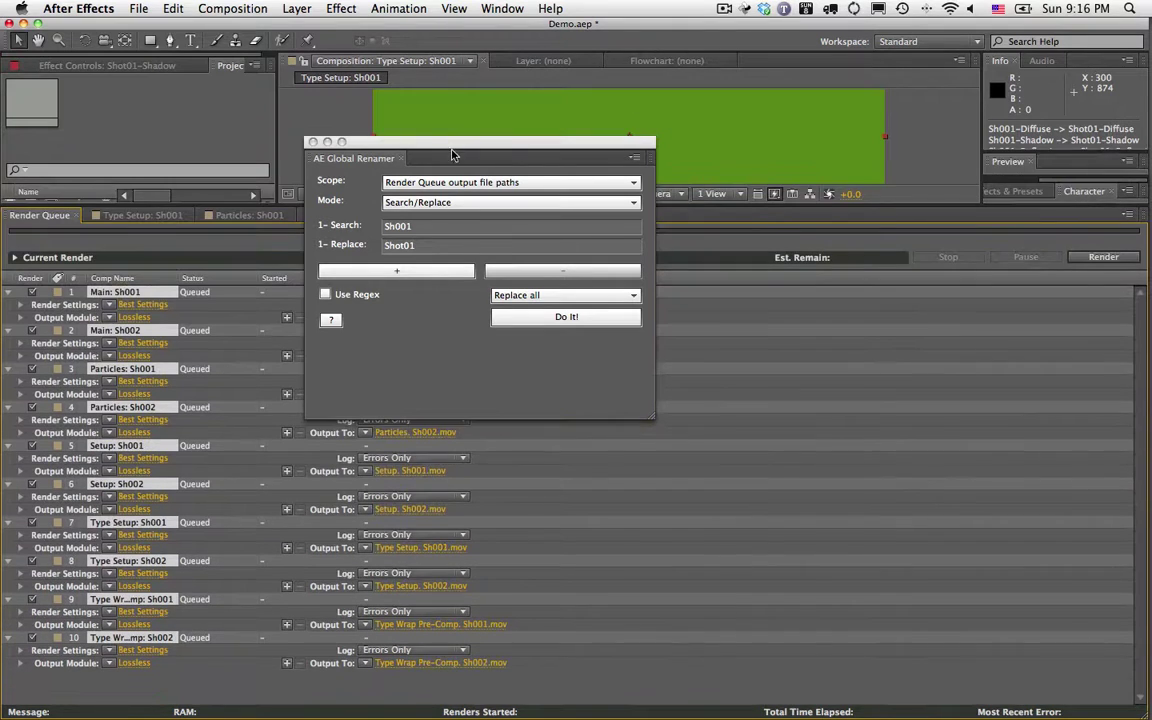
{"action": "left_click_drag", "start_coordinate": [534, 141], "coordinate": [1079, 96]}
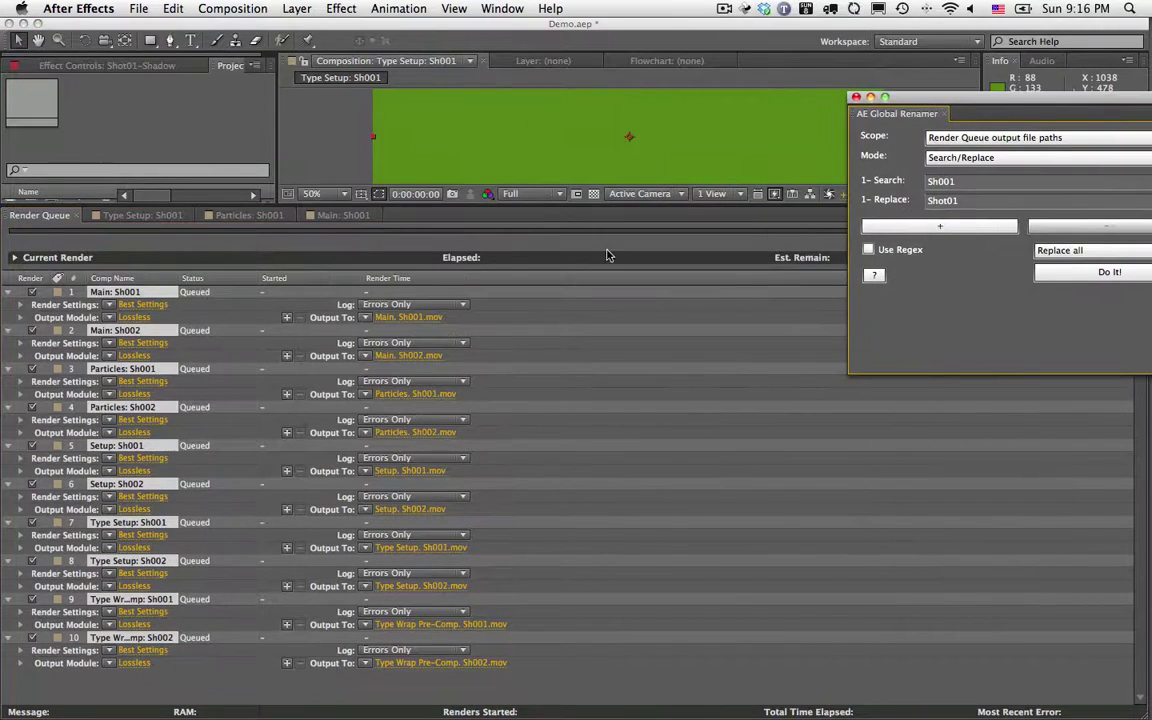
{"action": "left_click", "coordinate": [20, 317]}
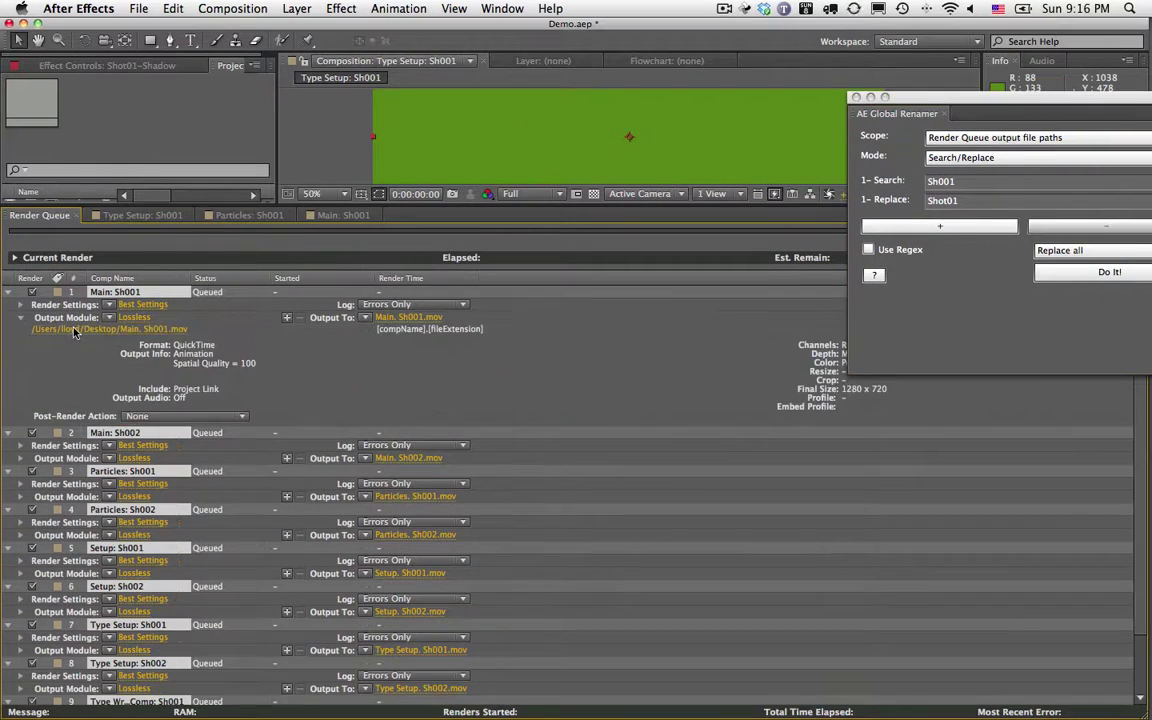
{"action": "left_click", "coordinate": [20, 458]}
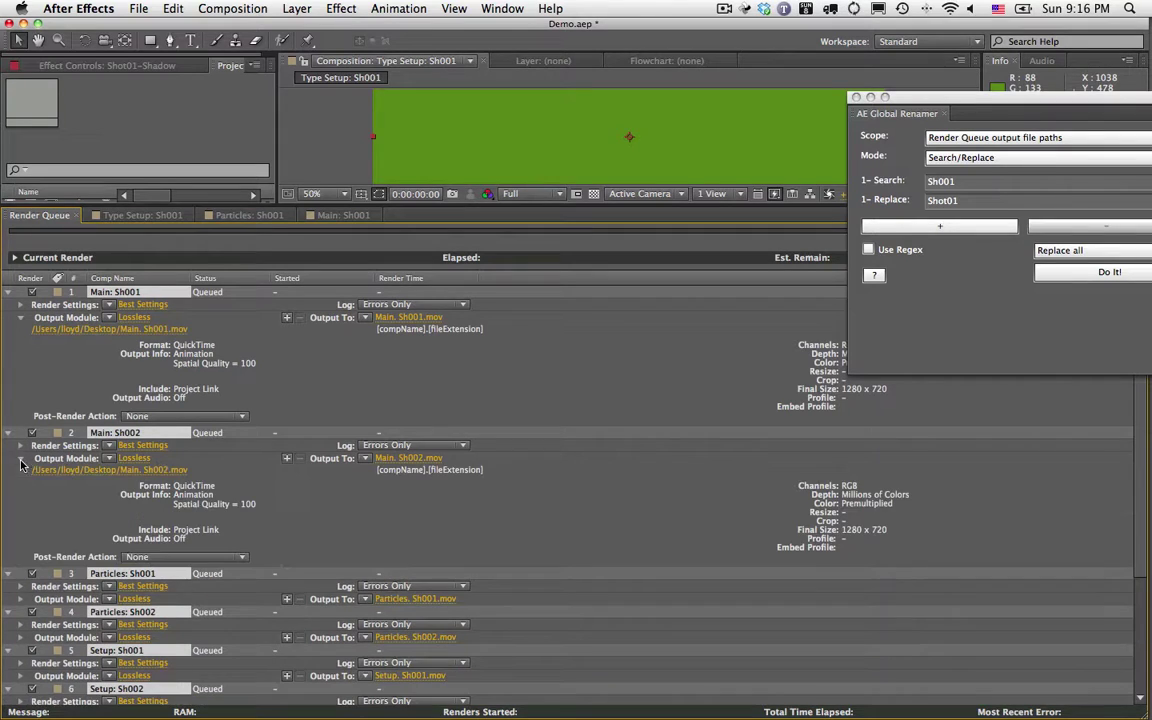
{"action": "left_click", "coordinate": [20, 598]}
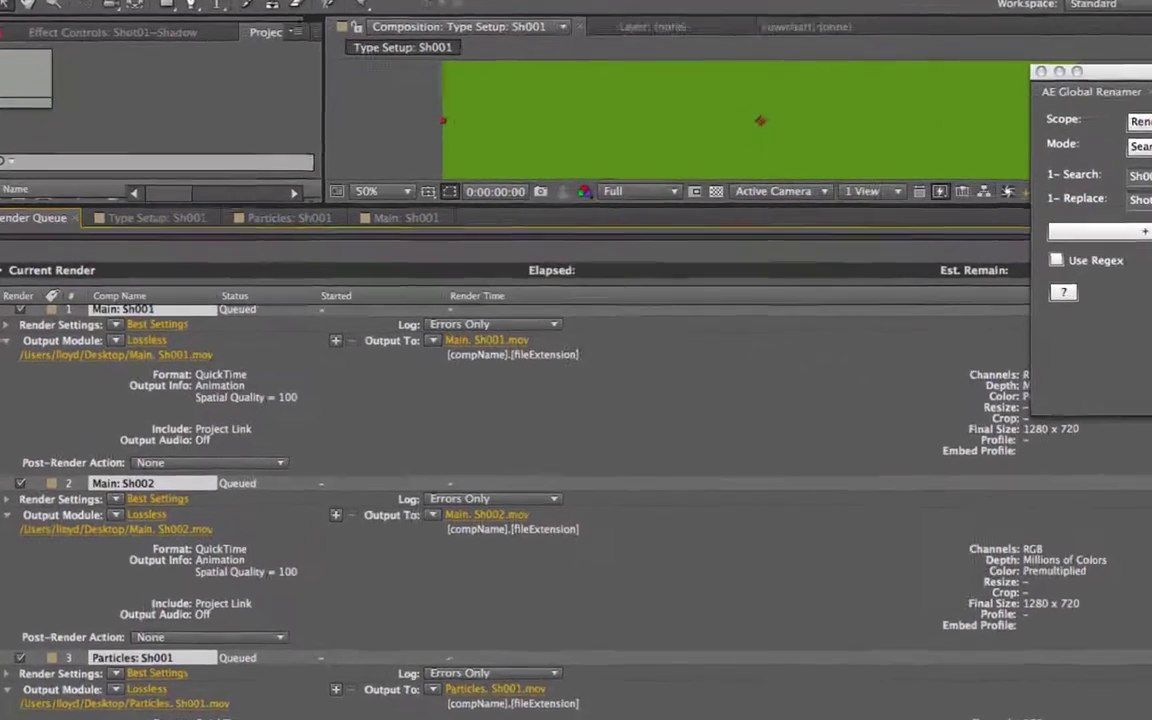
- Set the search text to Desktop and the replacement to Documents for the output file paths
{"action": "left_click_drag", "start_coordinate": [951, 101], "coordinate": [711, 84]}
{"action": "key", "text": "Tab"}
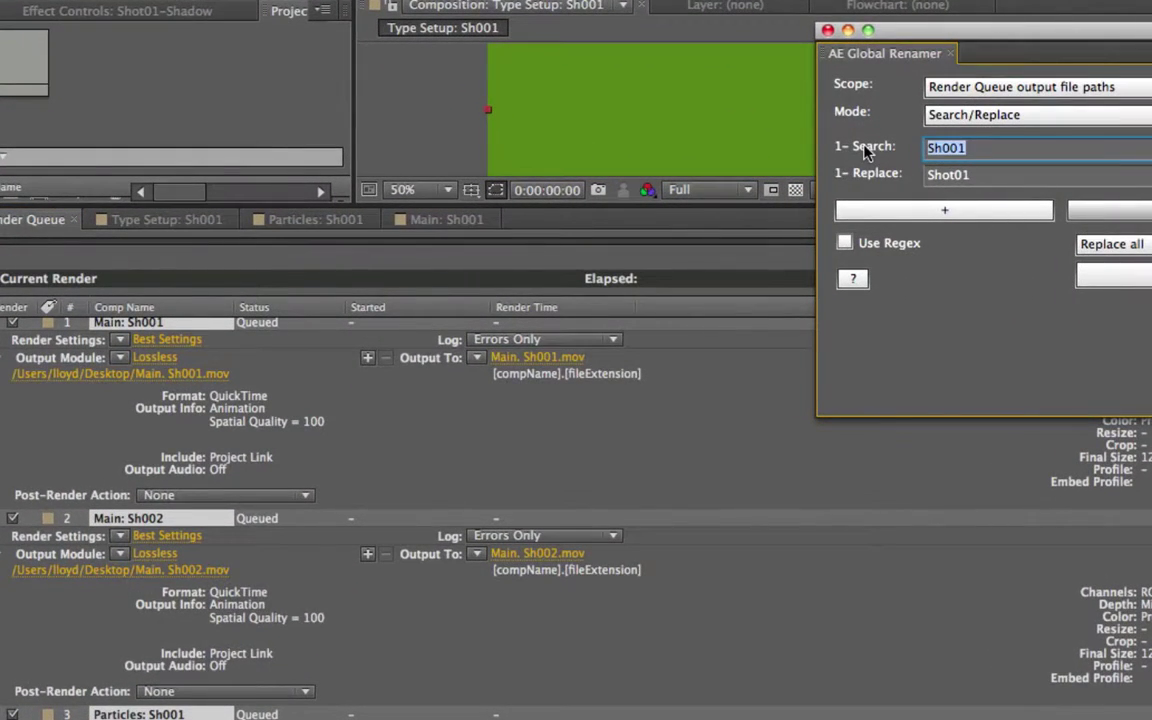
{"action": "type", "text": "Desktop"}
{"action": "key", "text": "Tab"}
{"action": "type", "text": "Documet"}
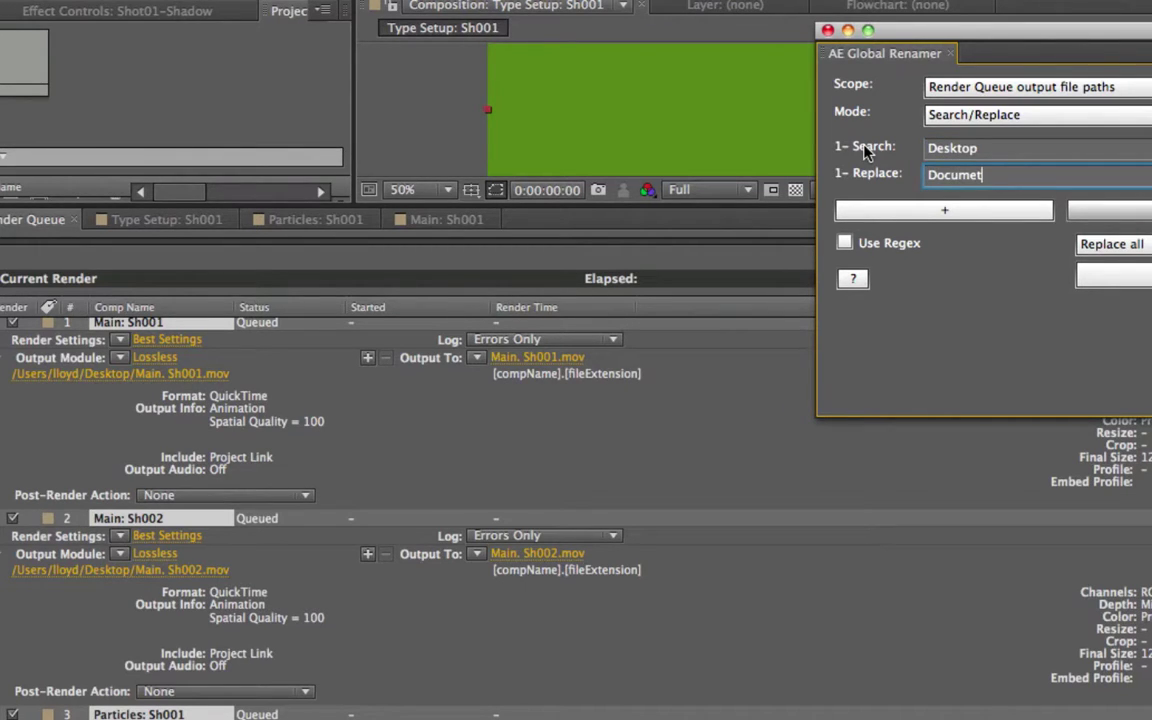
{"action": "key", "text": "BackSpace"}
{"action": "type", "text": "nts"}
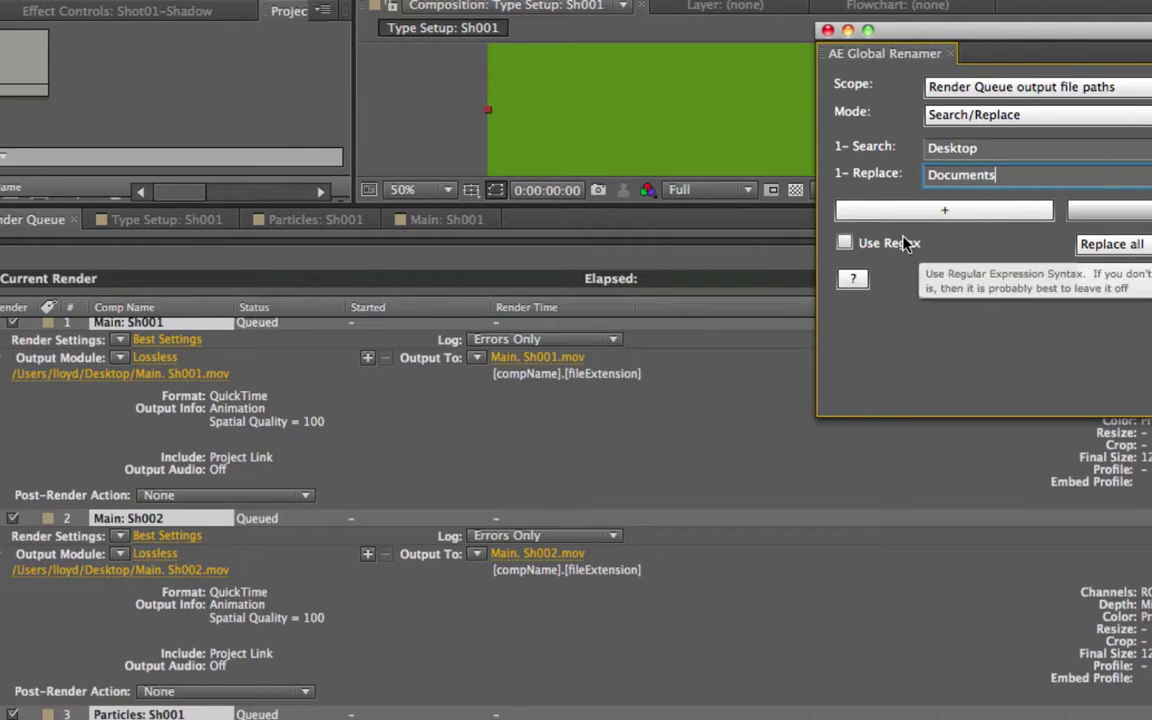
- Add a second search and replace pair, remove it again, and review the available renaming modes, keeping Search/Replace
{"action": "left_click", "coordinate": [978, 210]}
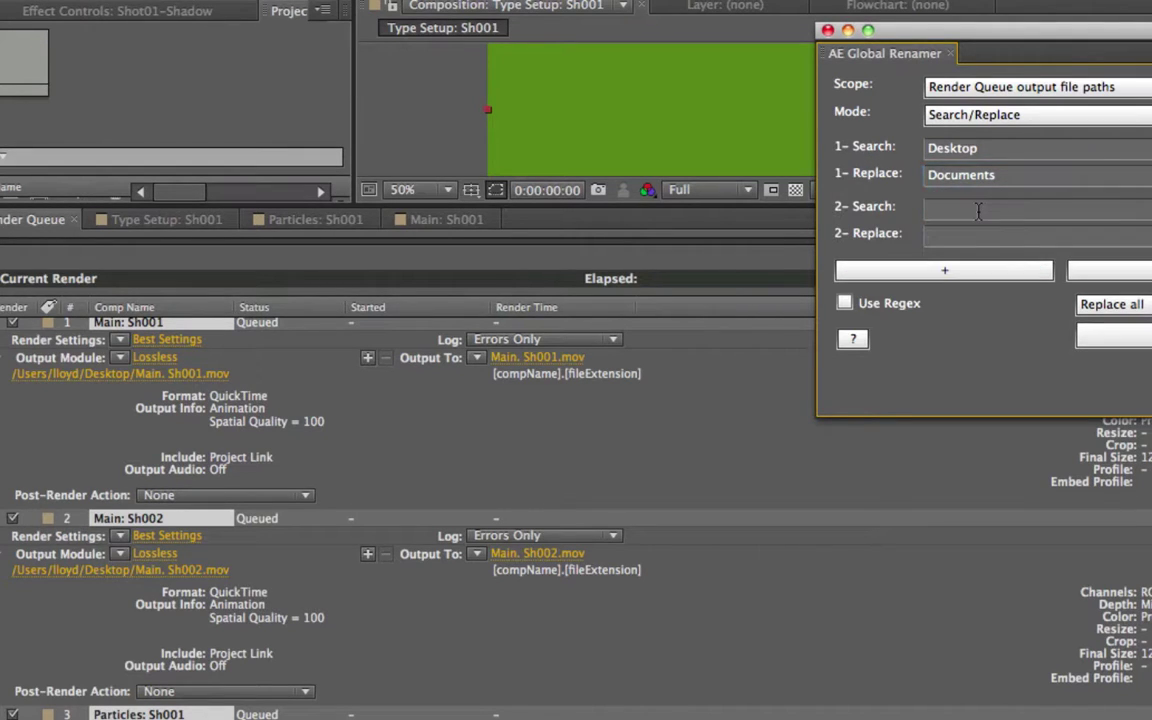
{"action": "left_click", "coordinate": [1110, 270]}
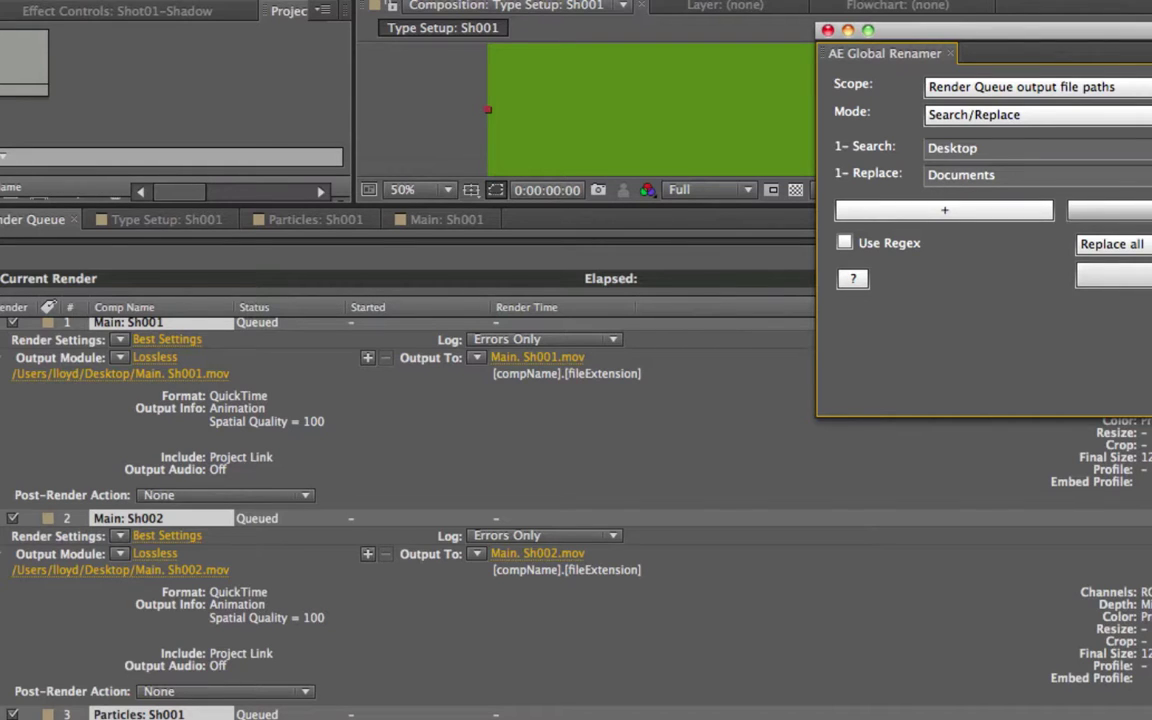
{"action": "left_click", "coordinate": [942, 110]}
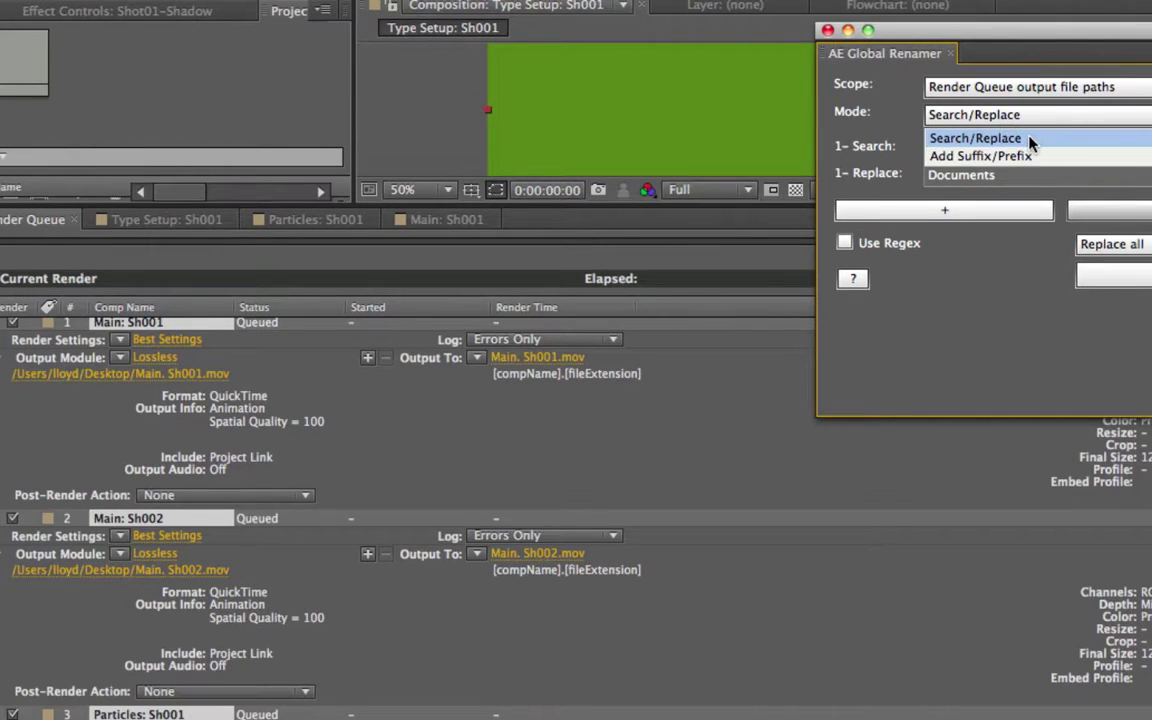
{"action": "left_click", "coordinate": [1028, 140]}
{"action": "left_click", "coordinate": [950, 114]}
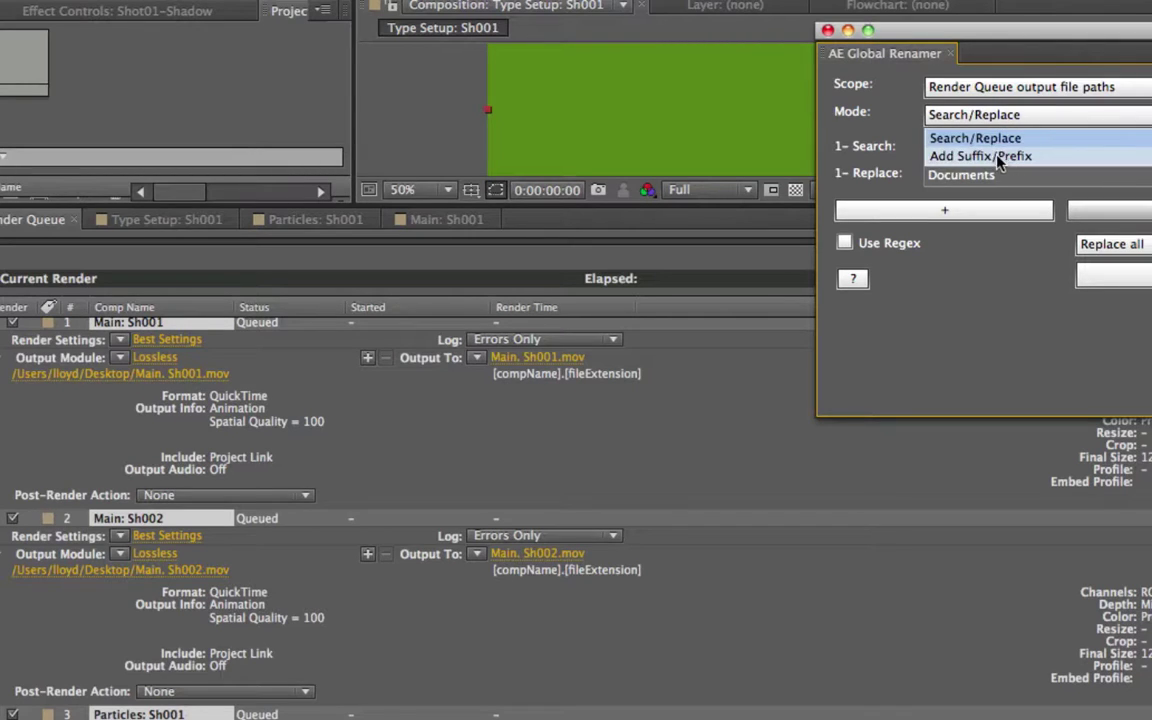
{"action": "left_click", "coordinate": [1040, 139]}
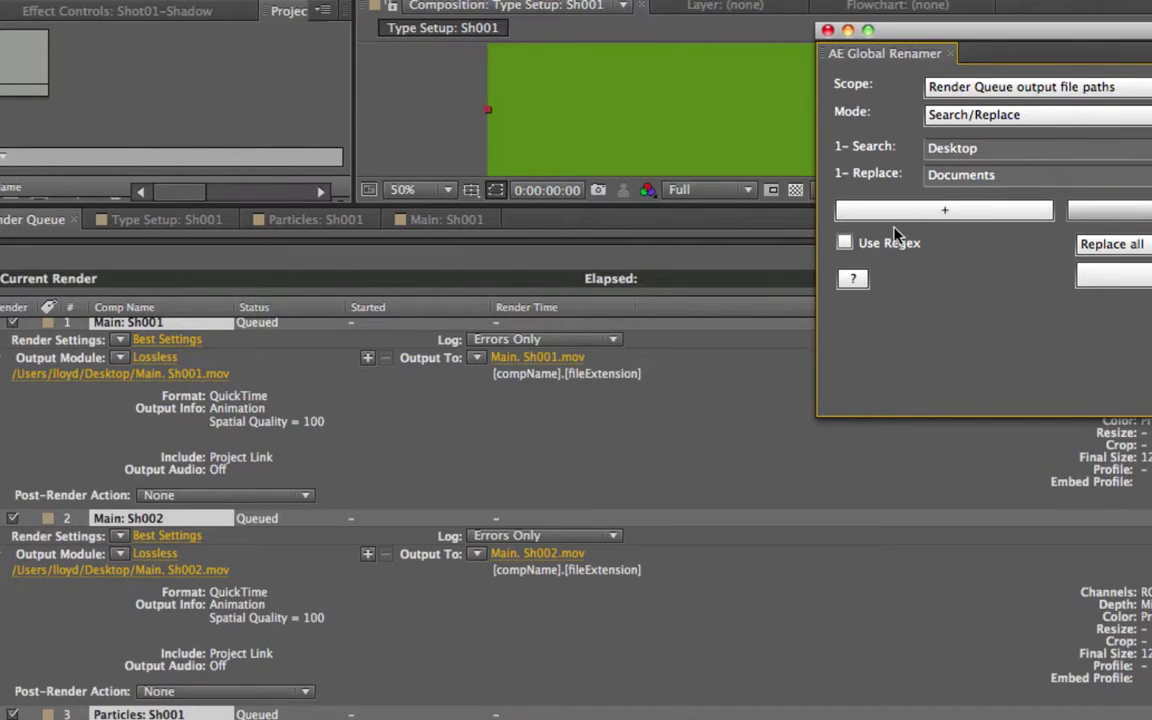
- Replace Desktop with Documents in the queued output file paths and undo the change
{"action": "left_click", "coordinate": [1112, 244]}
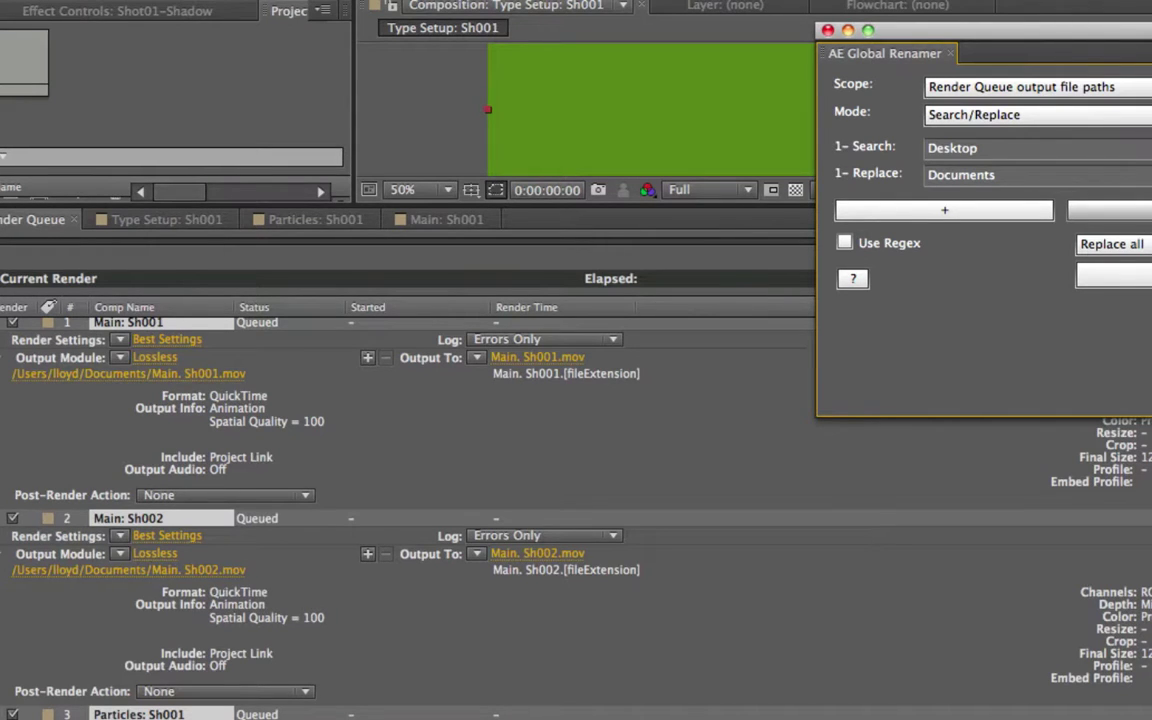
{"action": "key", "text": "super+z"}
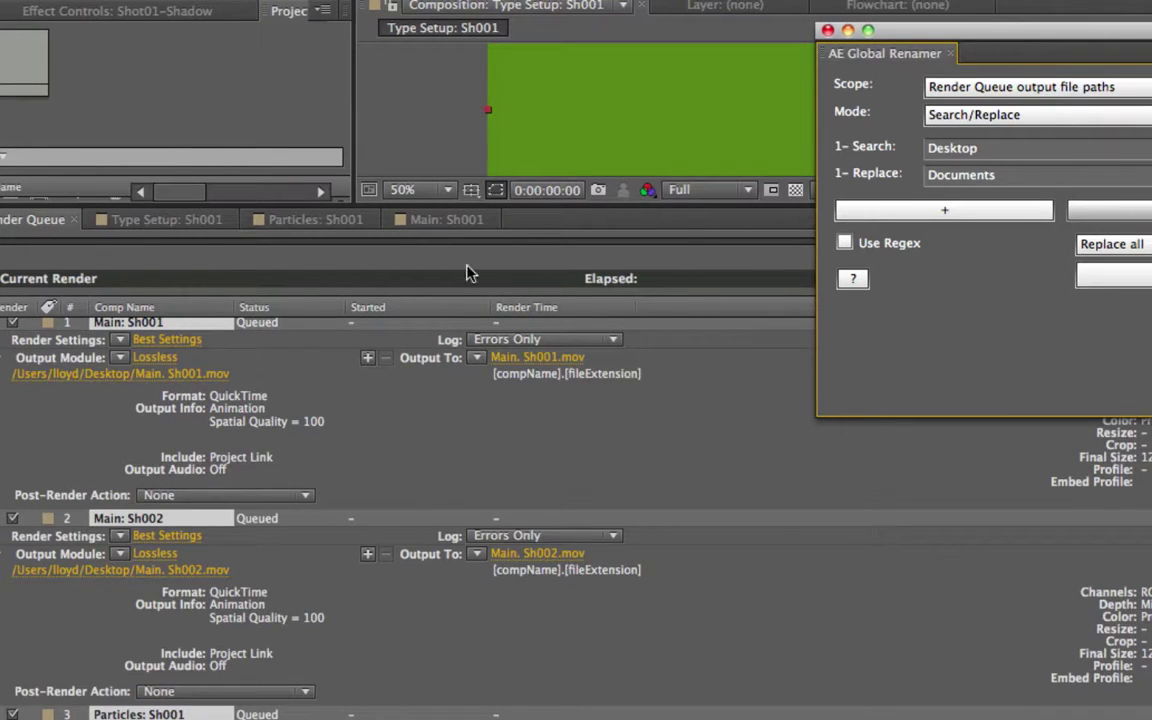
- Enlarge the project item list, clear its selection, and set the renaming mode to Add Suffix/Prefix
{"action": "left_click_drag", "start_coordinate": [354, 205], "coordinate": [468, 657]}
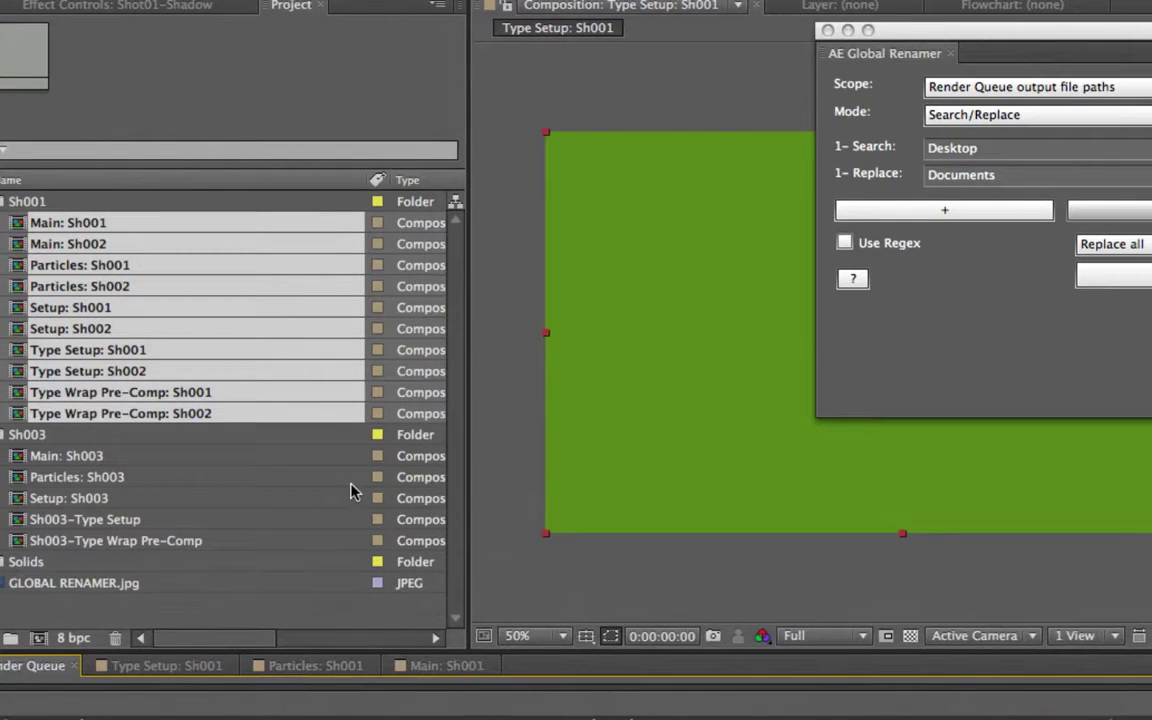
{"action": "left_click", "coordinate": [84, 608]}
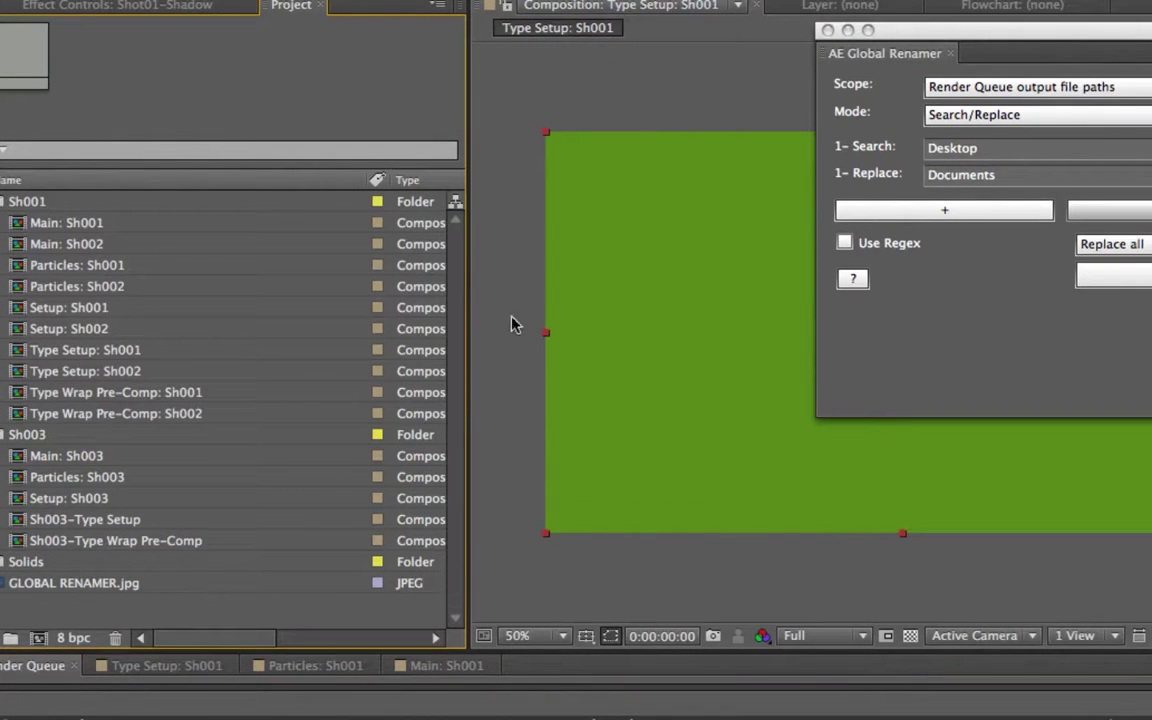
{"action": "left_click", "coordinate": [1016, 115]}
{"action": "left_click", "coordinate": [1016, 115]}
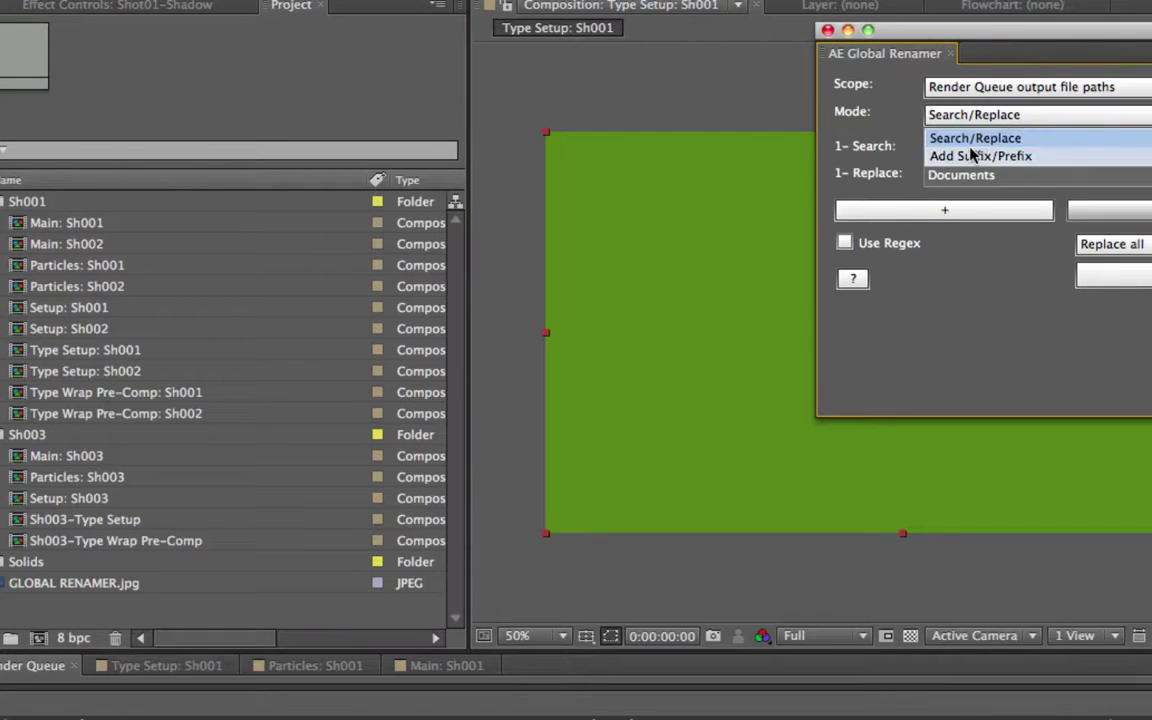
{"action": "left_click", "coordinate": [1018, 156]}
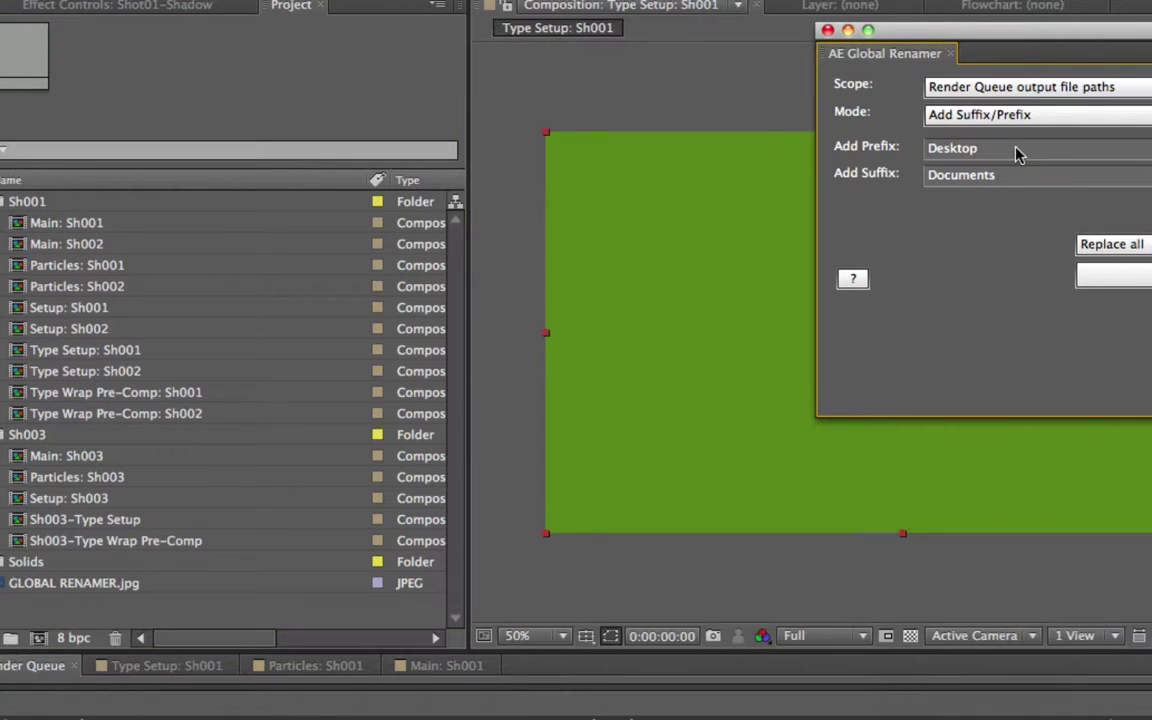
- Select all ten compositions in the Sh001 folder and set the prefix to "-> " and the suffix to " DONE"
{"action": "left_click", "coordinate": [75, 224]}
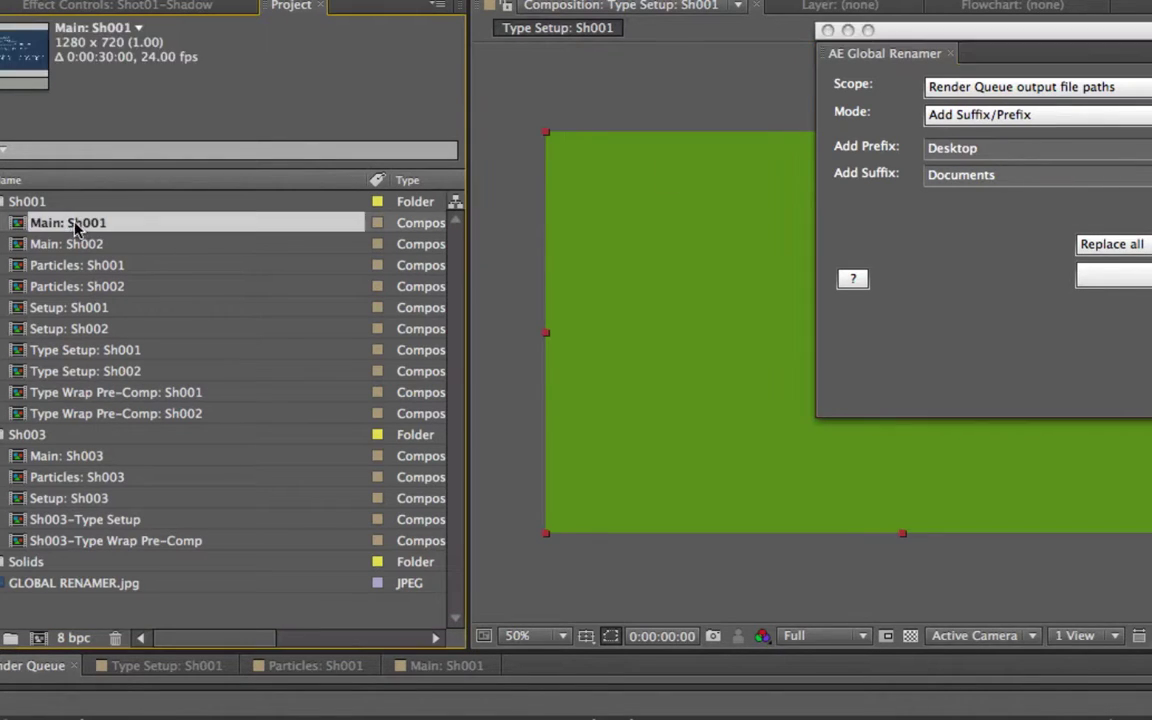
{"action": "left_click", "coordinate": [113, 420], "text": "shift"}
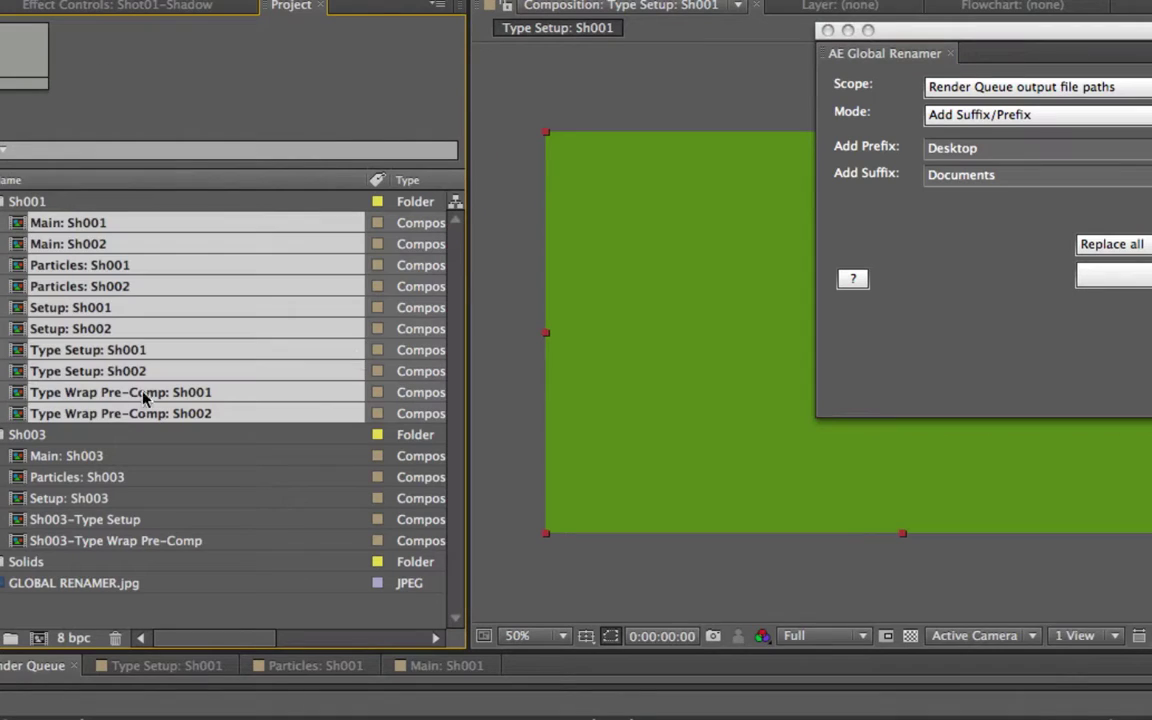
{"action": "left_click", "coordinate": [935, 151]}
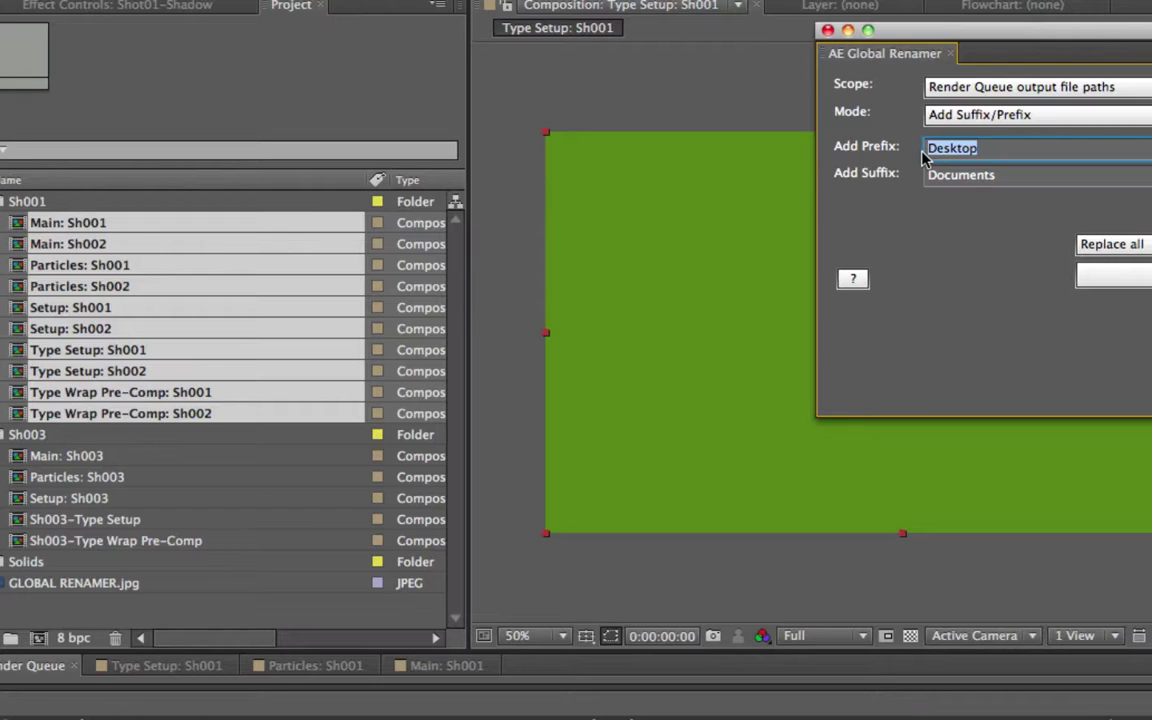
{"action": "type", "text": "->"}
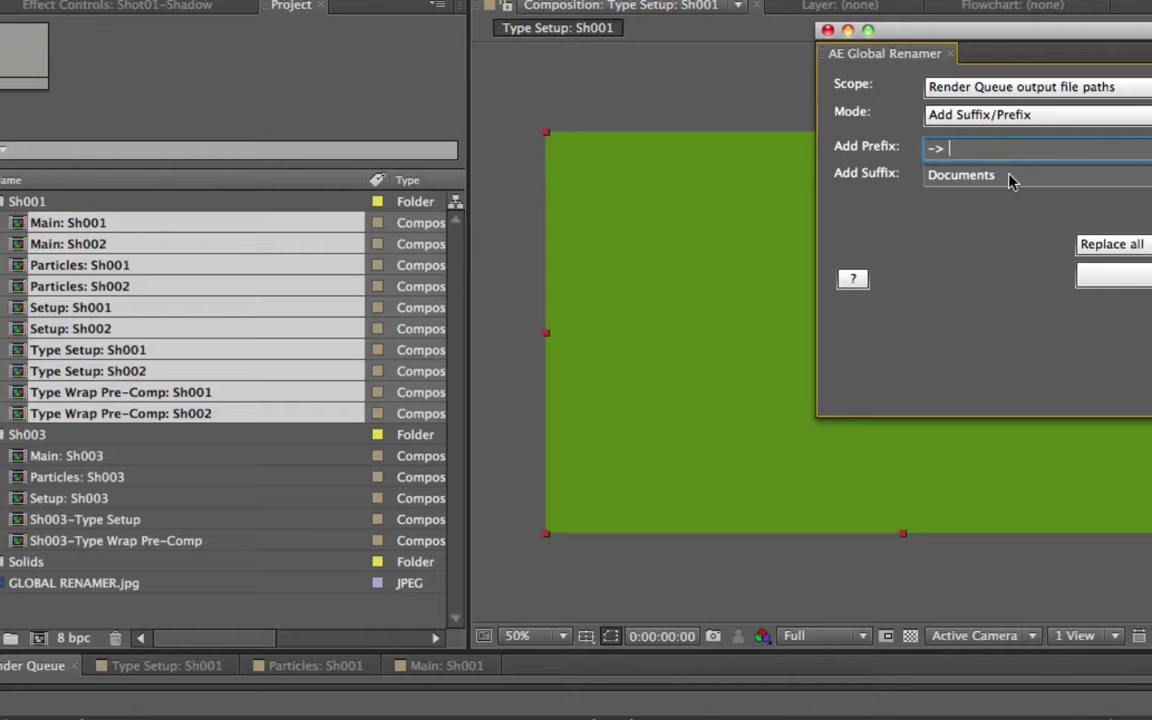
{"action": "key", "text": "Tab"}
{"action": "key", "text": "BackSpace"}
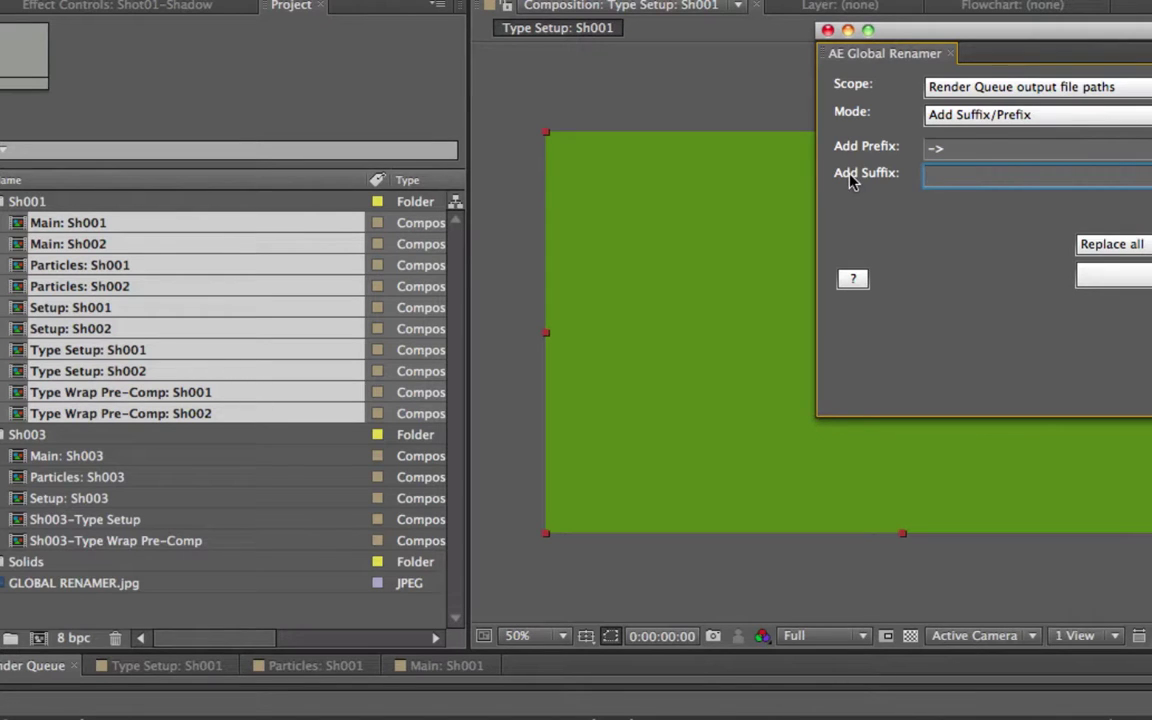
{"action": "type", "text": "DONE"}
- Set the scope to Project panel item names and add the prefix and suffix to the selected compositions' names
{"action": "left_click", "coordinate": [928, 86]}
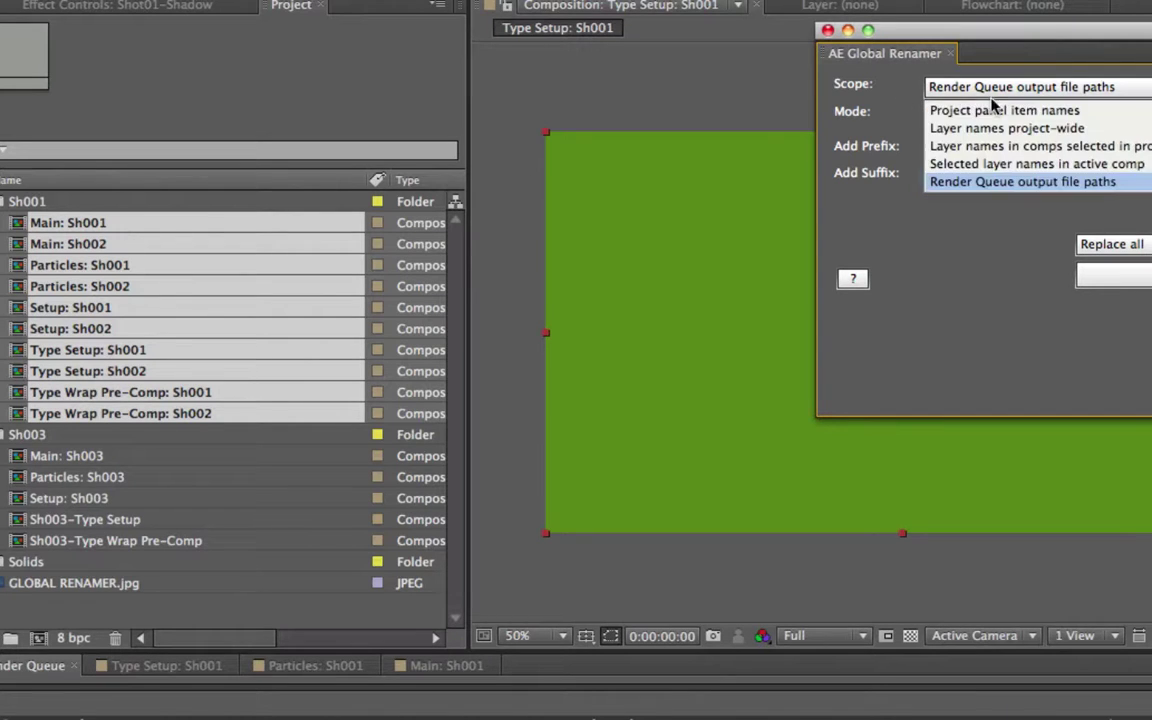
{"action": "left_click", "coordinate": [1027, 112]}
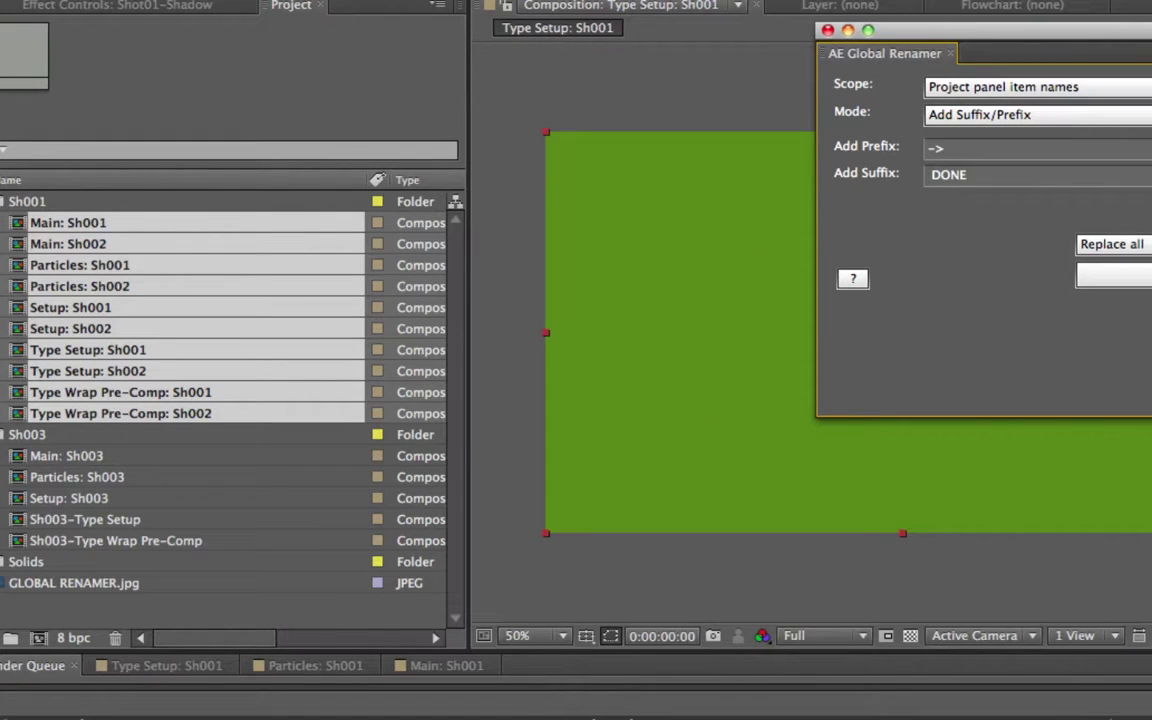
{"action": "key", "text": "Return"}
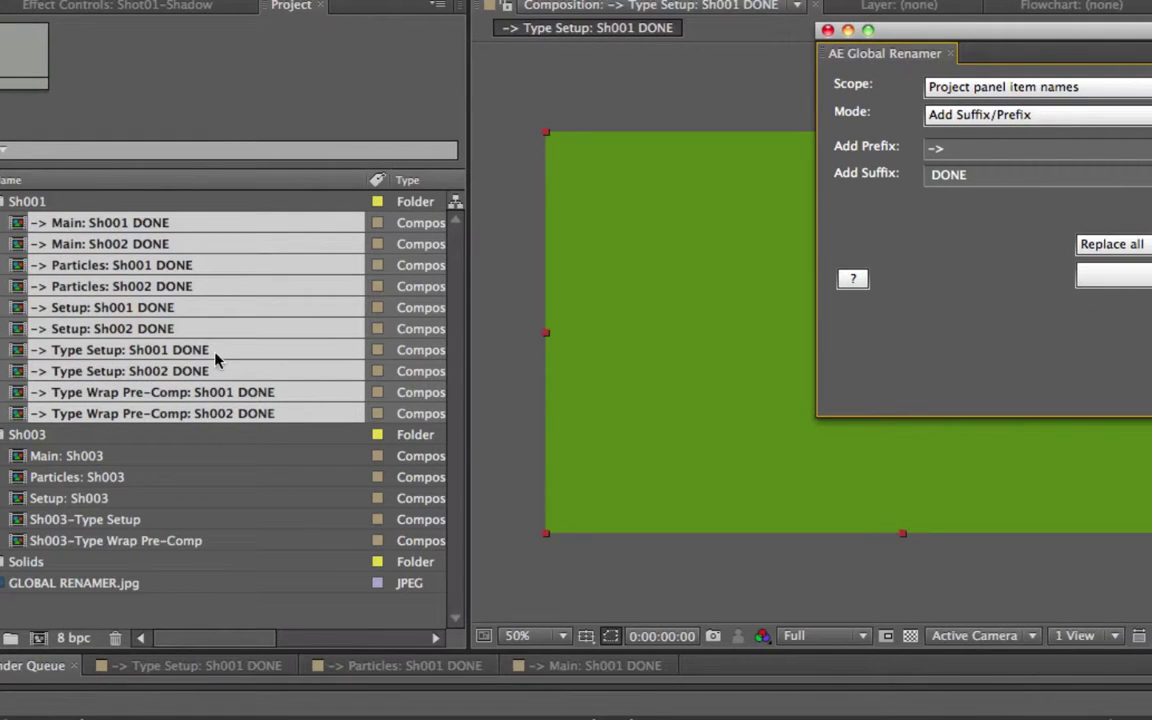